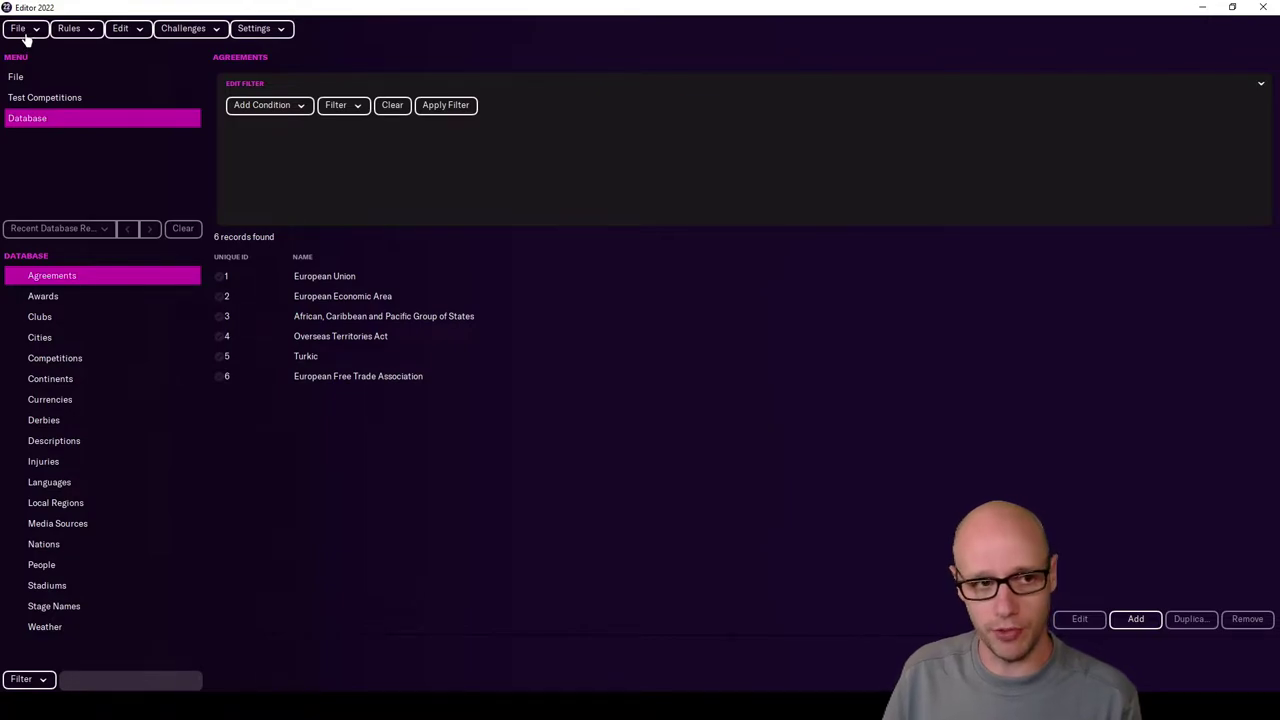
- Load the saved editor data file named Test
{"action": "left_click", "coordinate": [20, 29]}
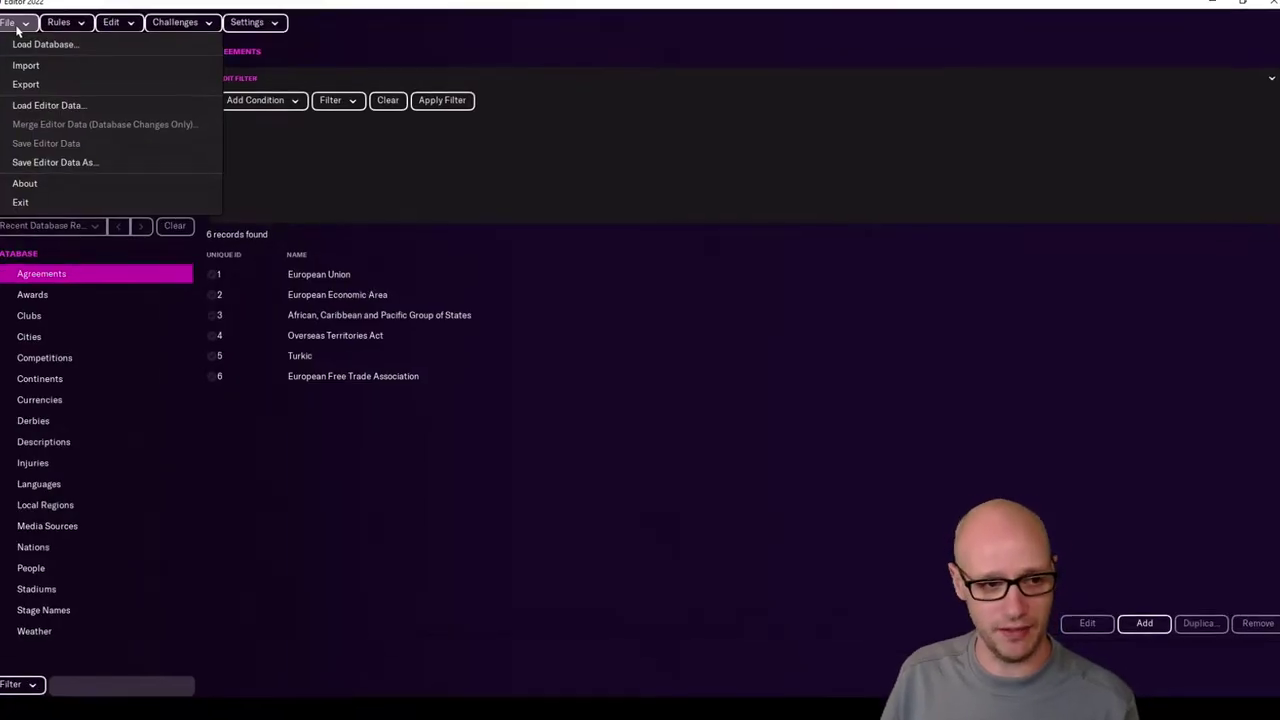
{"action": "left_click", "coordinate": [58, 110]}
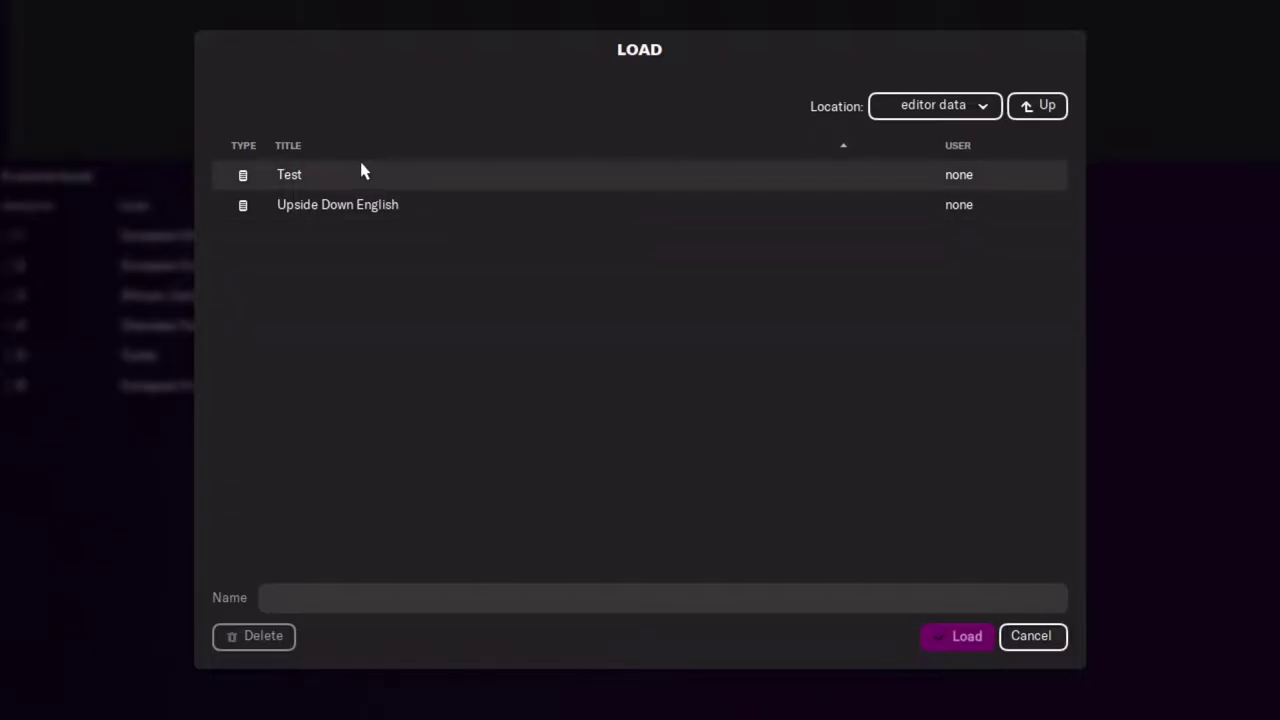
{"action": "left_click", "coordinate": [360, 172]}
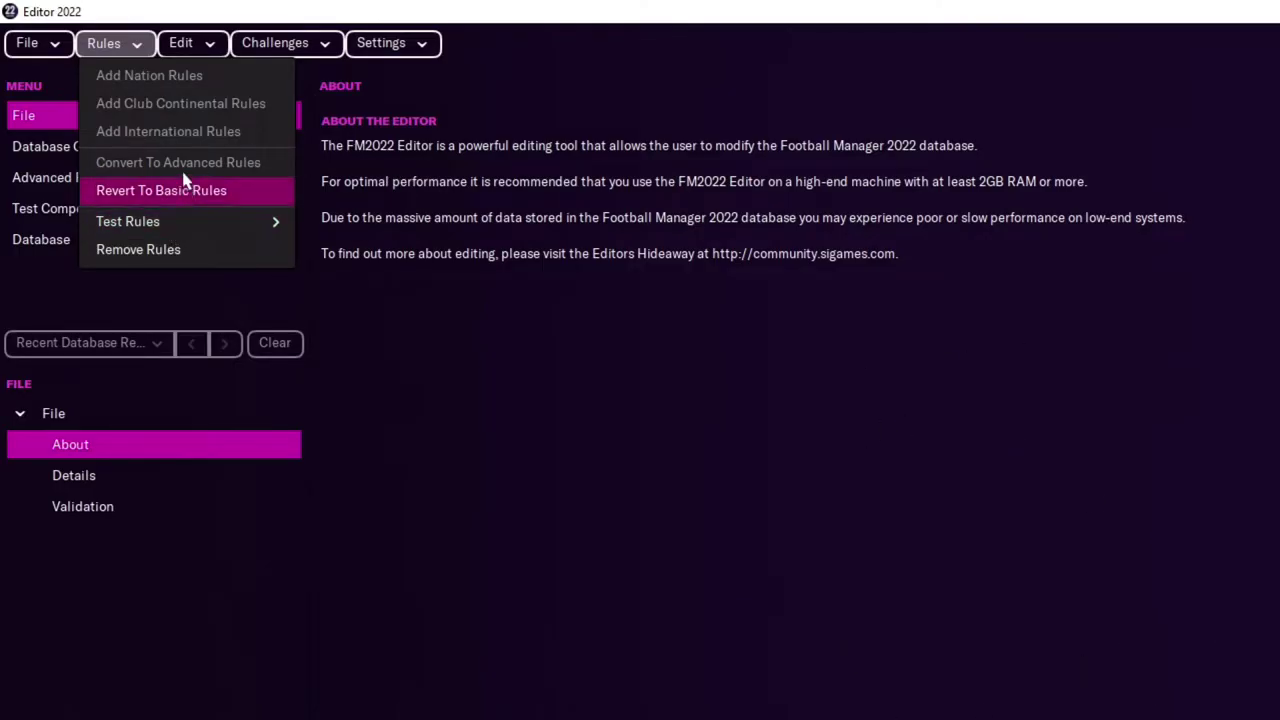
{"action": "left_click", "coordinate": [137, 48]}
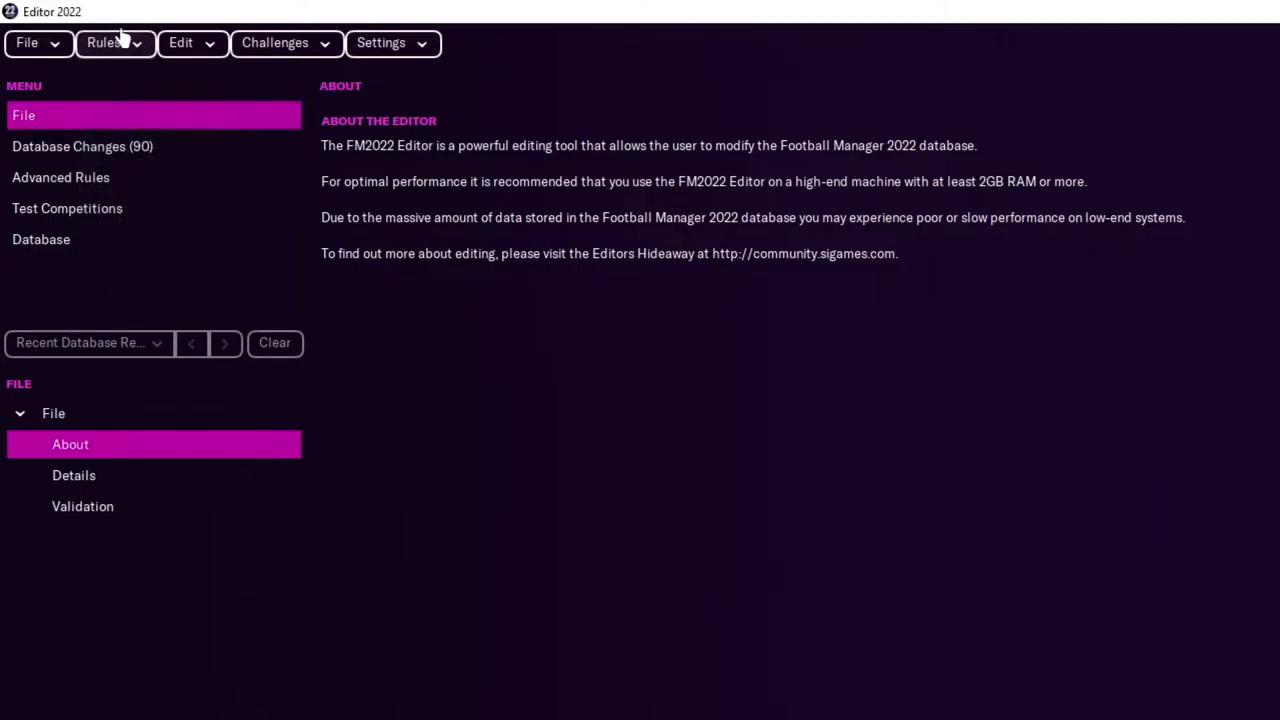
{"action": "left_click", "coordinate": [132, 47]}
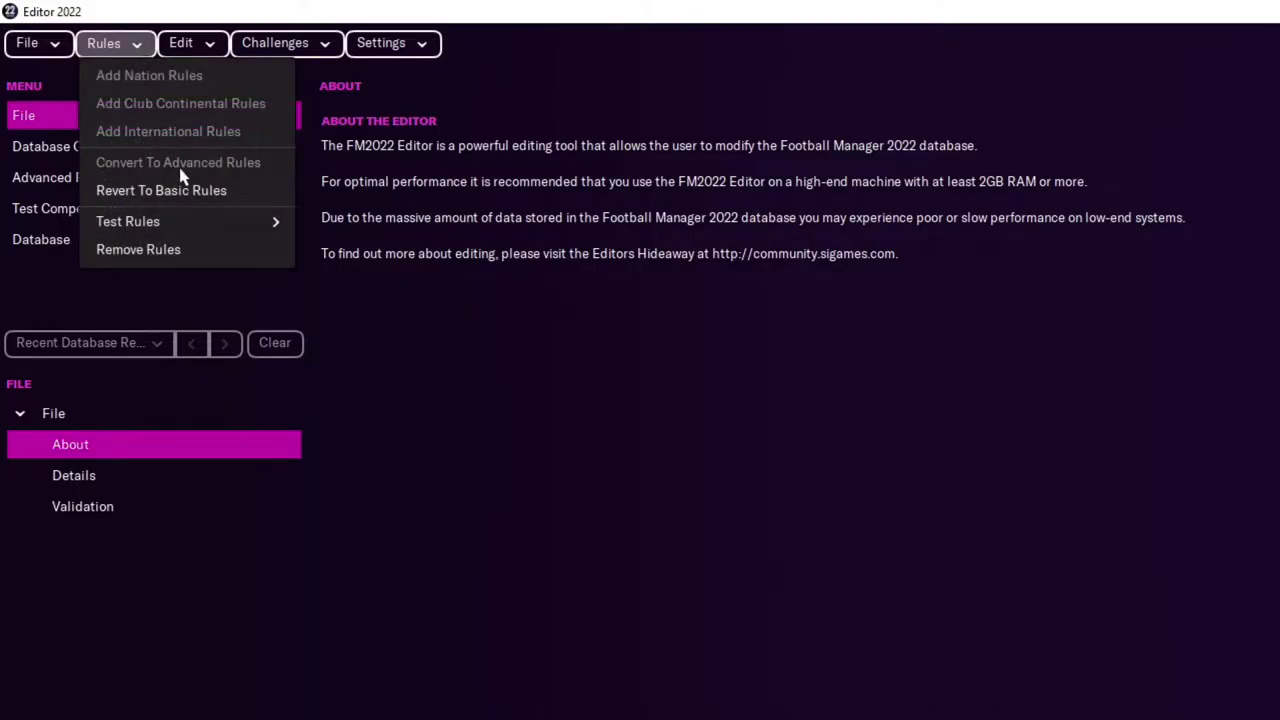
{"action": "left_click", "coordinate": [256, 390]}
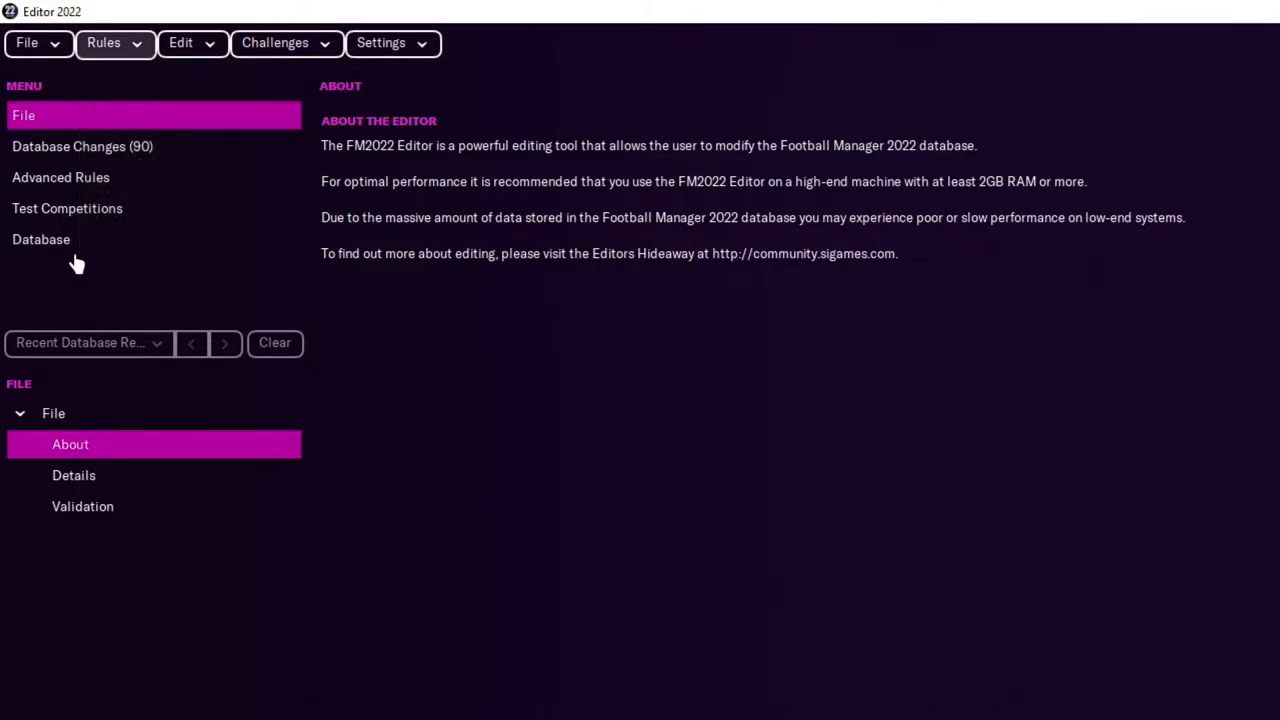
- Open the advanced rules for England and look through its entries, from England down to Vanarama National League (23 teams)
{"action": "left_click", "coordinate": [256, 186]}
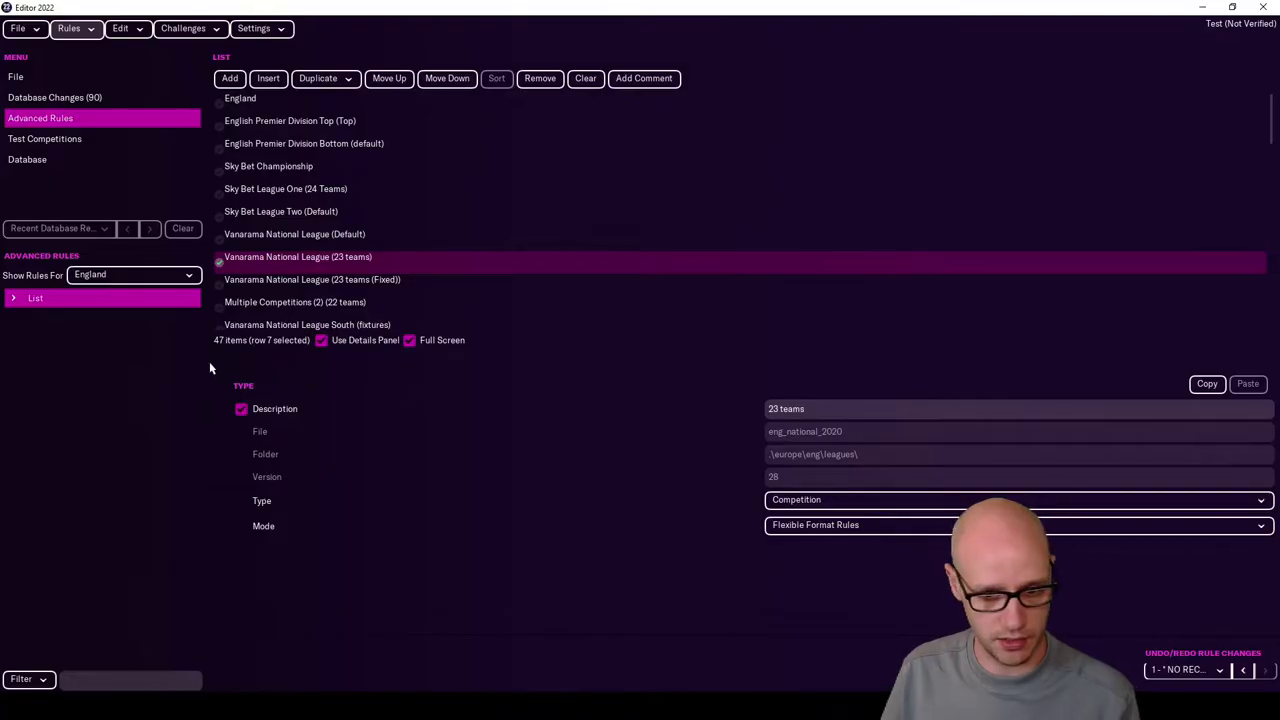
{"action": "left_click", "coordinate": [335, 126]}
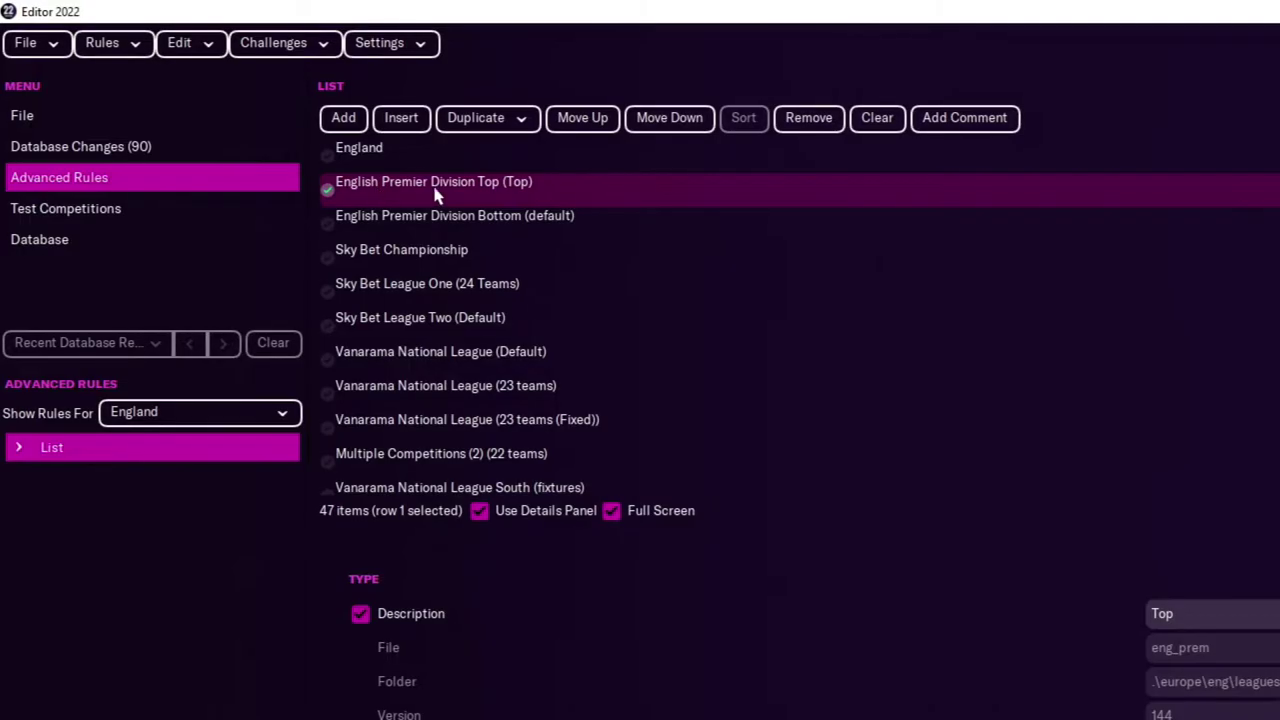
{"action": "left_click", "coordinate": [550, 218]}
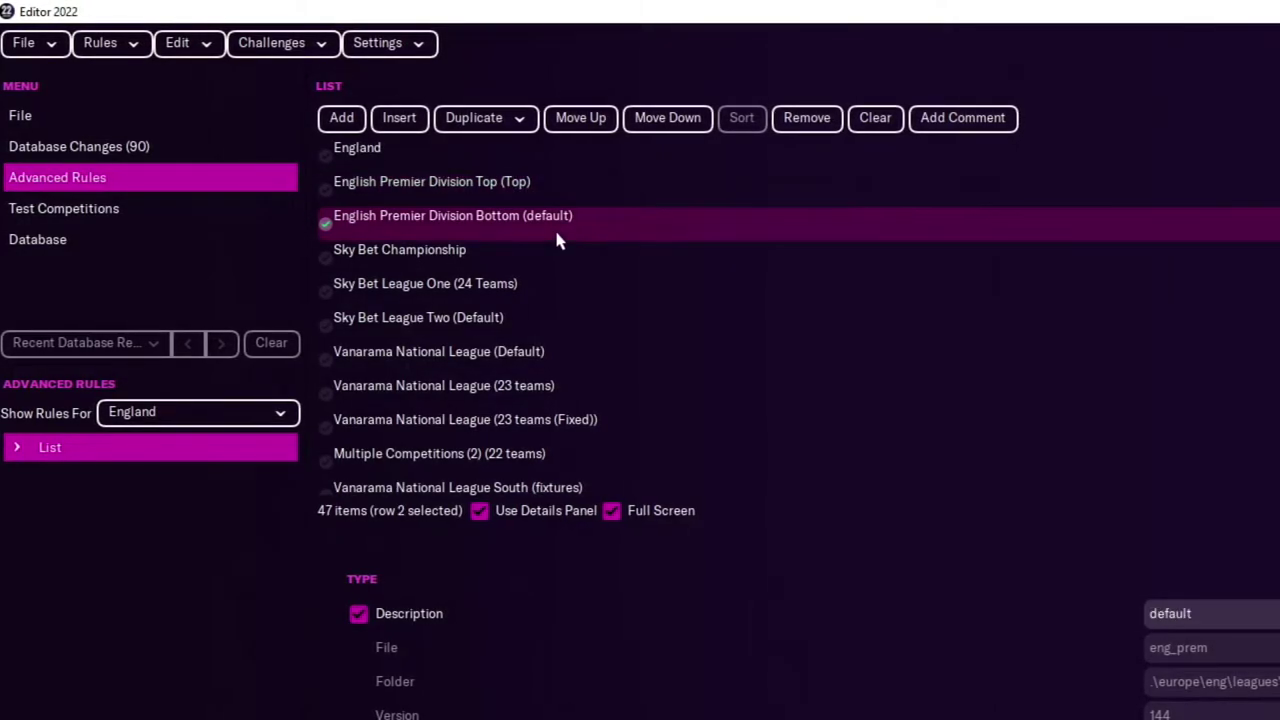
{"action": "left_click", "coordinate": [543, 255]}
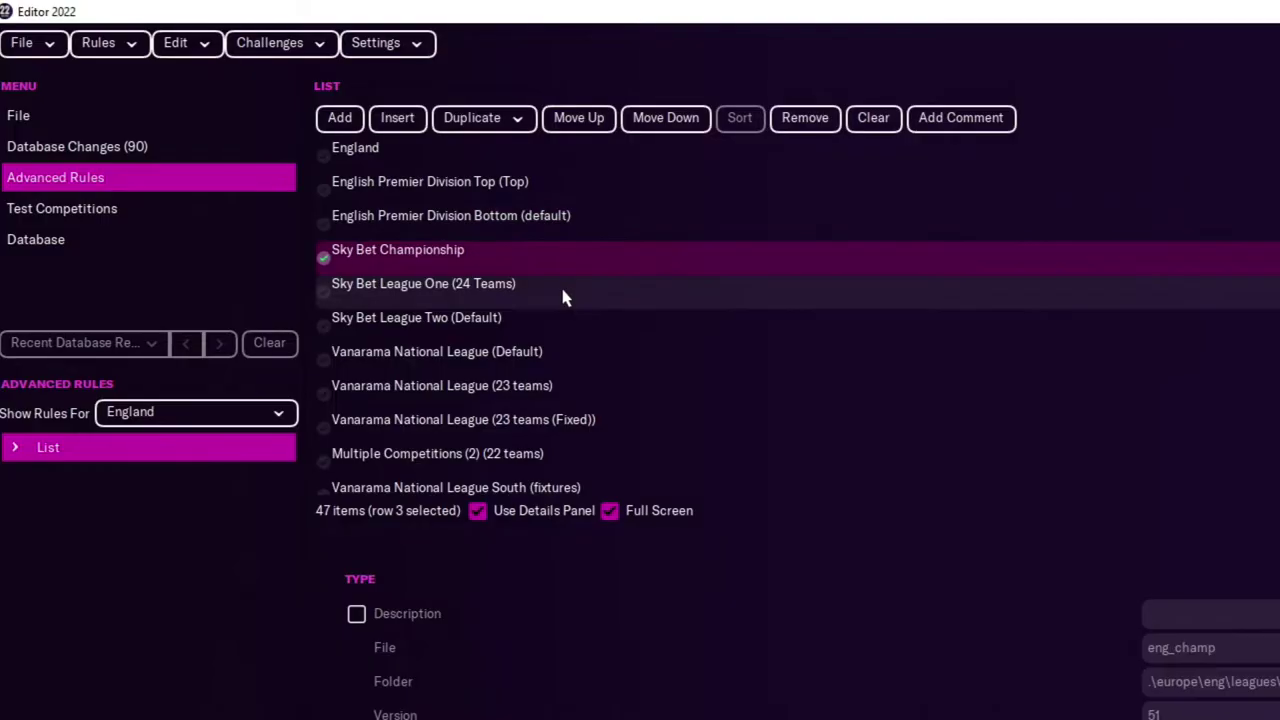
{"action": "left_click", "coordinate": [558, 287]}
{"action": "left_click", "coordinate": [562, 338]}
{"action": "left_click", "coordinate": [566, 362]}
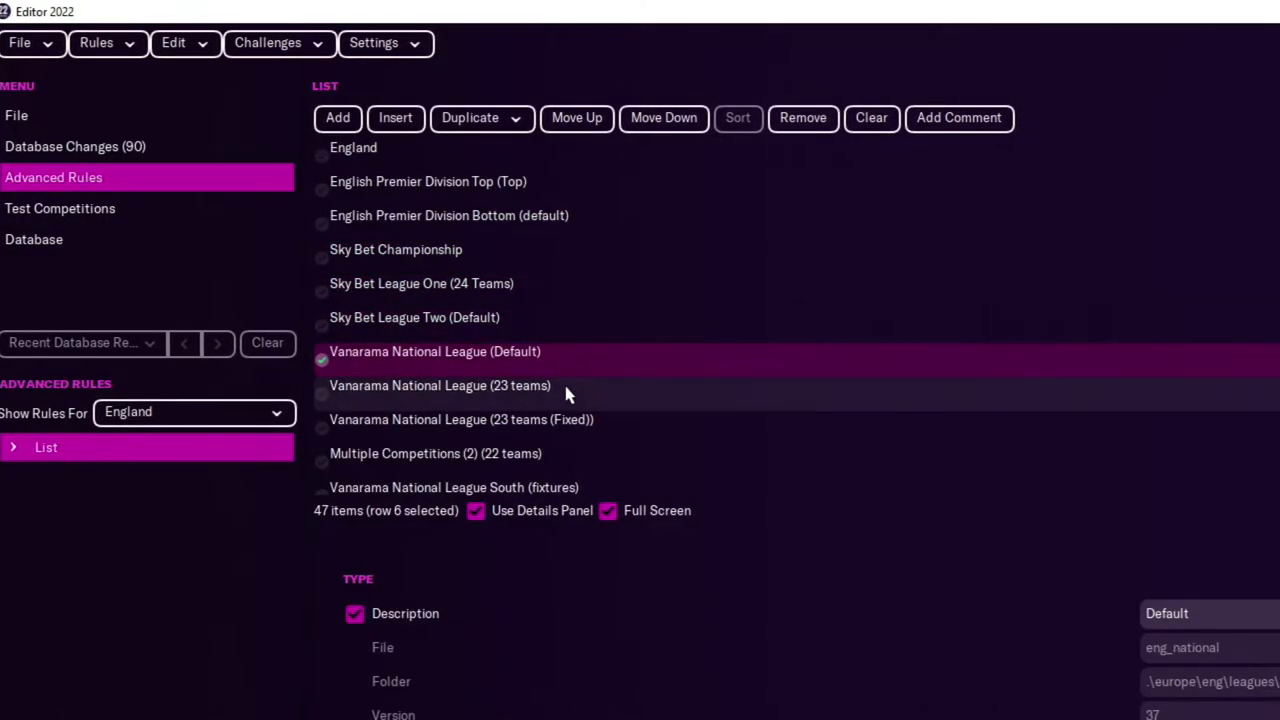
{"action": "left_click", "coordinate": [565, 395]}
{"action": "left_click", "coordinate": [555, 152]}
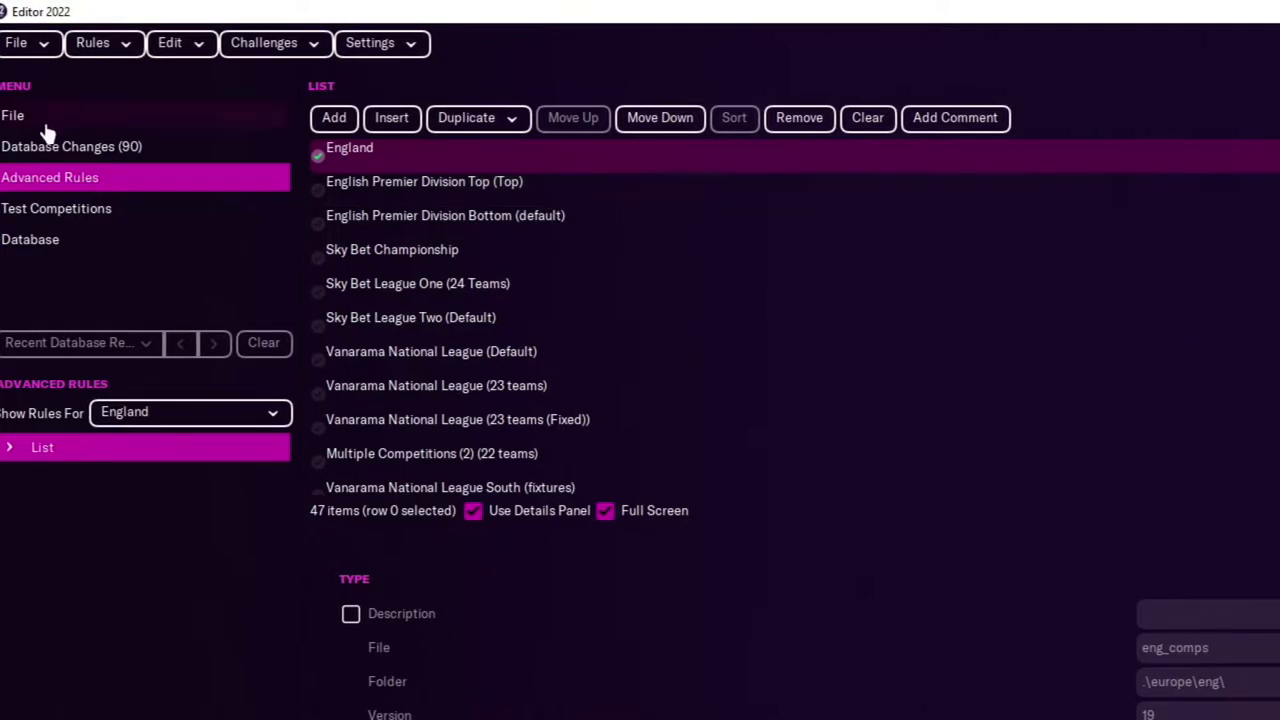
- Open the database's competition records and filter them by a name containing English Premier Division Bottom
{"action": "left_click", "coordinate": [95, 239]}
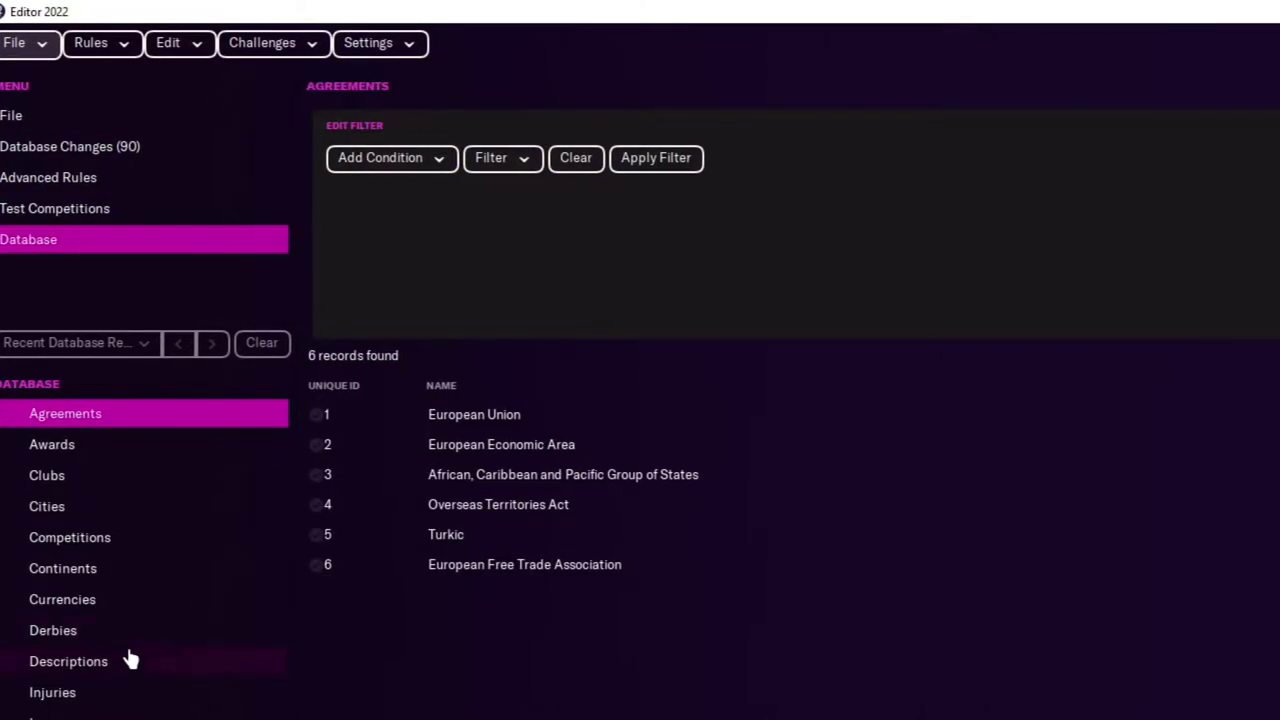
{"action": "left_click", "coordinate": [97, 537]}
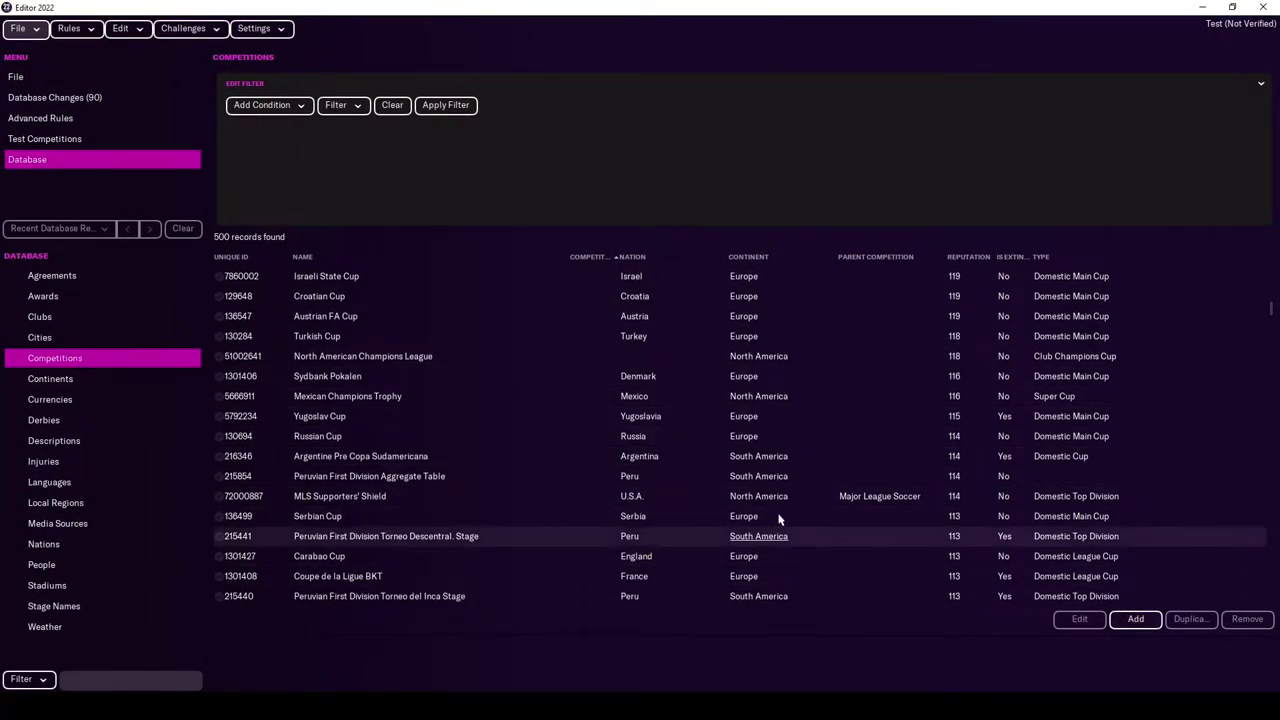
{"action": "mouse_move", "coordinate": [599, 497]}
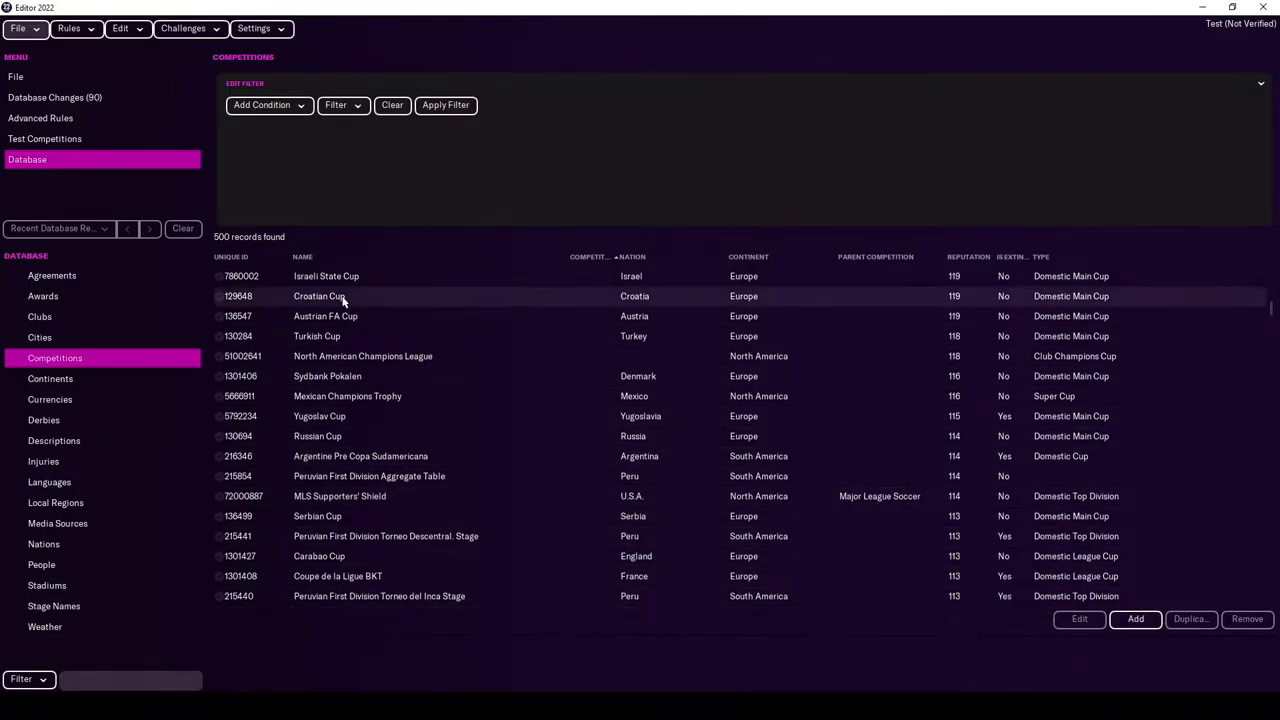
{"action": "left_click", "coordinate": [268, 108]}
{"action": "left_click", "coordinate": [849, 125]}
{"action": "type", "text": "english"}
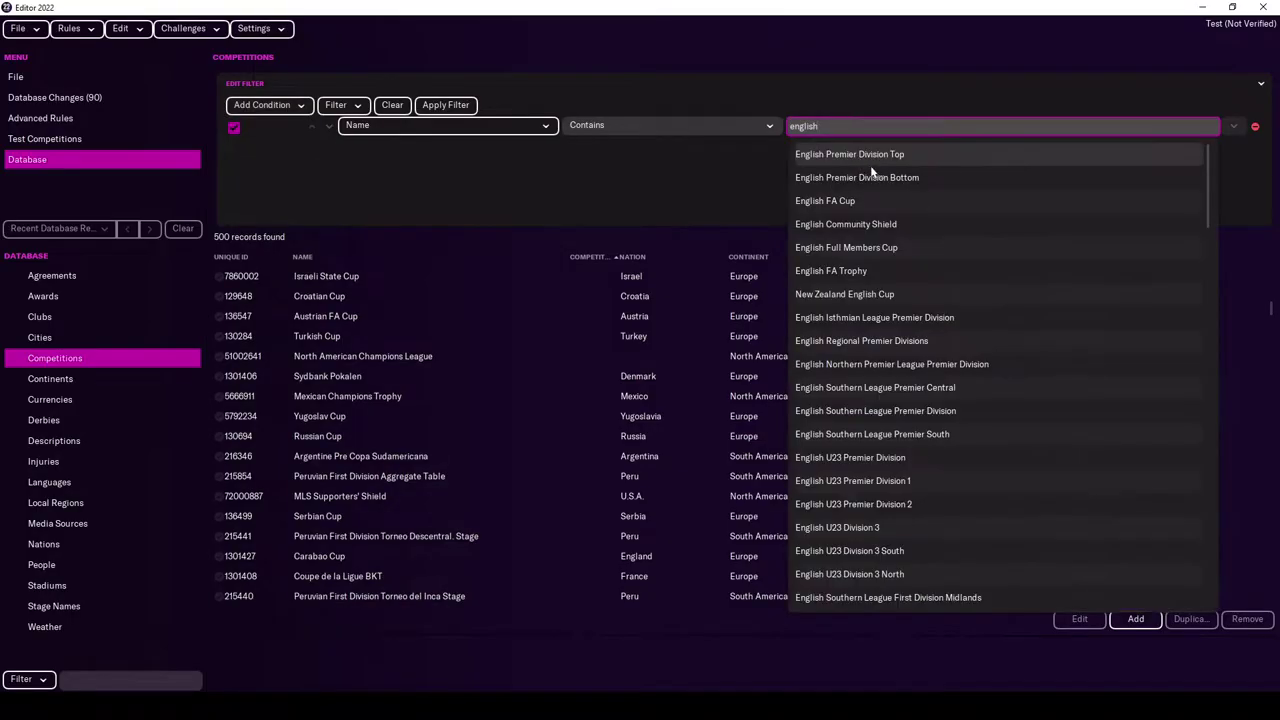
{"action": "left_click", "coordinate": [881, 178]}
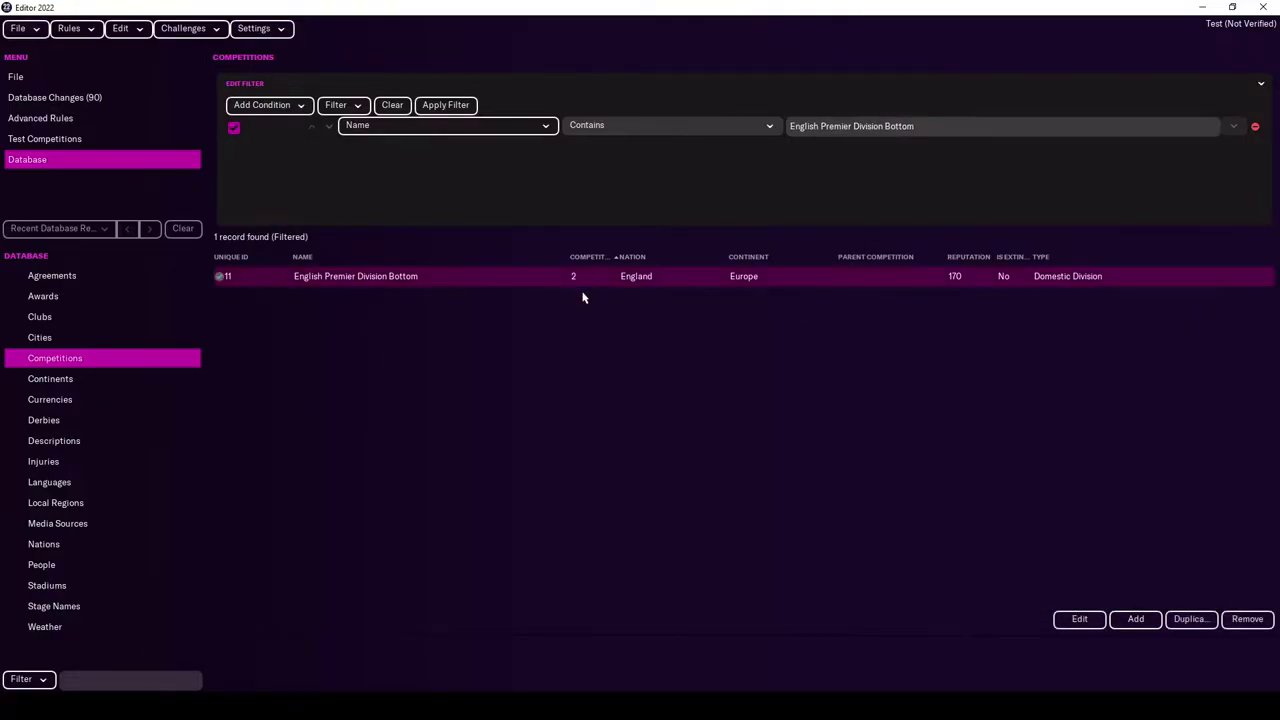
- Duplicate the English Premier Division Bottom competition and remove the duplicate record
{"action": "left_click", "coordinate": [1183, 626]}
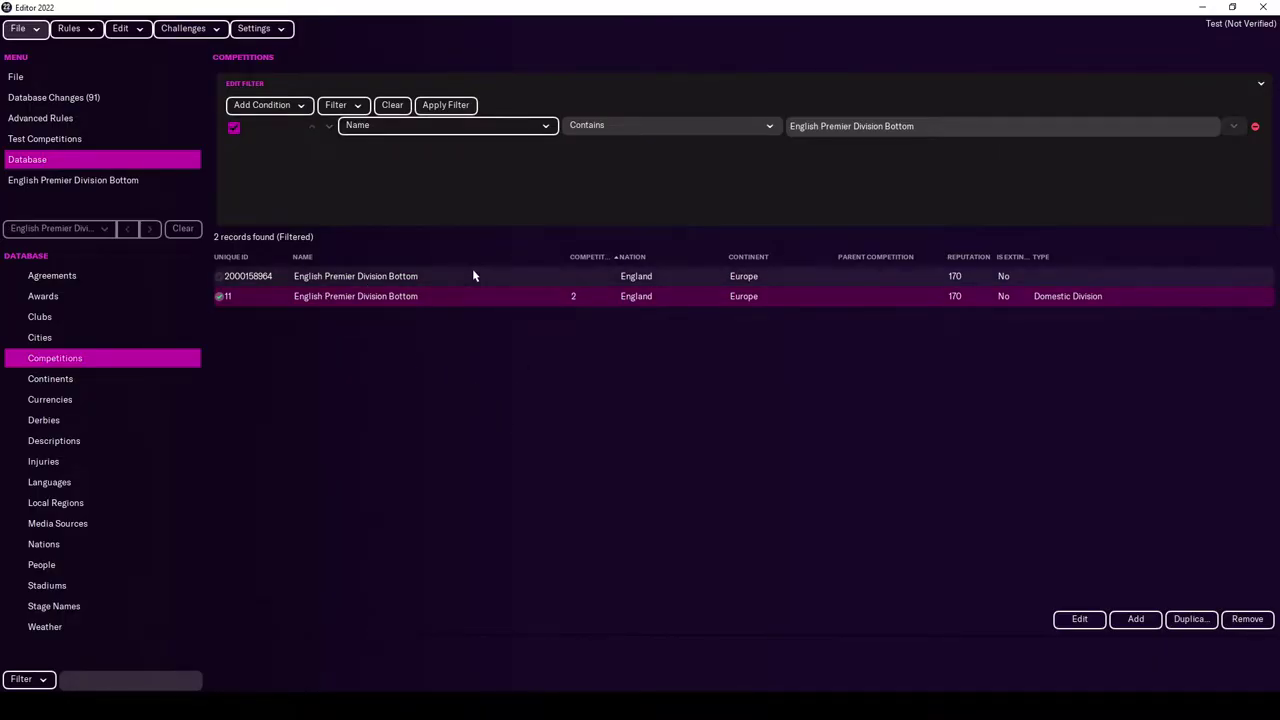
{"action": "left_click", "coordinate": [433, 276]}
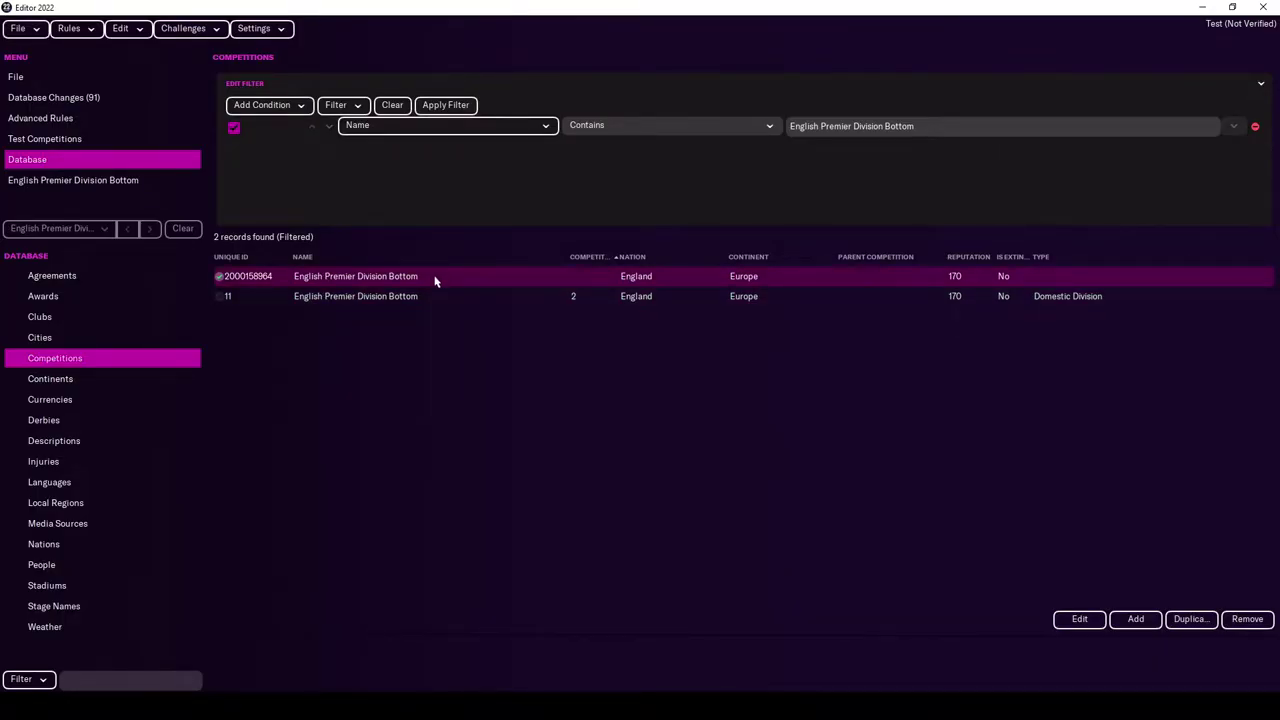
{"action": "left_click", "coordinate": [1248, 619]}
{"action": "left_click", "coordinate": [709, 373]}
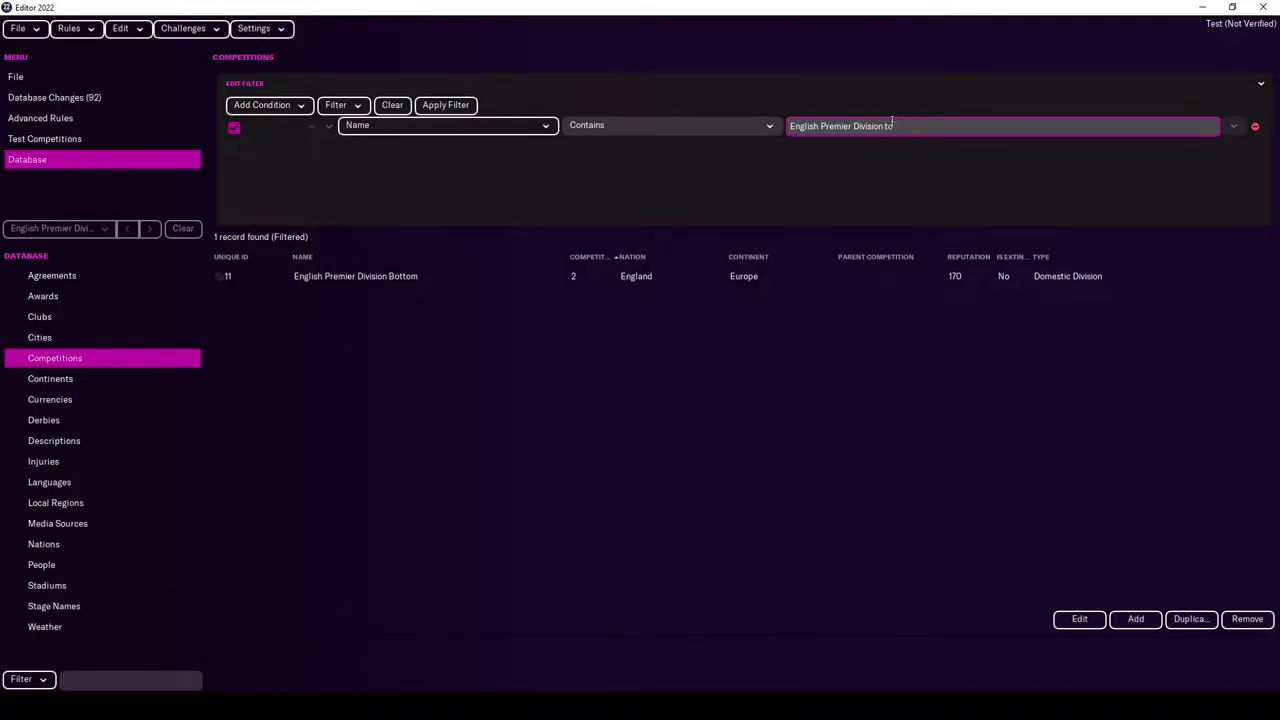
- Filter the competitions for English Premier Division top and examine that competition's details
{"action": "key", "text": "Return"}
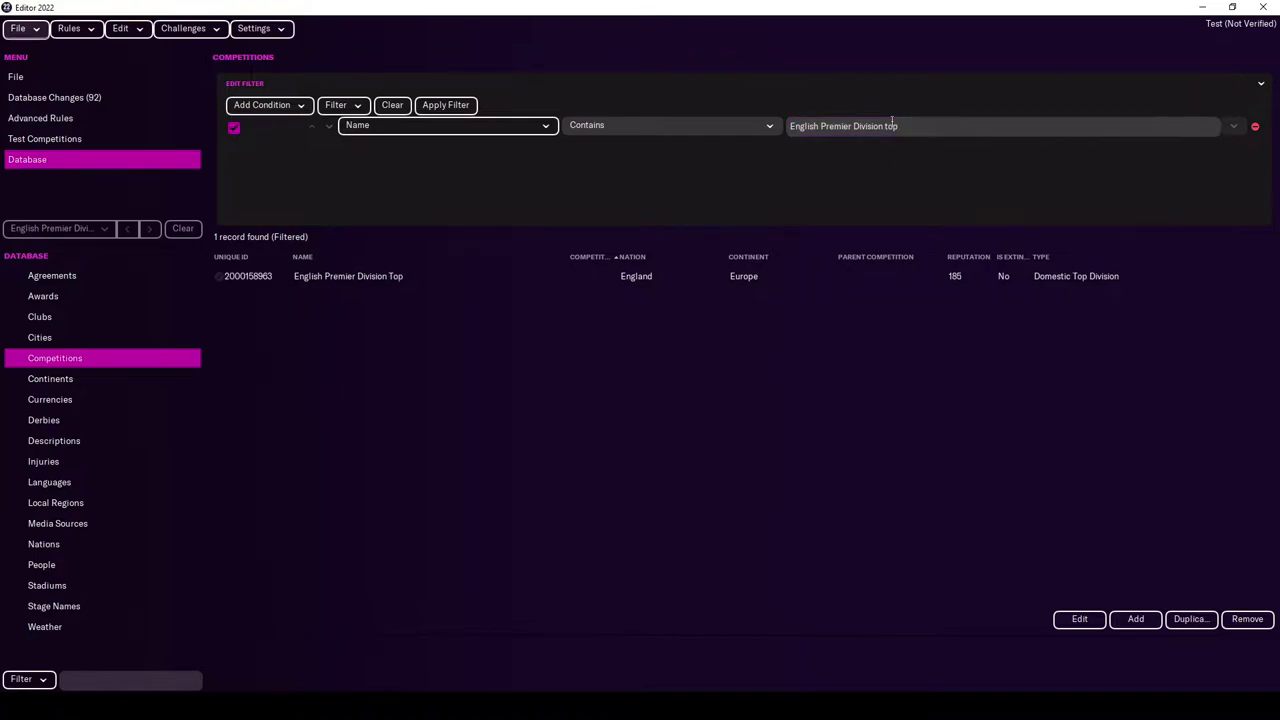
{"action": "double_click", "coordinate": [421, 276]}
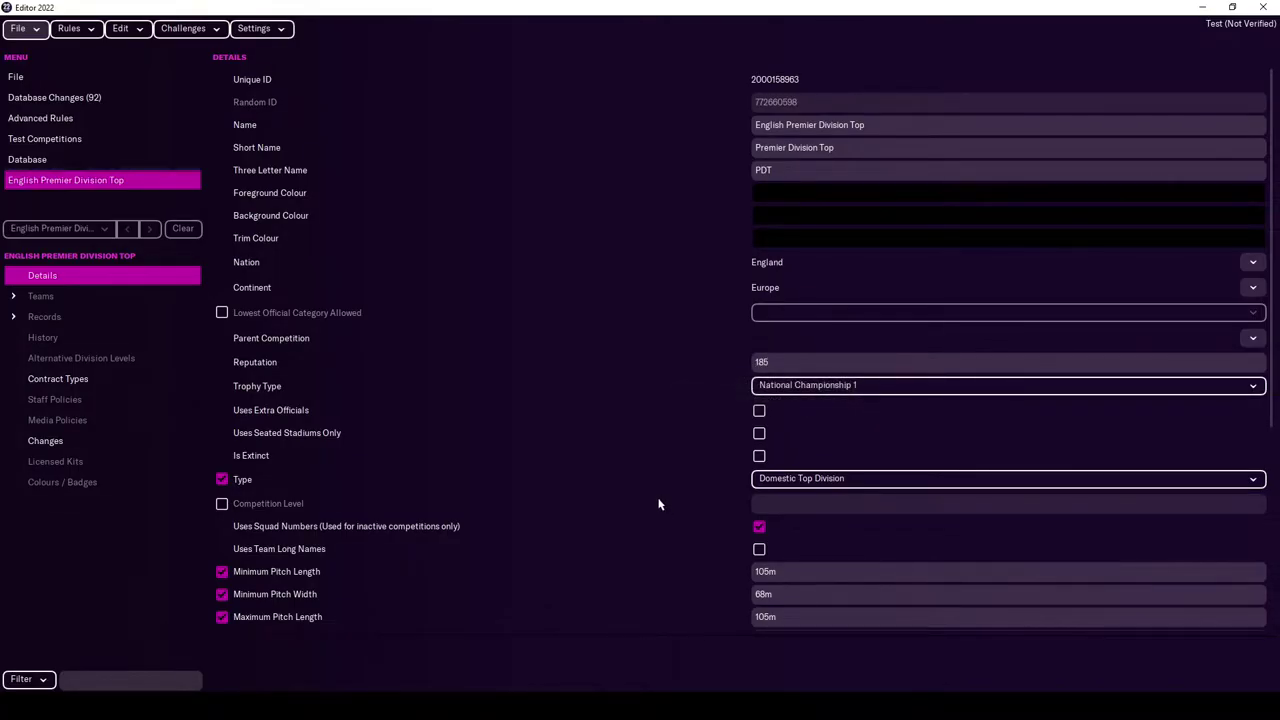
{"action": "scroll", "coordinate": [640, 465], "scroll_direction": "down", "scroll_amount": 3}
{"action": "scroll", "coordinate": [628, 440], "scroll_direction": "up", "scroll_amount": 3}
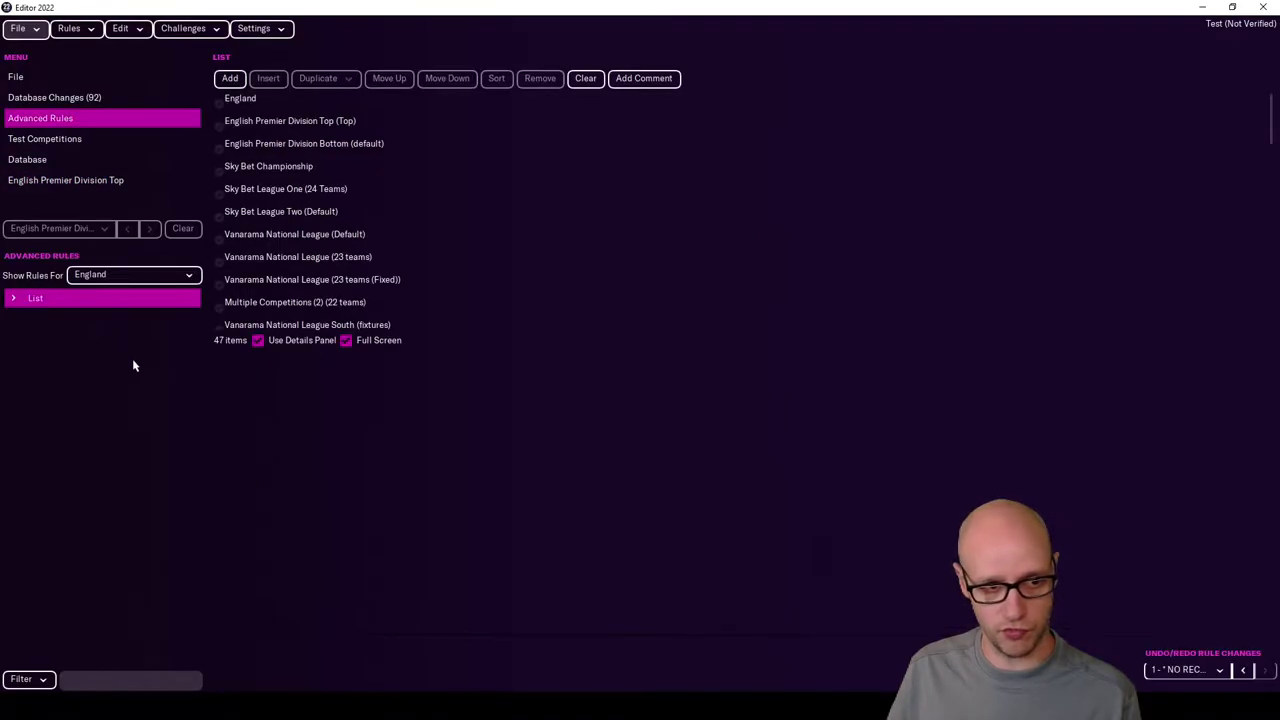
- Expand England's advanced rules and compare the English Premier Division Top (Top) and Bottom (default) entries
{"action": "left_click", "coordinate": [13, 301]}
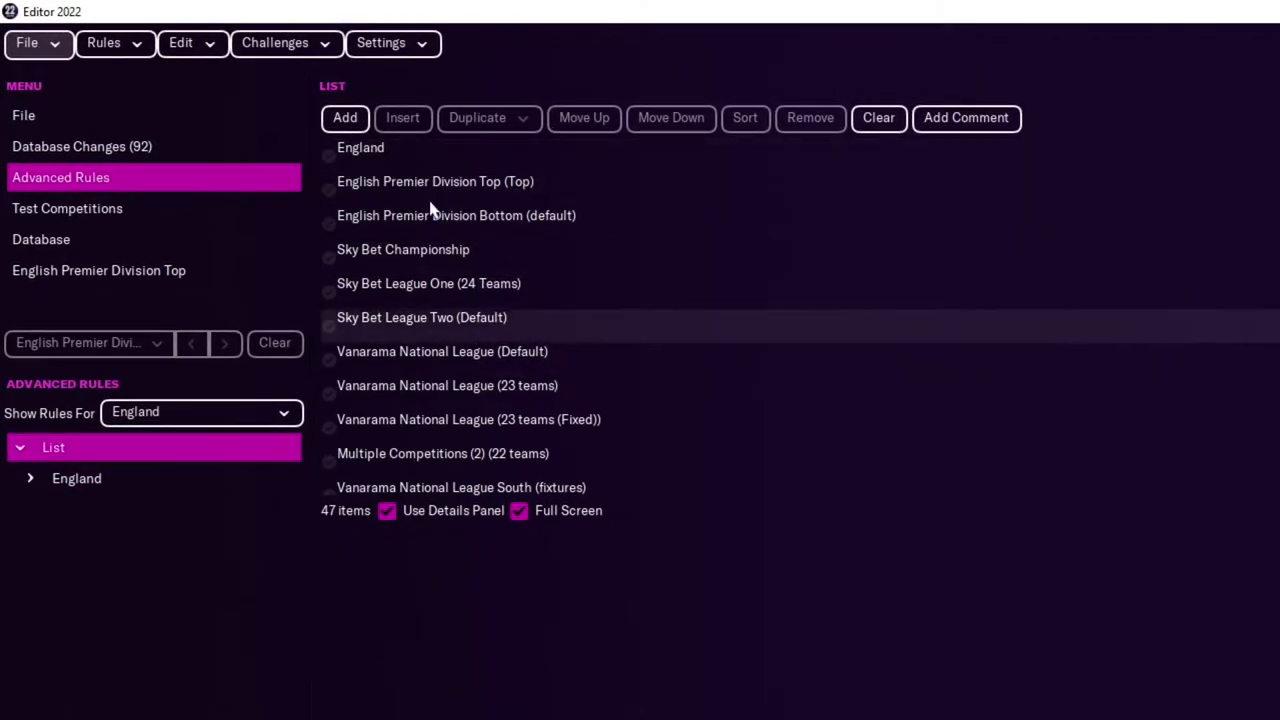
{"action": "left_click", "coordinate": [480, 190]}
{"action": "left_click", "coordinate": [567, 225]}
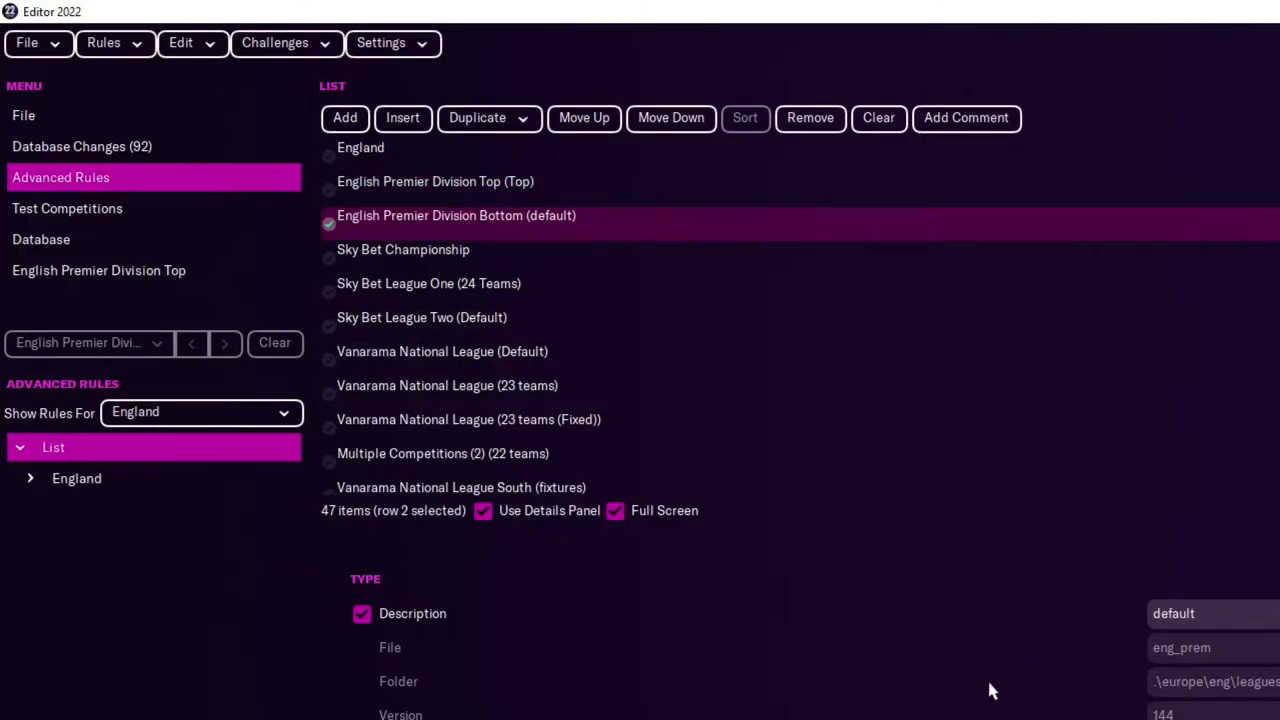
{"action": "left_click", "coordinate": [448, 192]}
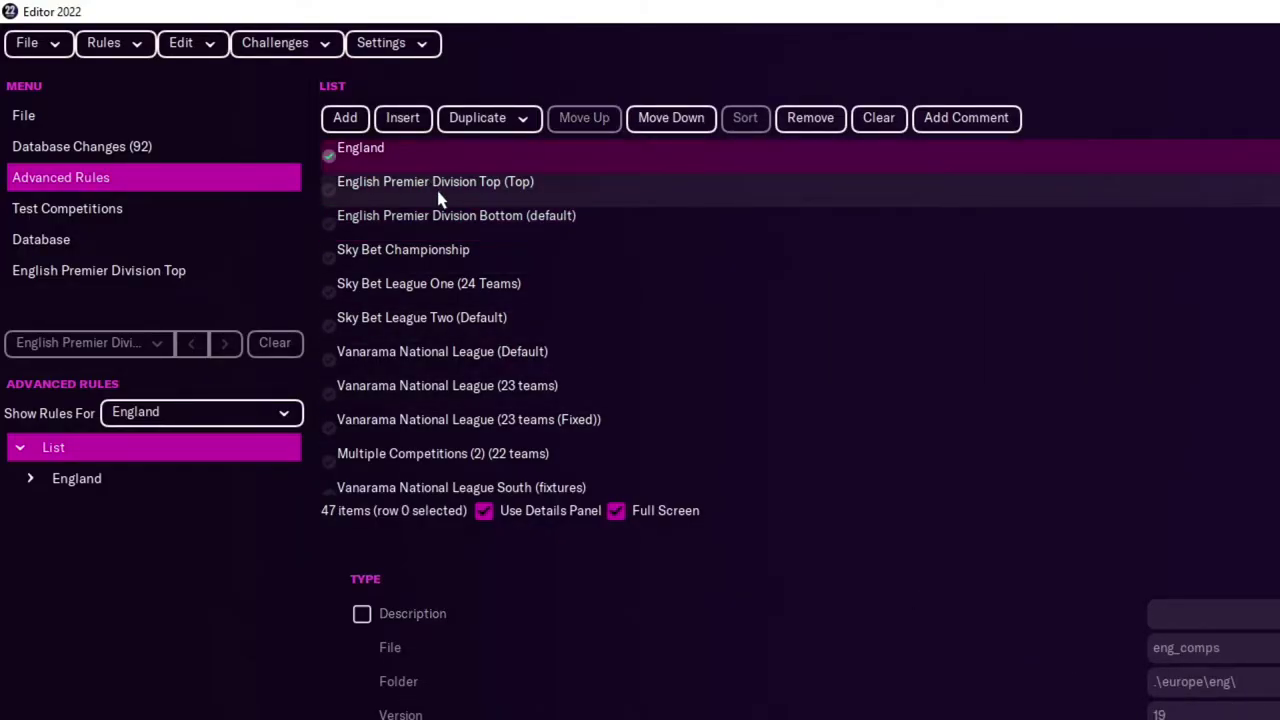
{"action": "left_click", "coordinate": [488, 224]}
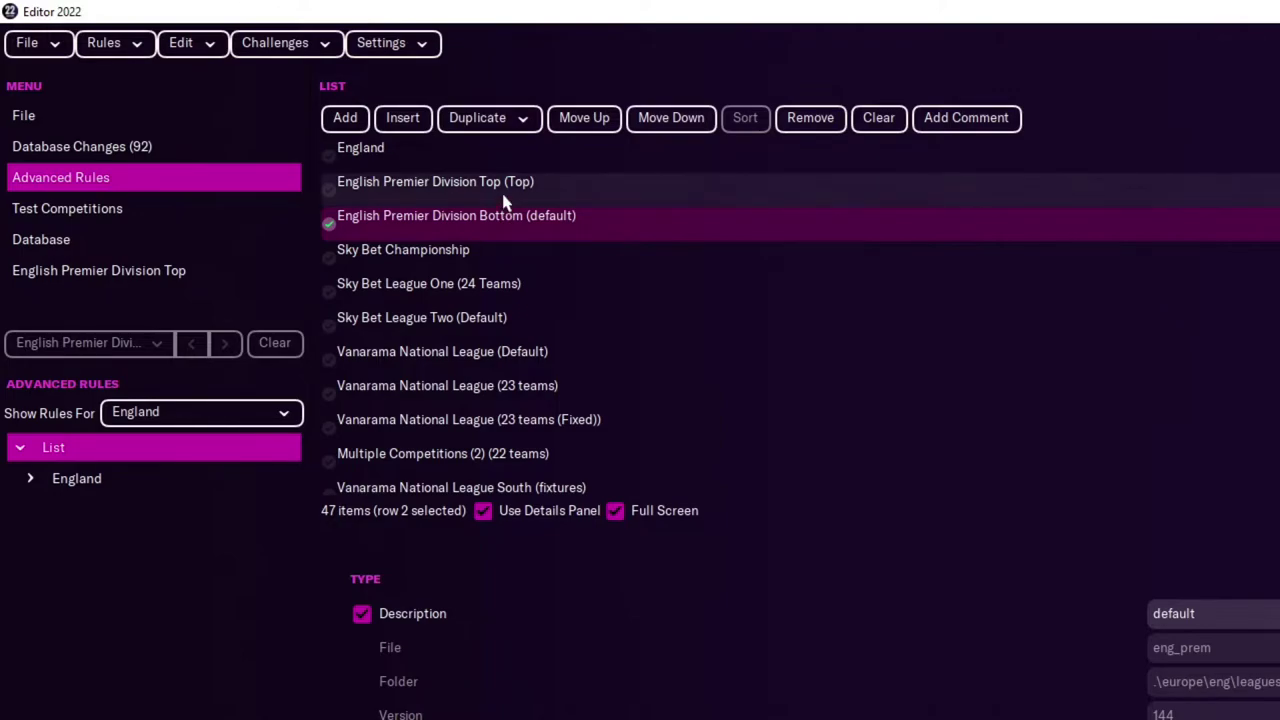
{"action": "left_click", "coordinate": [505, 200]}
- In England's nation rules, set the competition of division level 0 to English Premier Division Top
{"action": "left_click", "coordinate": [30, 478]}
{"action": "left_click", "coordinate": [94, 512]}
{"action": "scroll", "coordinate": [100, 443], "scroll_direction": "down", "scroll_amount": 3}
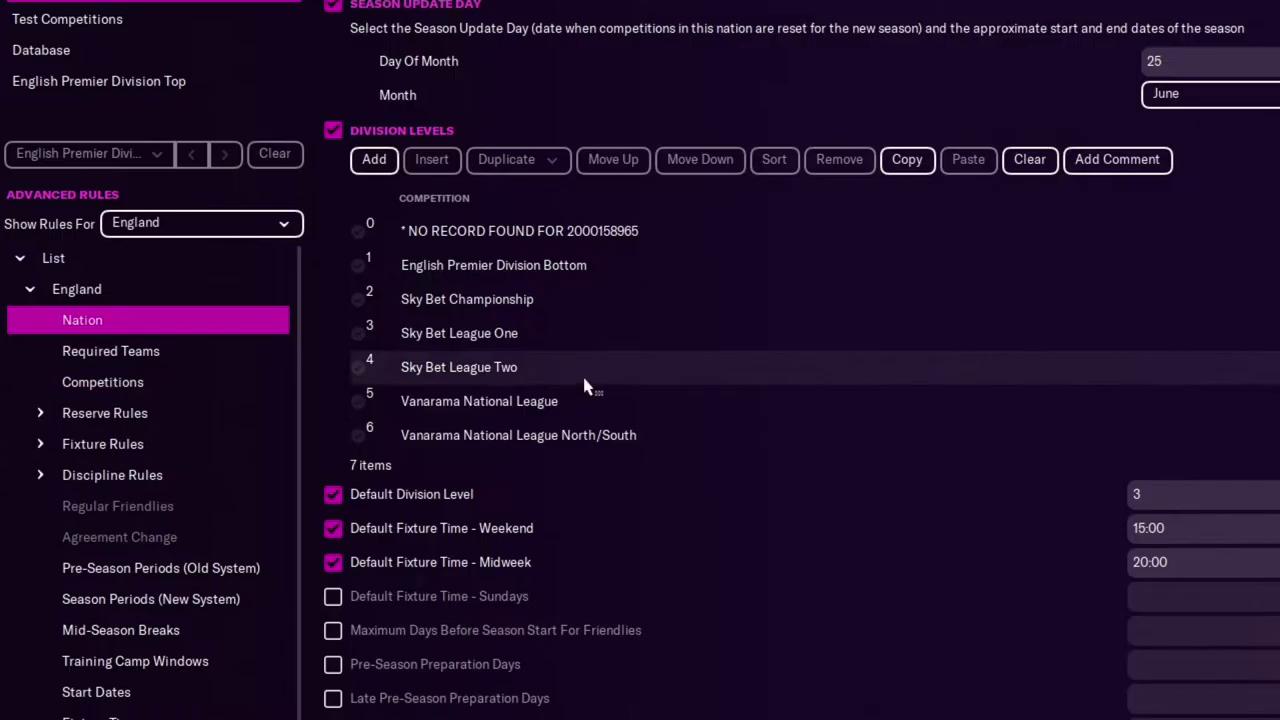
{"action": "left_click", "coordinate": [359, 231]}
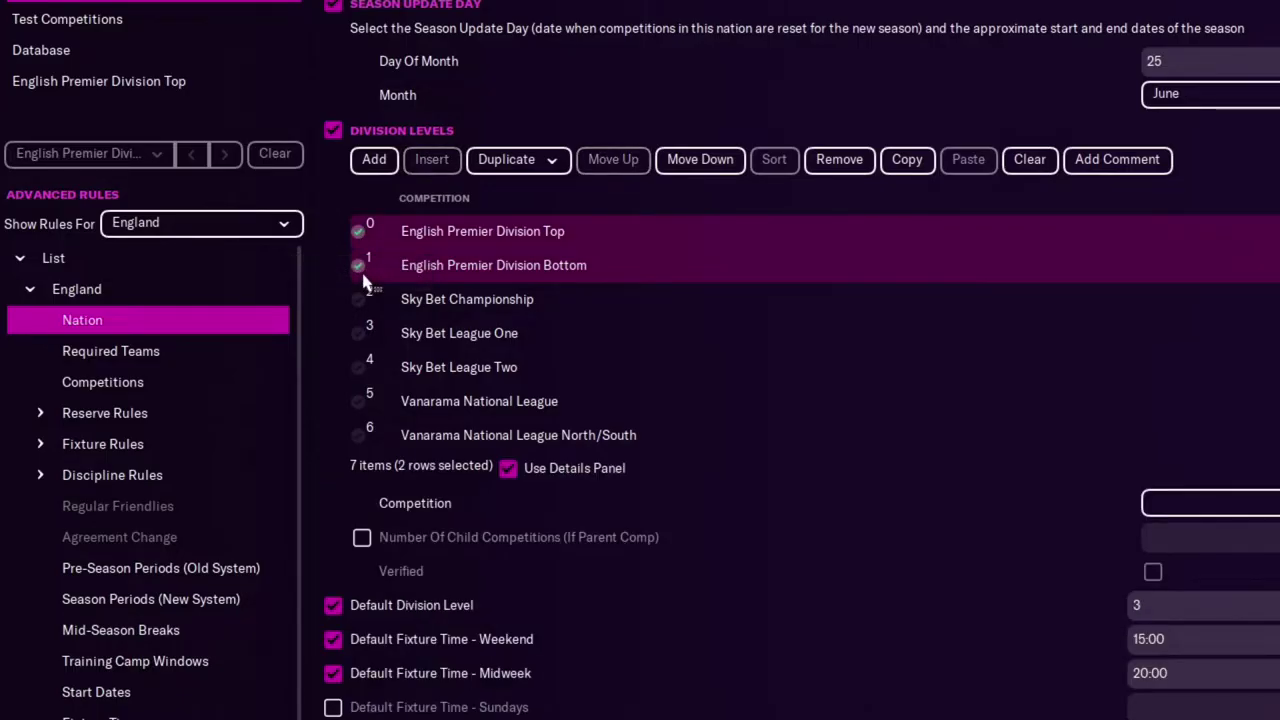
{"action": "left_click", "coordinate": [363, 281]}
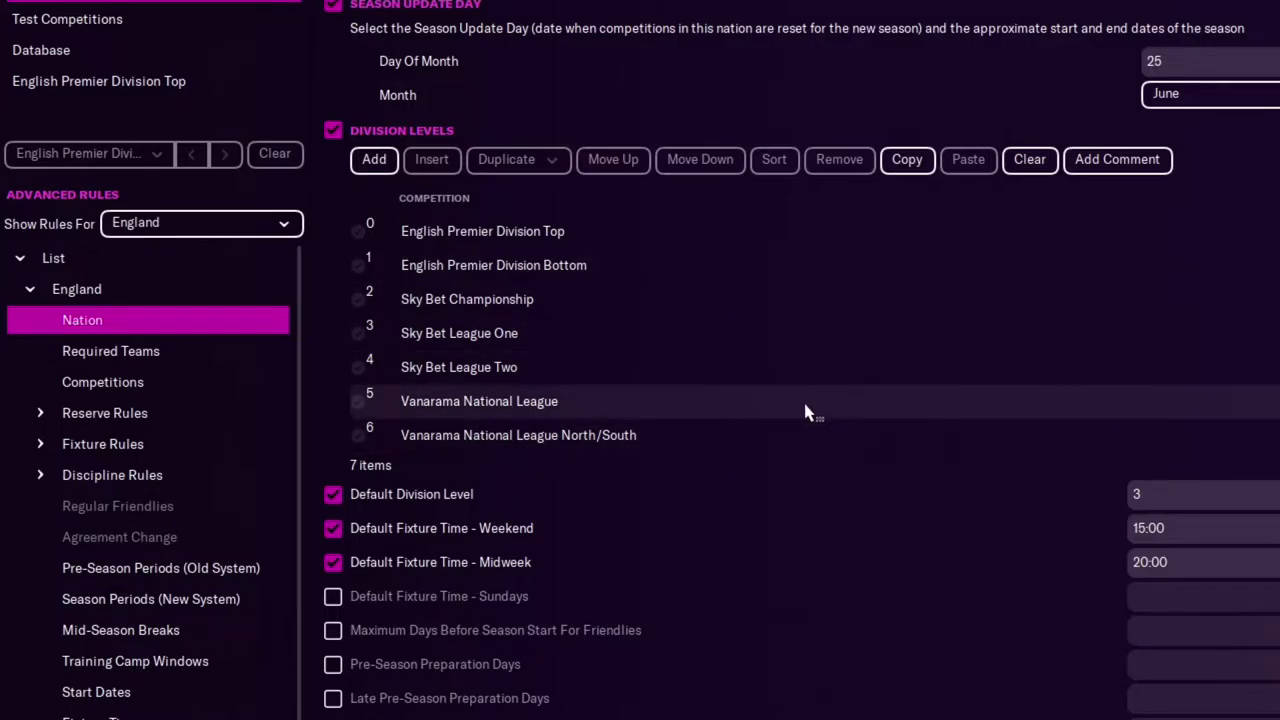
{"action": "left_click", "coordinate": [222, 222]}
{"action": "left_click", "coordinate": [227, 238]}
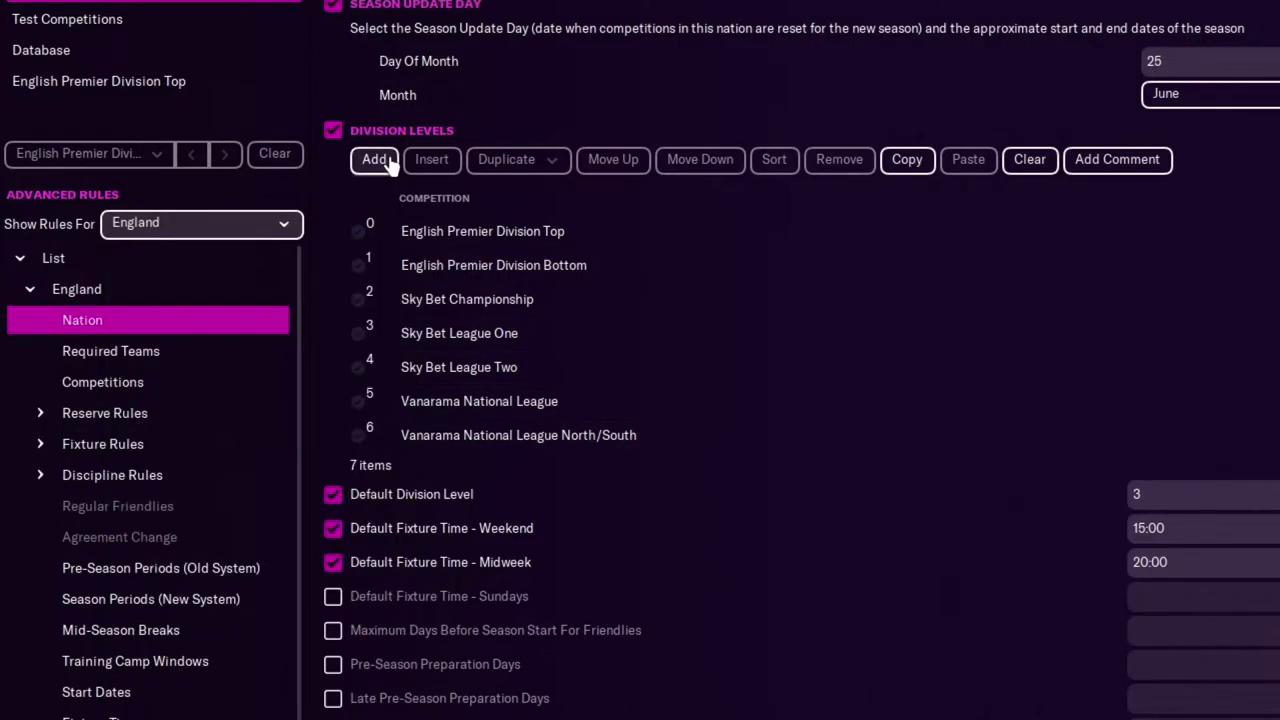
{"action": "left_click", "coordinate": [163, 234]}
{"action": "left_click", "coordinate": [171, 250]}
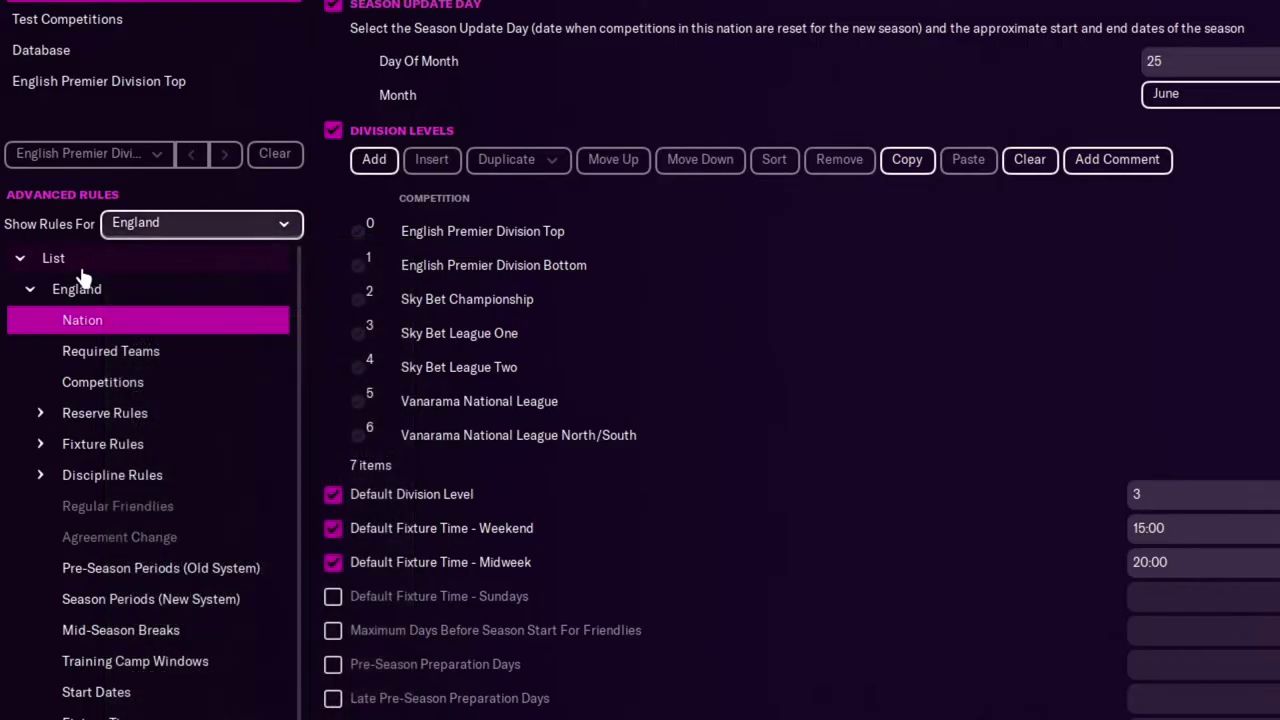
- Return to the full list of England's rules and select the English Regional Premier Divisions entry
{"action": "left_click", "coordinate": [68, 266]}
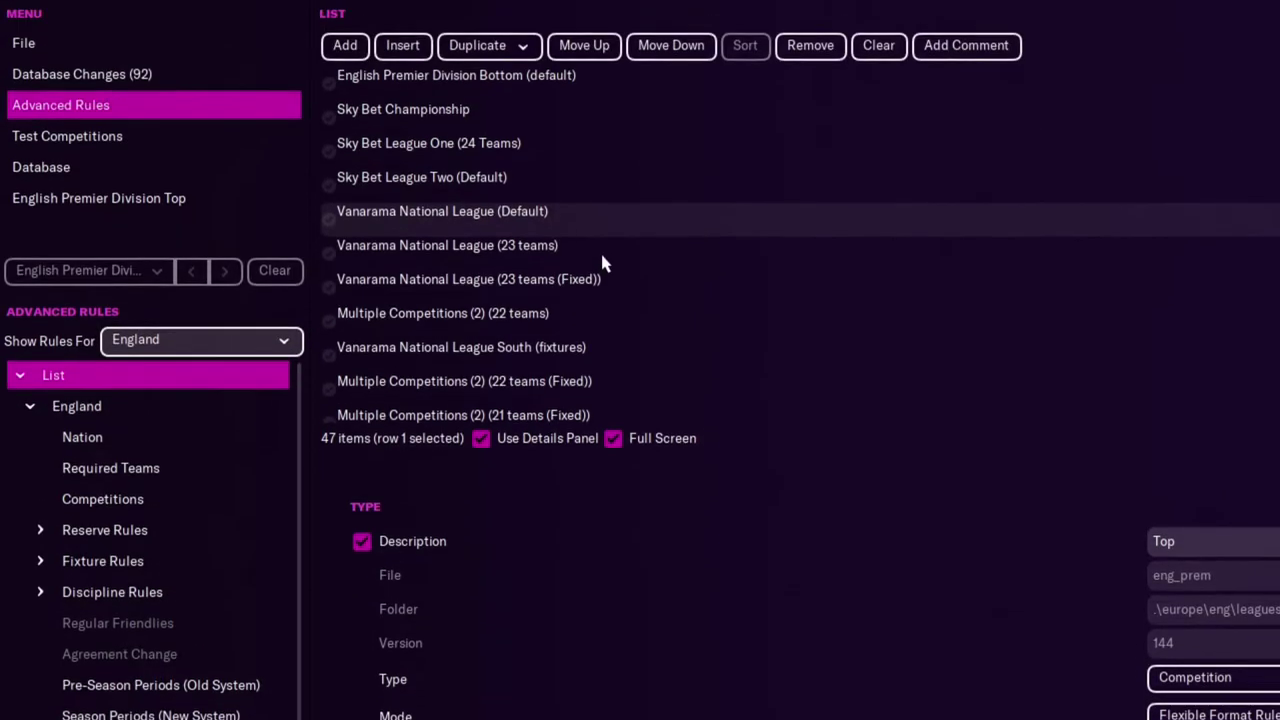
{"action": "scroll", "coordinate": [600, 330], "scroll_direction": "down", "scroll_amount": 3}
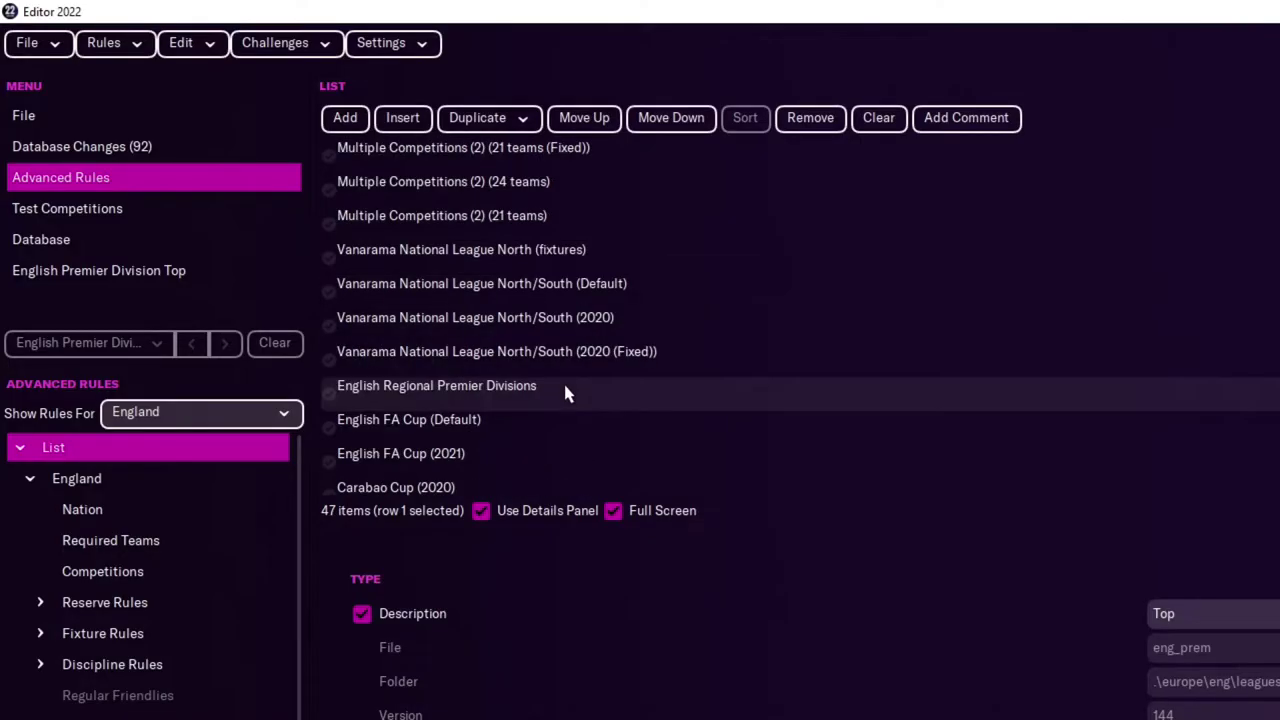
{"action": "left_click", "coordinate": [563, 383]}
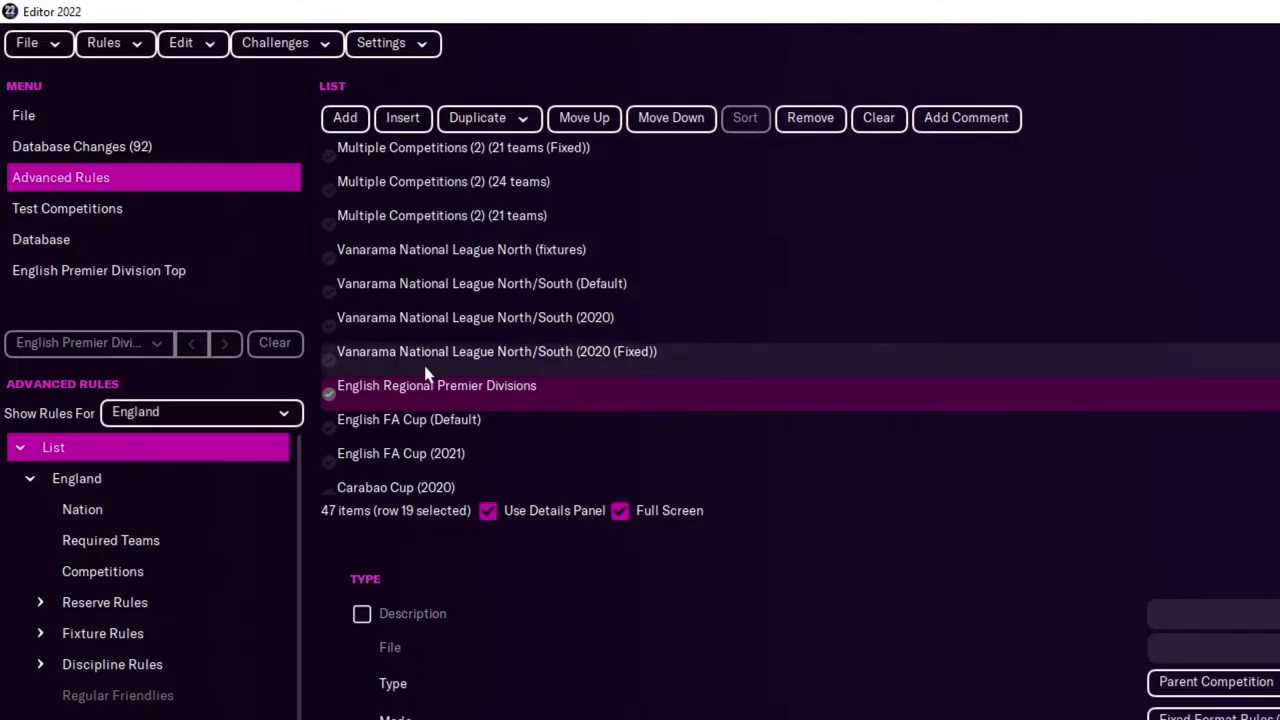
- Add a new division level to England's nation rules
{"action": "scroll", "coordinate": [520, 400], "scroll_direction": "down", "scroll_amount": 1}
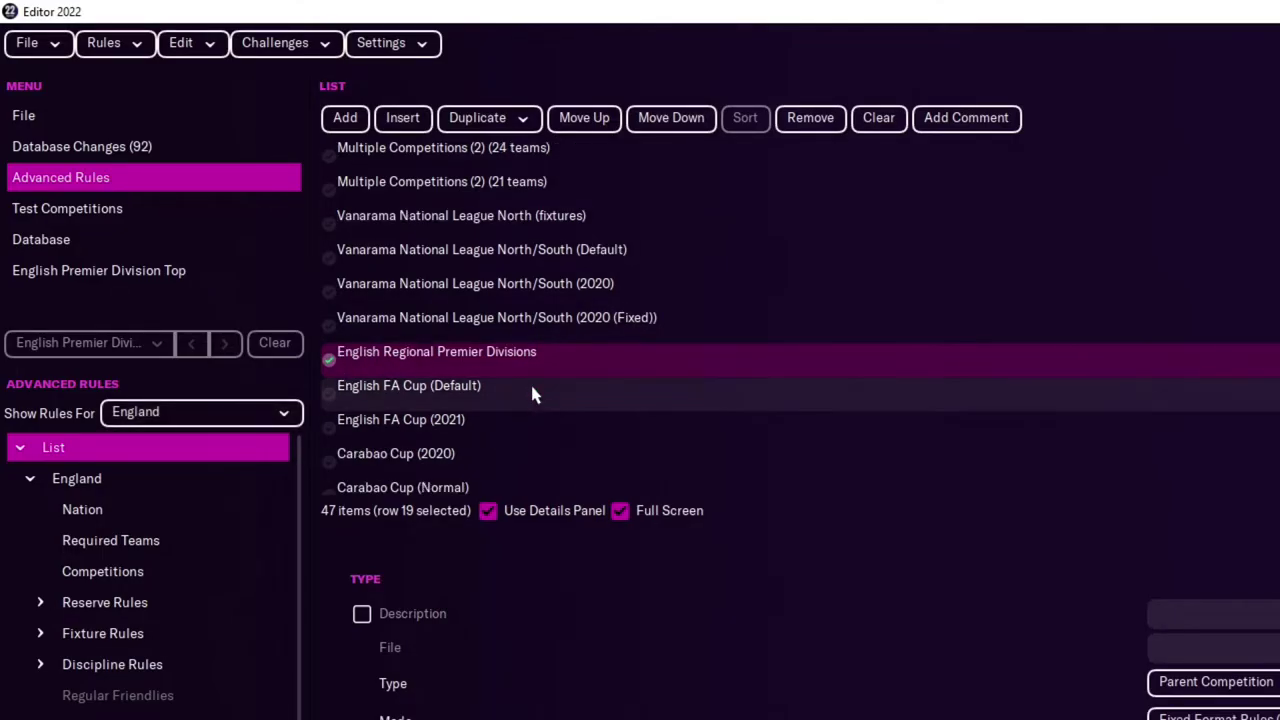
{"action": "left_click", "coordinate": [80, 479]}
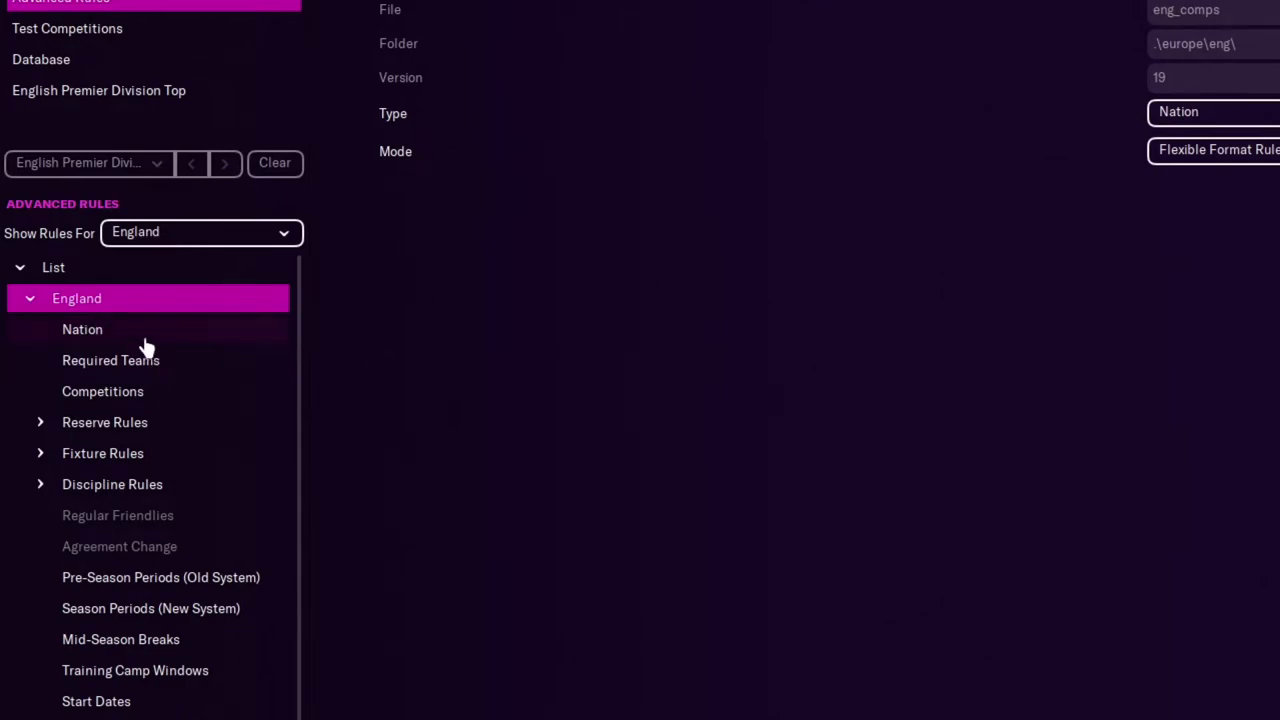
{"action": "left_click", "coordinate": [145, 340]}
{"action": "left_click", "coordinate": [374, 168]}
- Assign English Regional Premier Divisions to division level 7 and remove that level from the list
{"action": "left_click", "coordinate": [586, 488]}
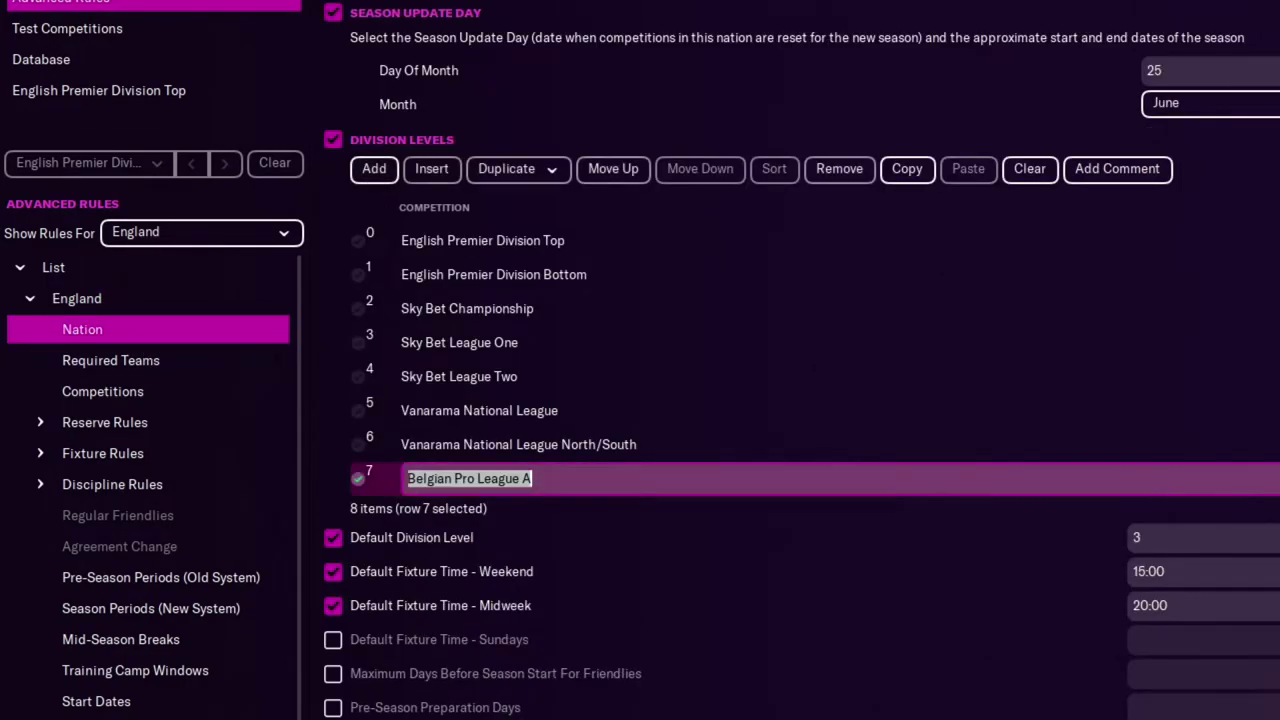
{"action": "key", "text": "Return"}
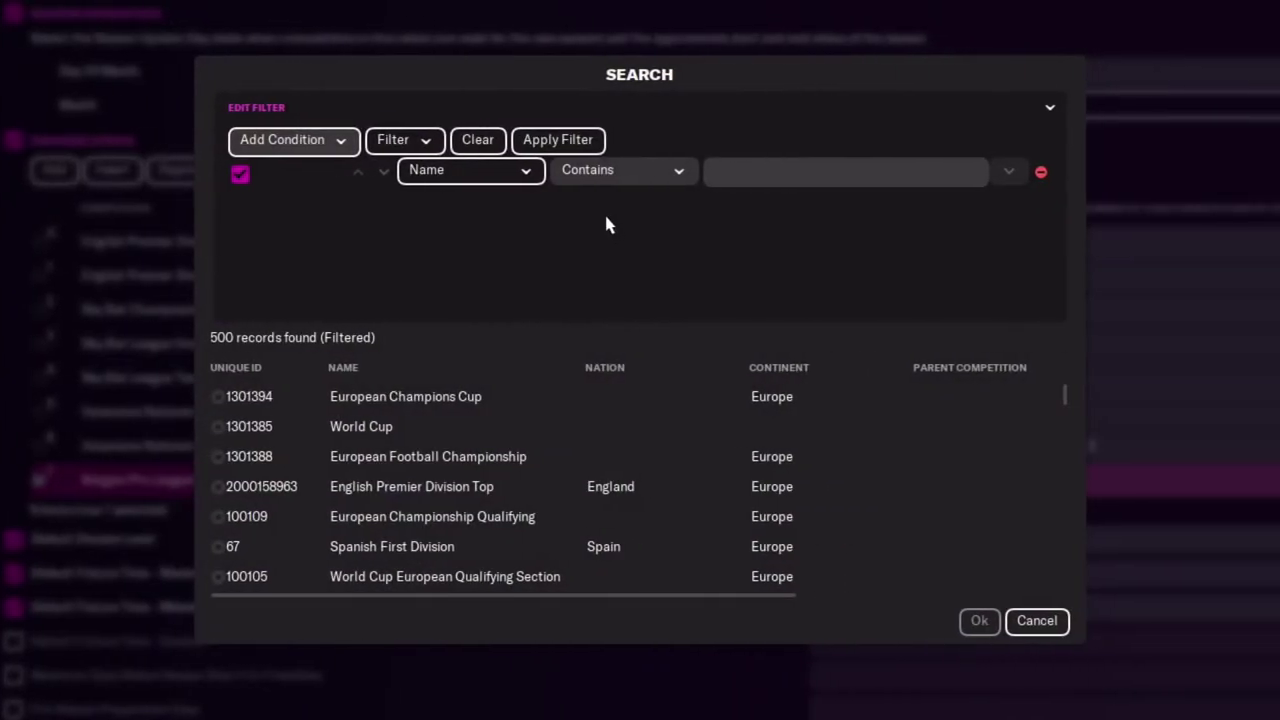
{"action": "left_click", "coordinate": [1040, 172]}
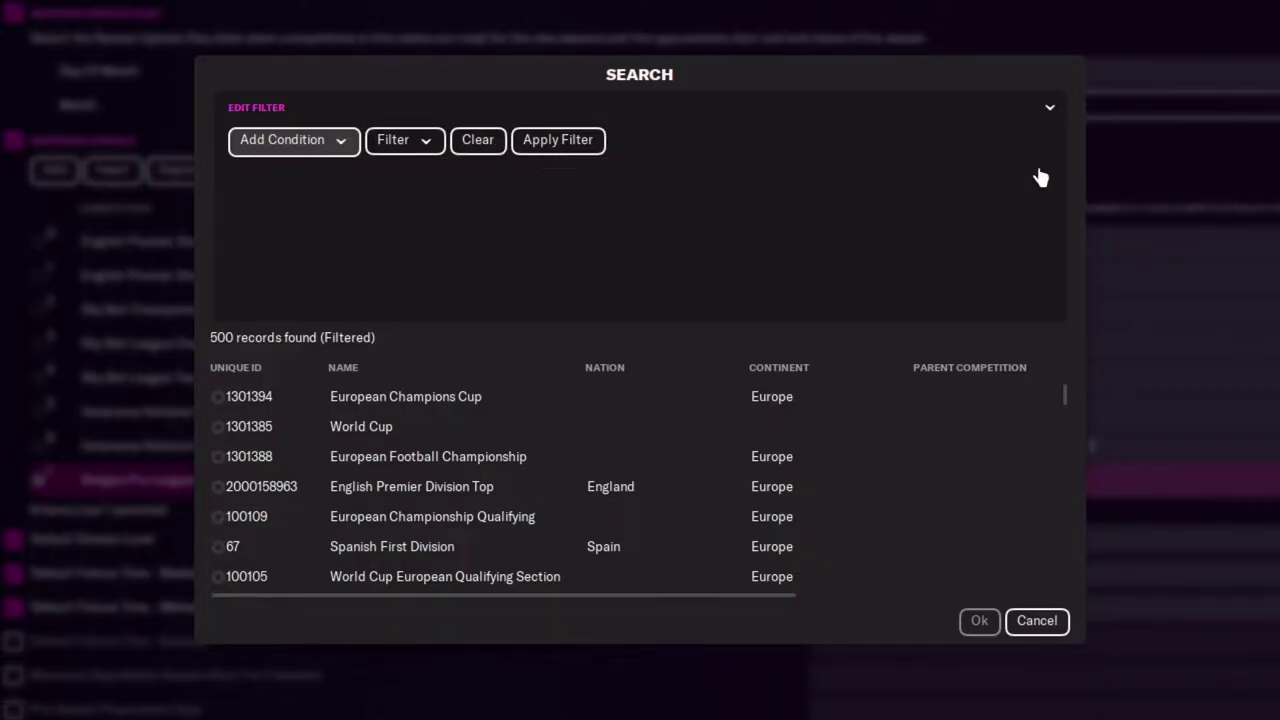
{"action": "left_click", "coordinate": [331, 139]}
{"action": "left_click", "coordinate": [305, 201]}
{"action": "left_click", "coordinate": [911, 171]}
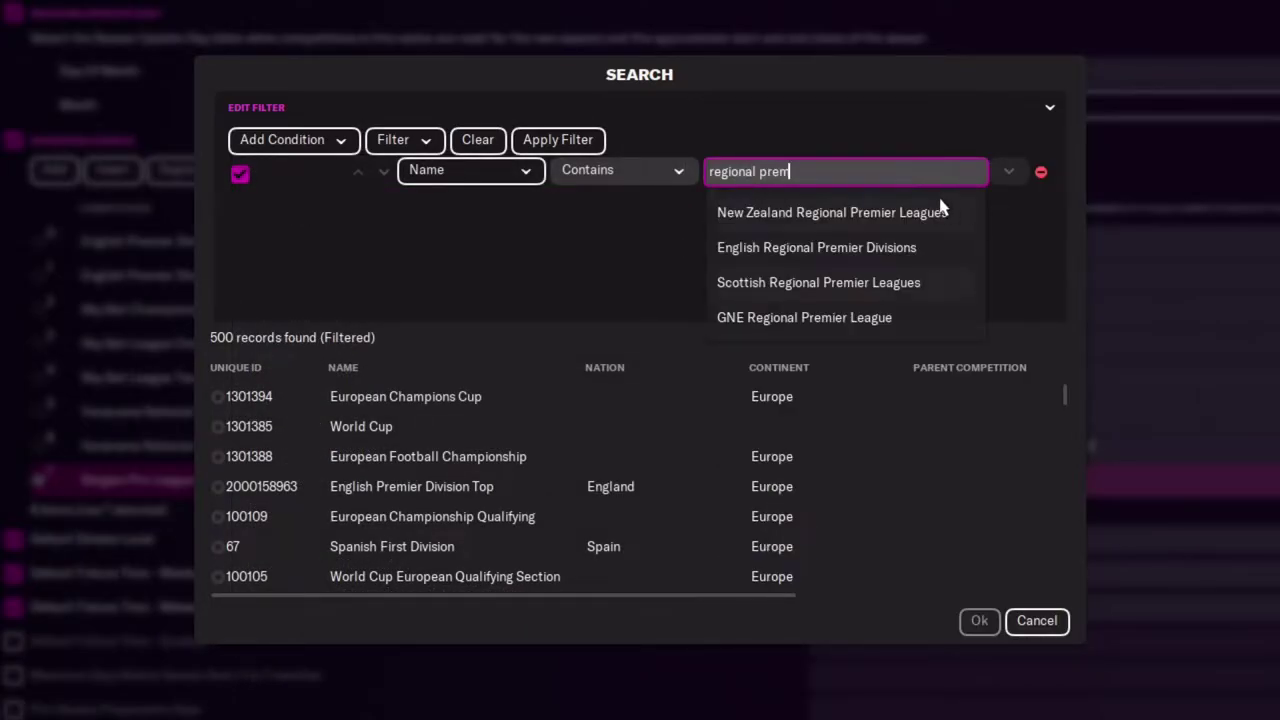
{"action": "left_click", "coordinate": [895, 250]}
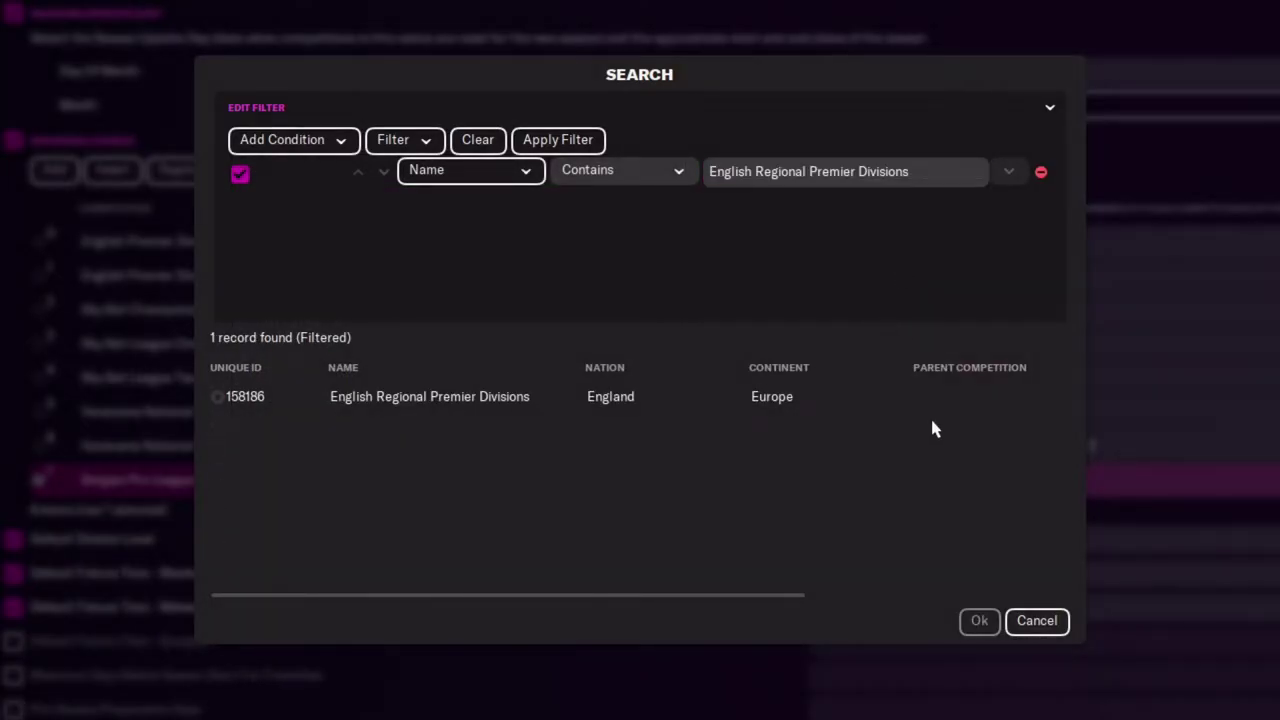
{"action": "left_click", "coordinate": [572, 403]}
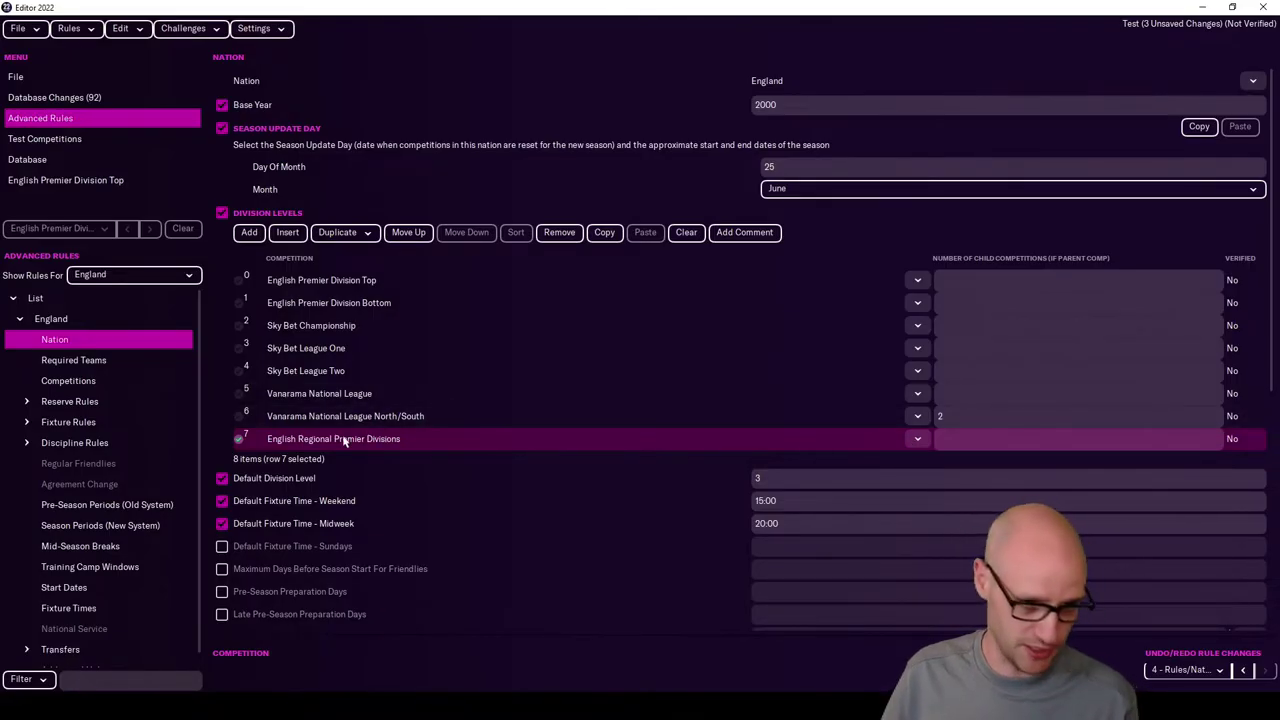
{"action": "left_click", "coordinate": [559, 232]}
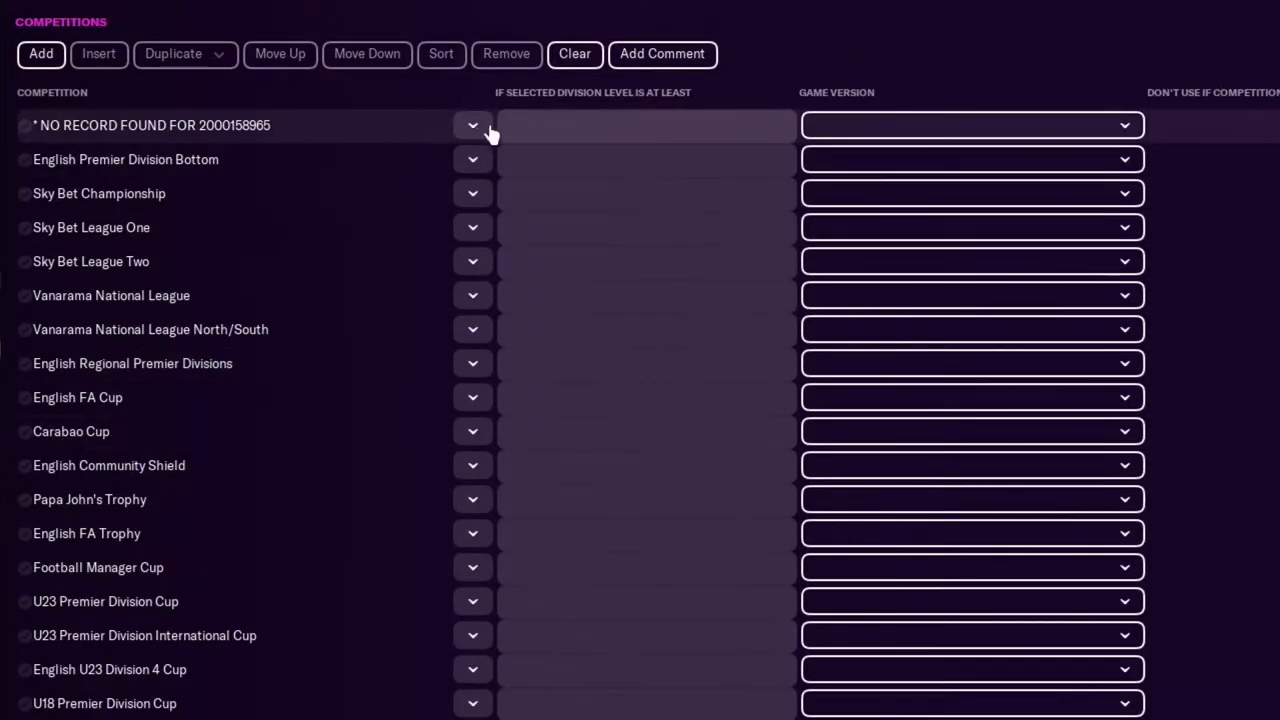
- Replace the missing-record entry in England's competitions list with English Premier Division Top
{"action": "left_click", "coordinate": [476, 128]}
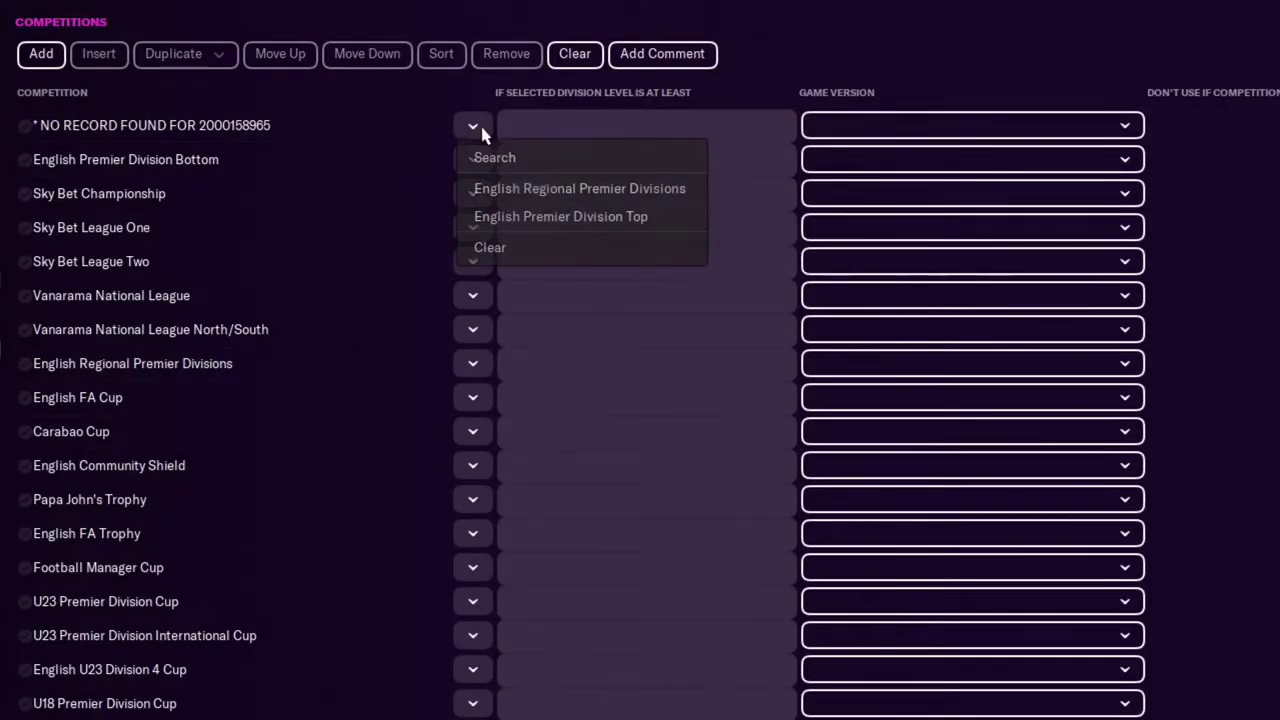
{"action": "left_click", "coordinate": [577, 192]}
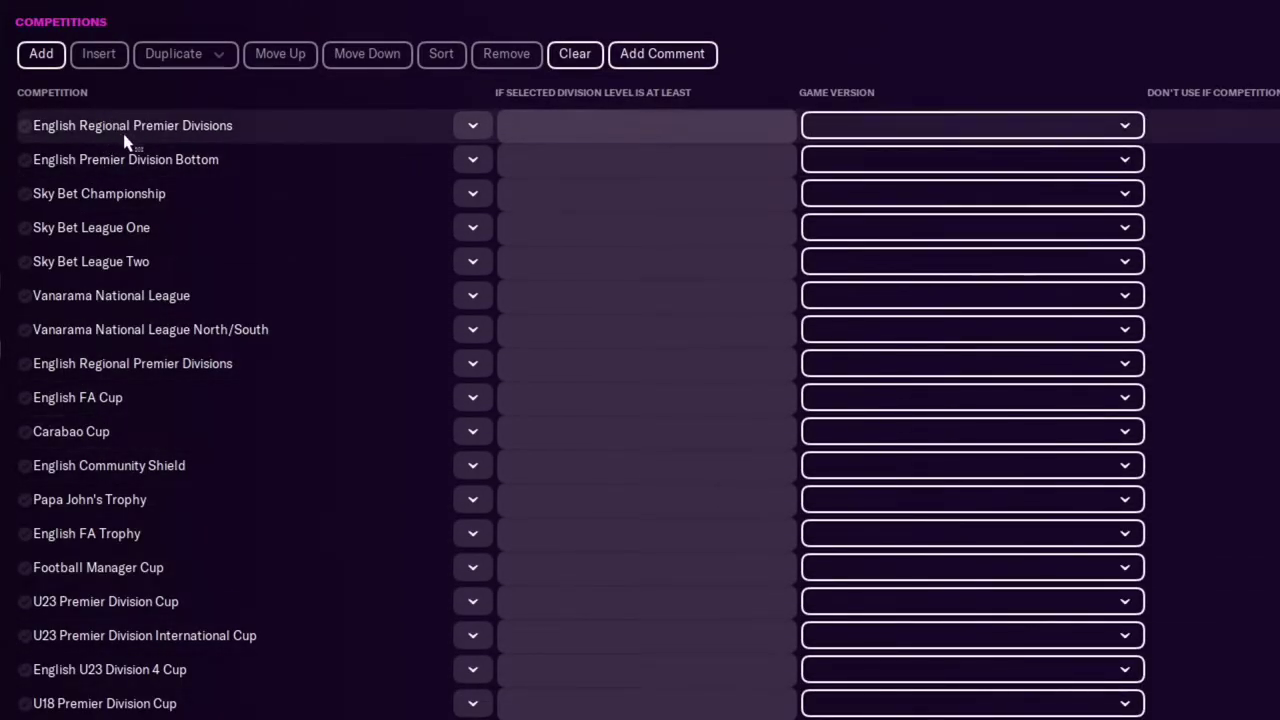
{"action": "left_click", "coordinate": [476, 128]}
{"action": "left_click", "coordinate": [563, 224]}
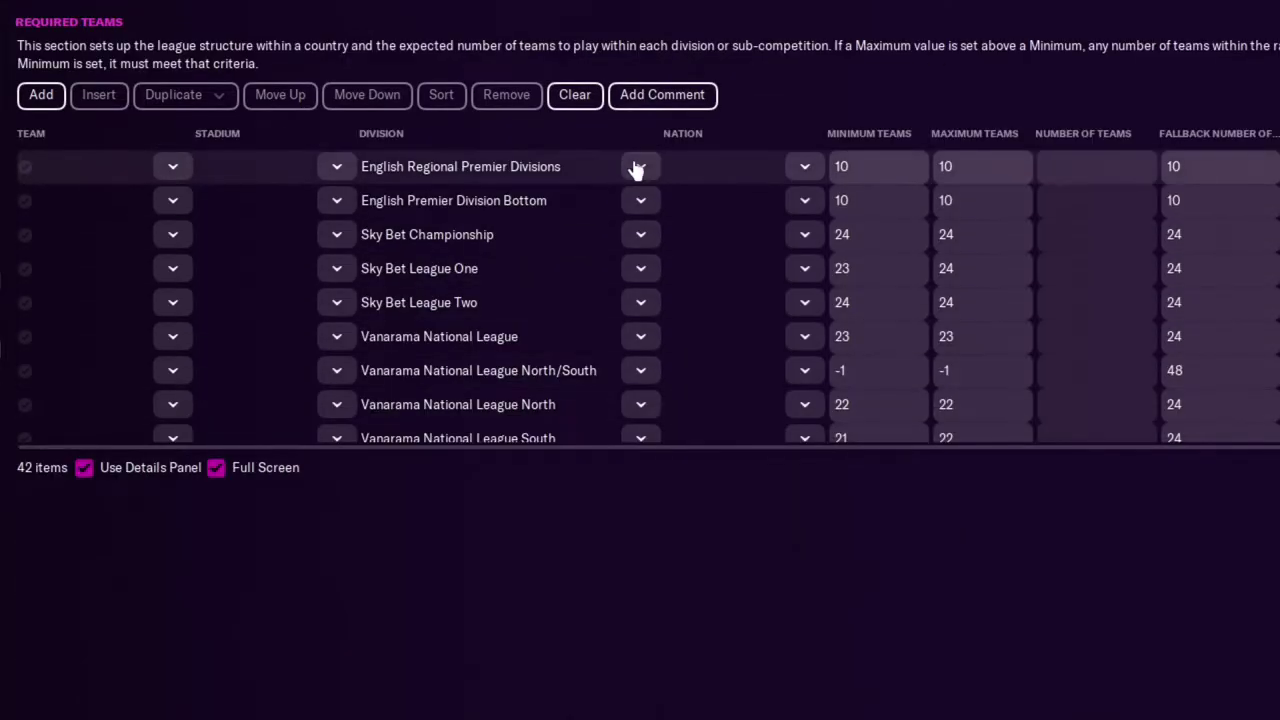
- Set English Premier Division Top as the division of the first required-teams row and the competition of the second start date
{"action": "left_click", "coordinate": [638, 170]}
{"action": "left_click", "coordinate": [749, 257]}
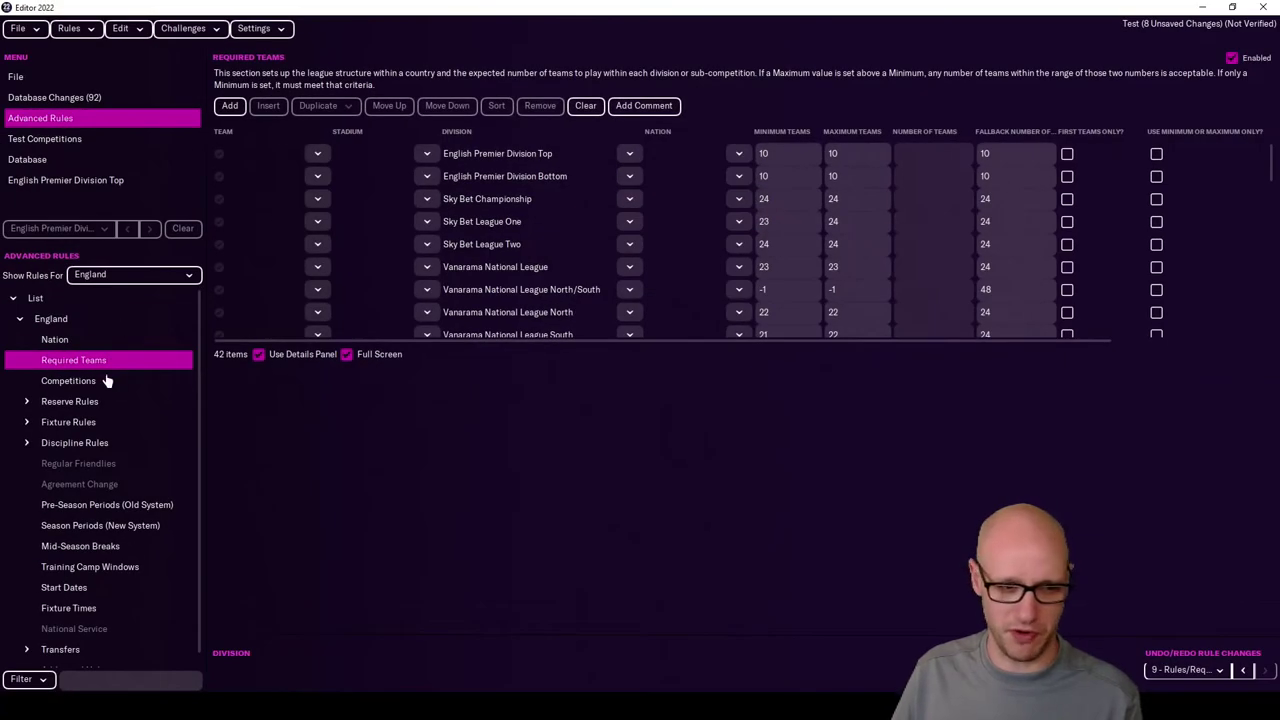
{"action": "left_click", "coordinate": [107, 380]}
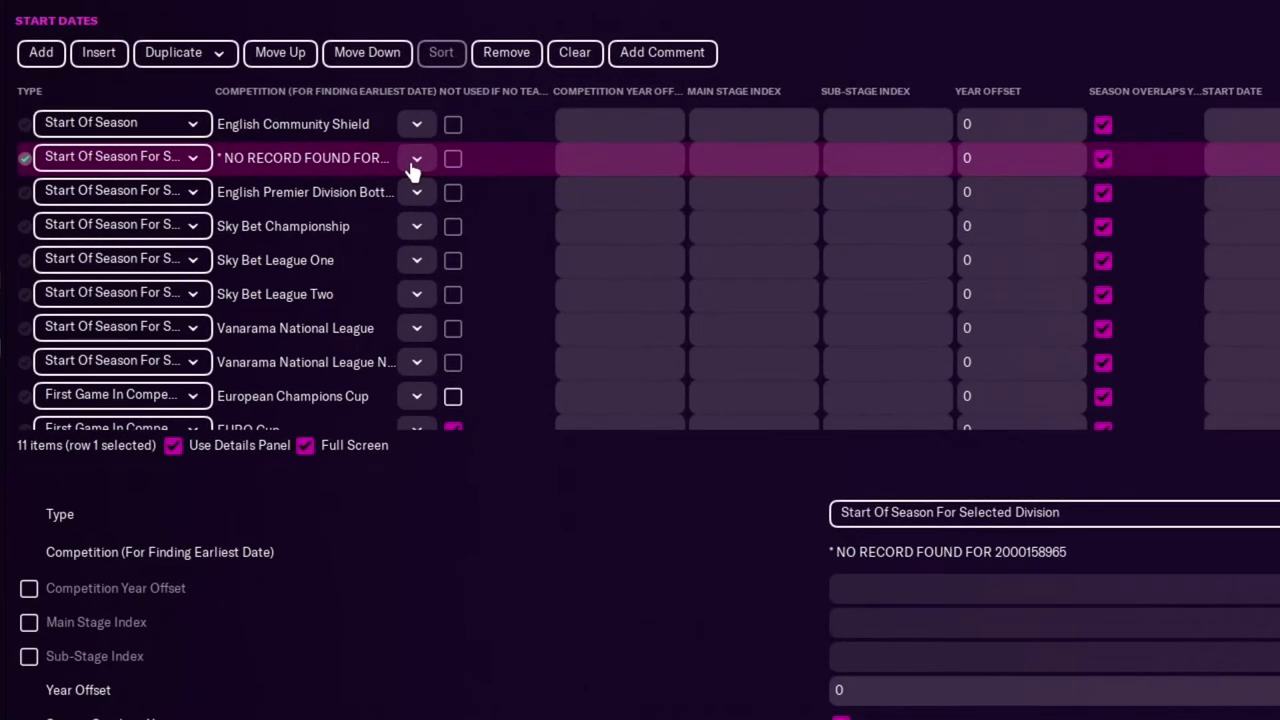
{"action": "left_click", "coordinate": [415, 160]}
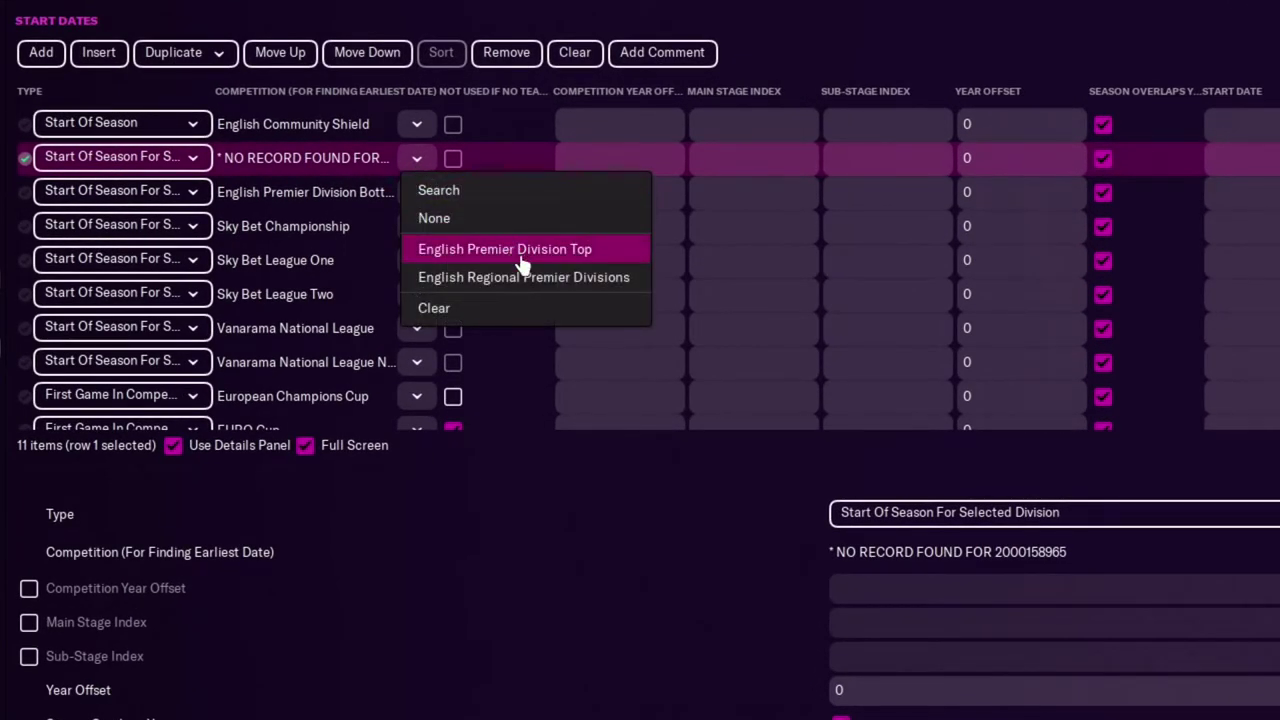
{"action": "key", "text": "Return"}
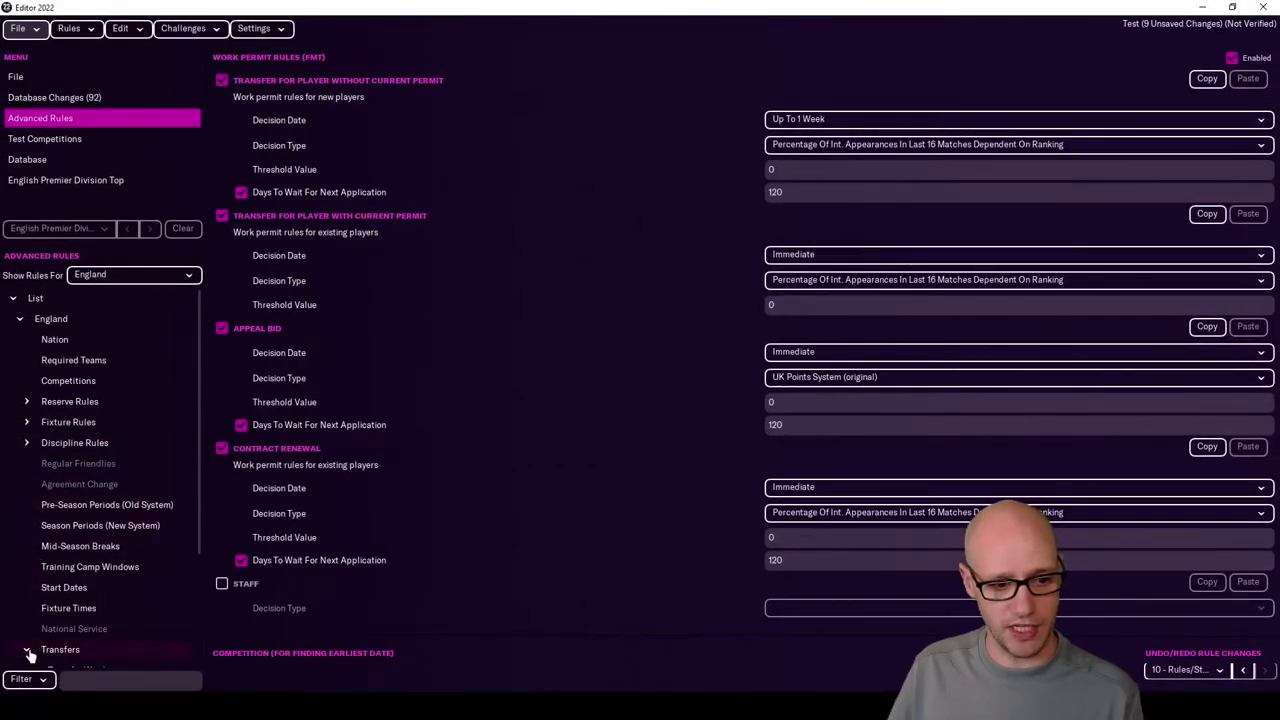
- Show the rules for English Premier Division Top and review its requirements and general settings
{"action": "left_click", "coordinate": [40, 650]}
{"action": "left_click", "coordinate": [95, 282]}
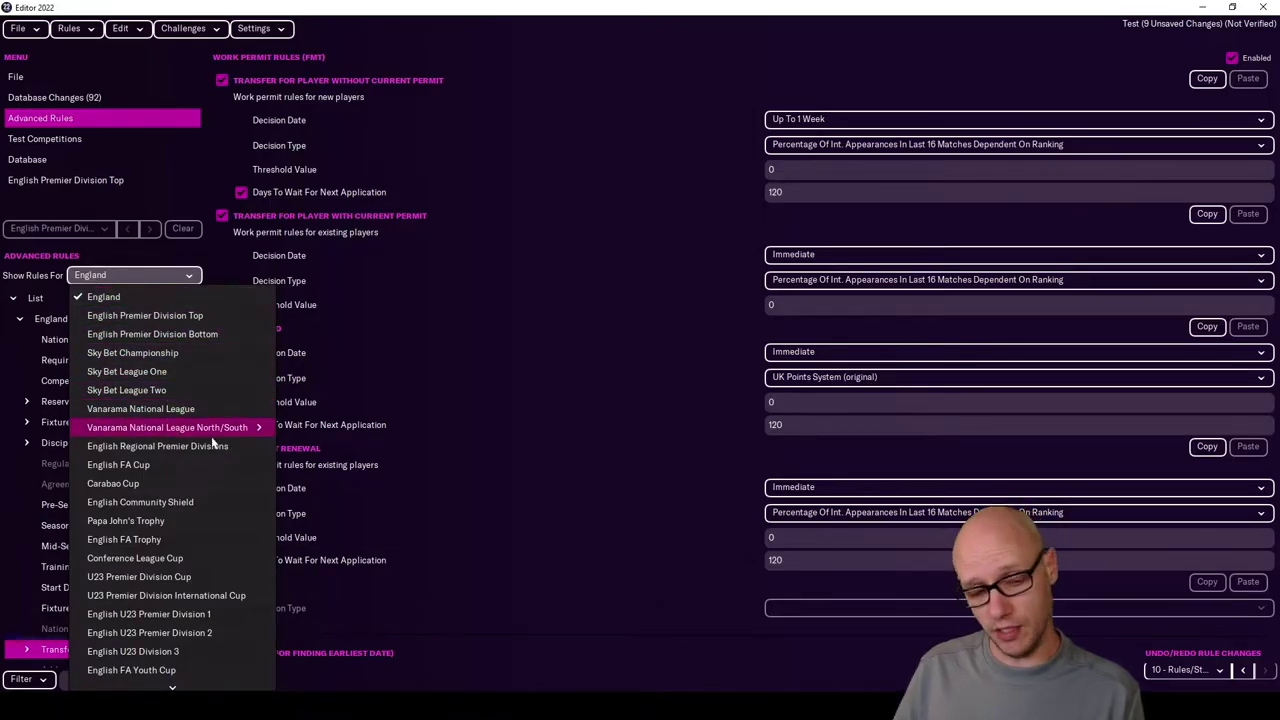
{"action": "left_click", "coordinate": [216, 318]}
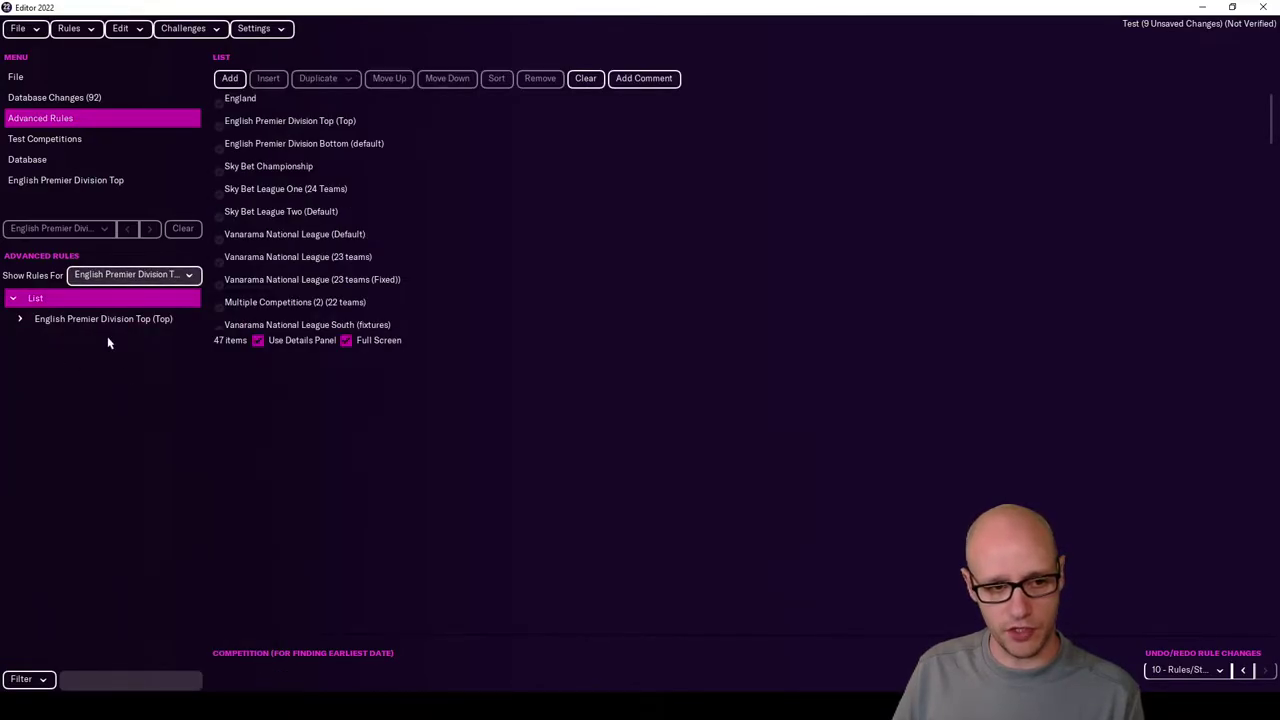
{"action": "left_click", "coordinate": [19, 320]}
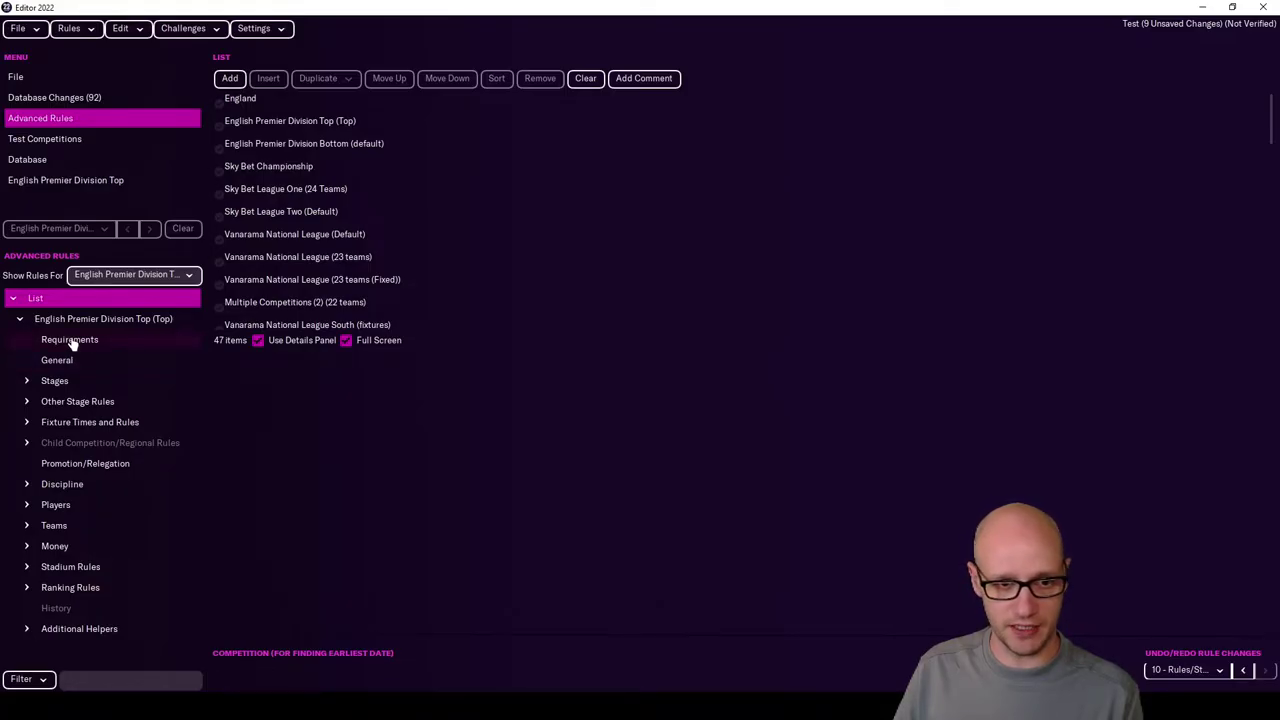
{"action": "left_click", "coordinate": [70, 340]}
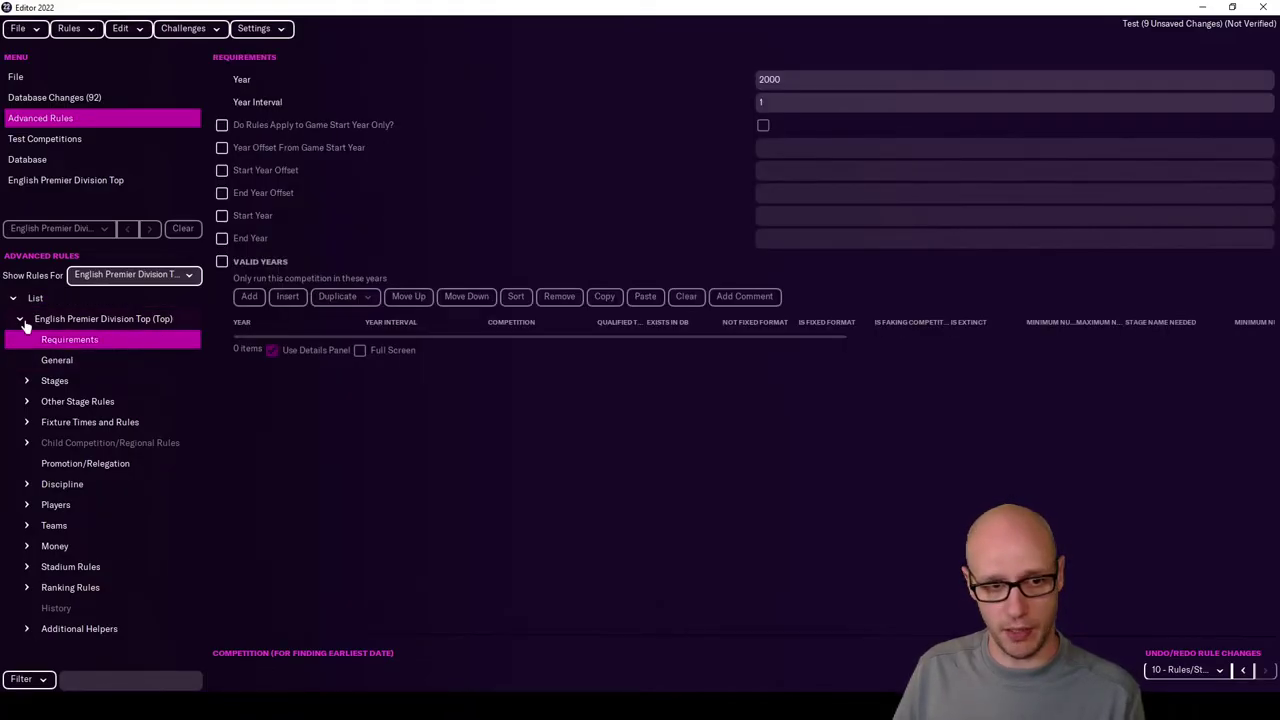
{"action": "left_click", "coordinate": [60, 360]}
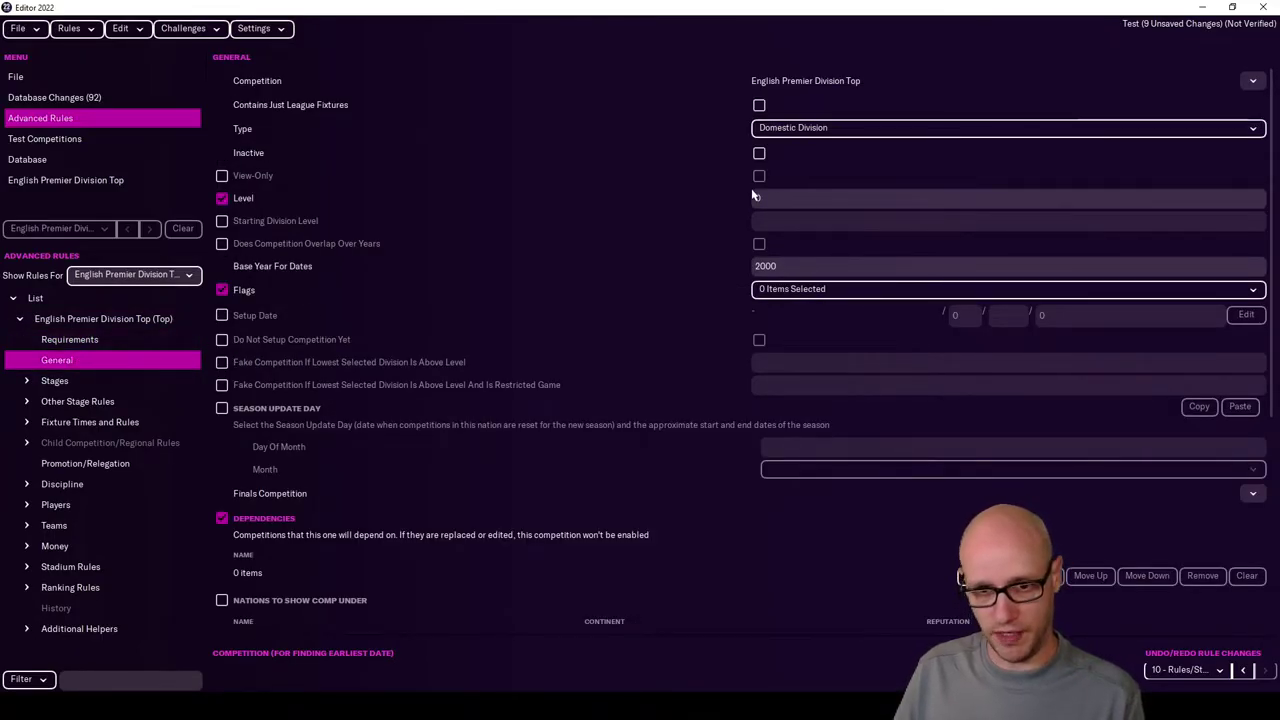
- Expand the competition's stages and check the general settings of Stage 0
{"action": "left_click", "coordinate": [54, 380]}
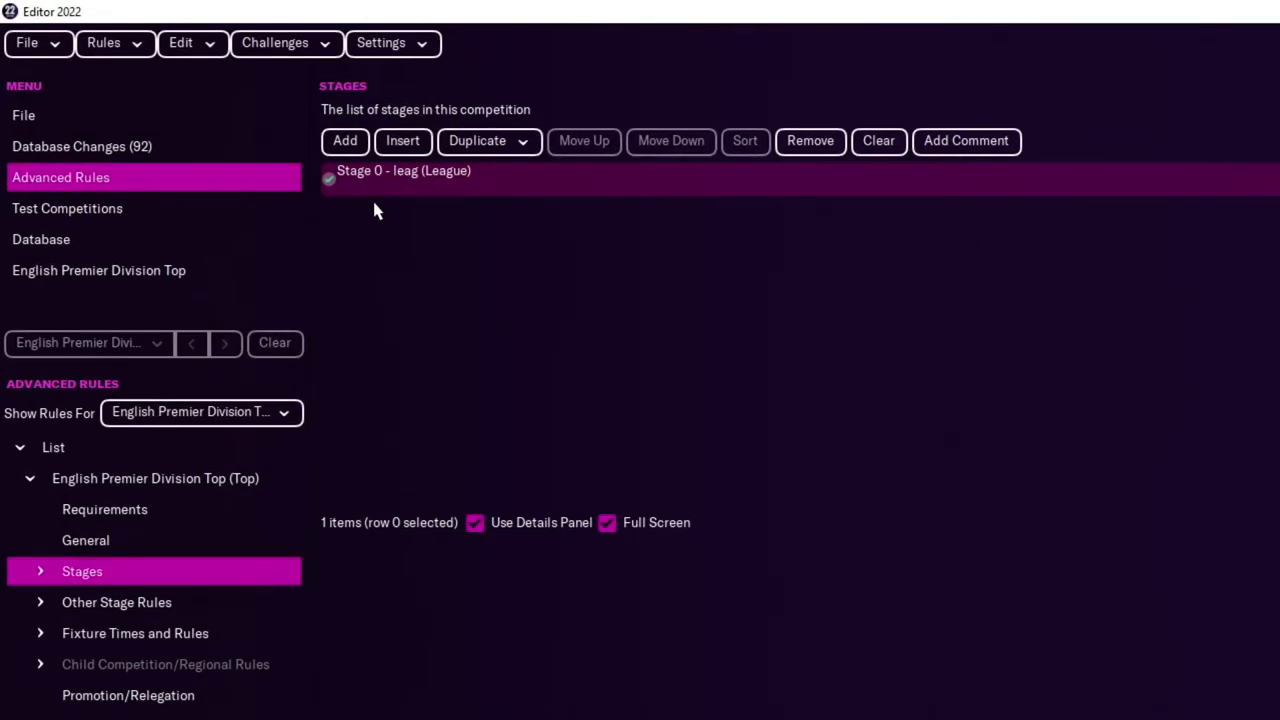
{"action": "left_click", "coordinate": [40, 574]}
{"action": "left_click", "coordinate": [50, 602]}
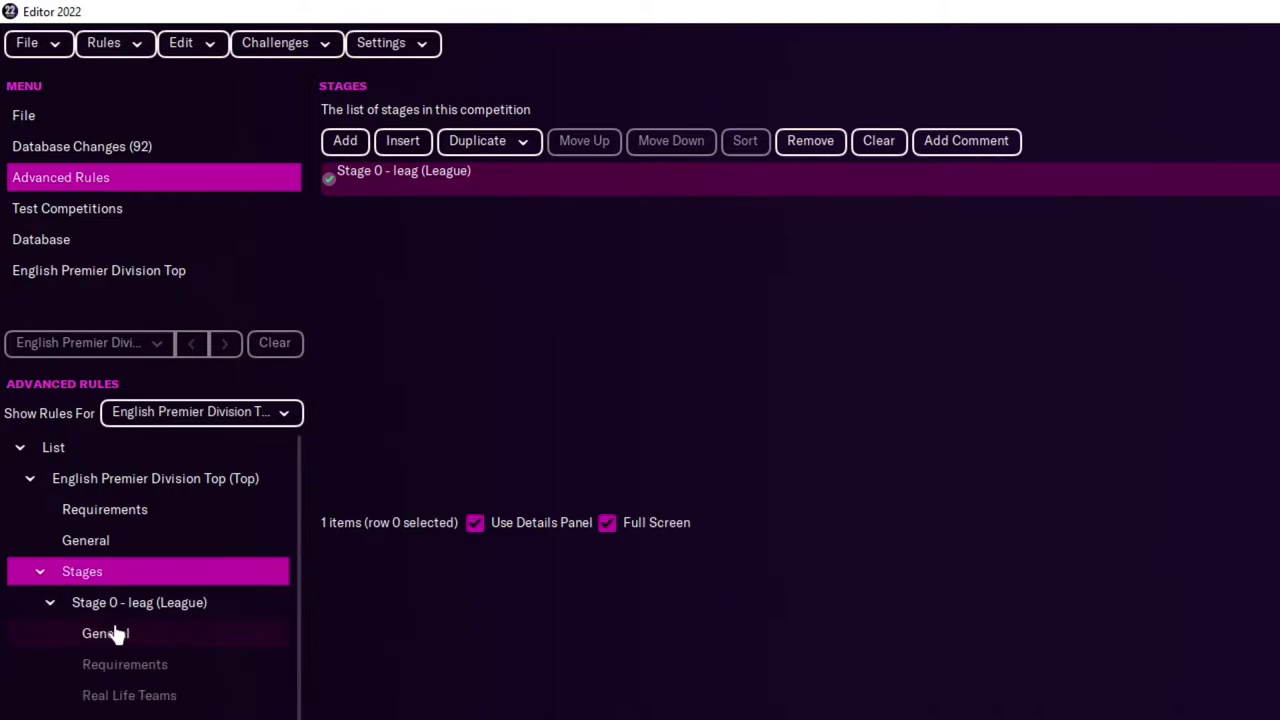
{"action": "left_click", "coordinate": [114, 634]}
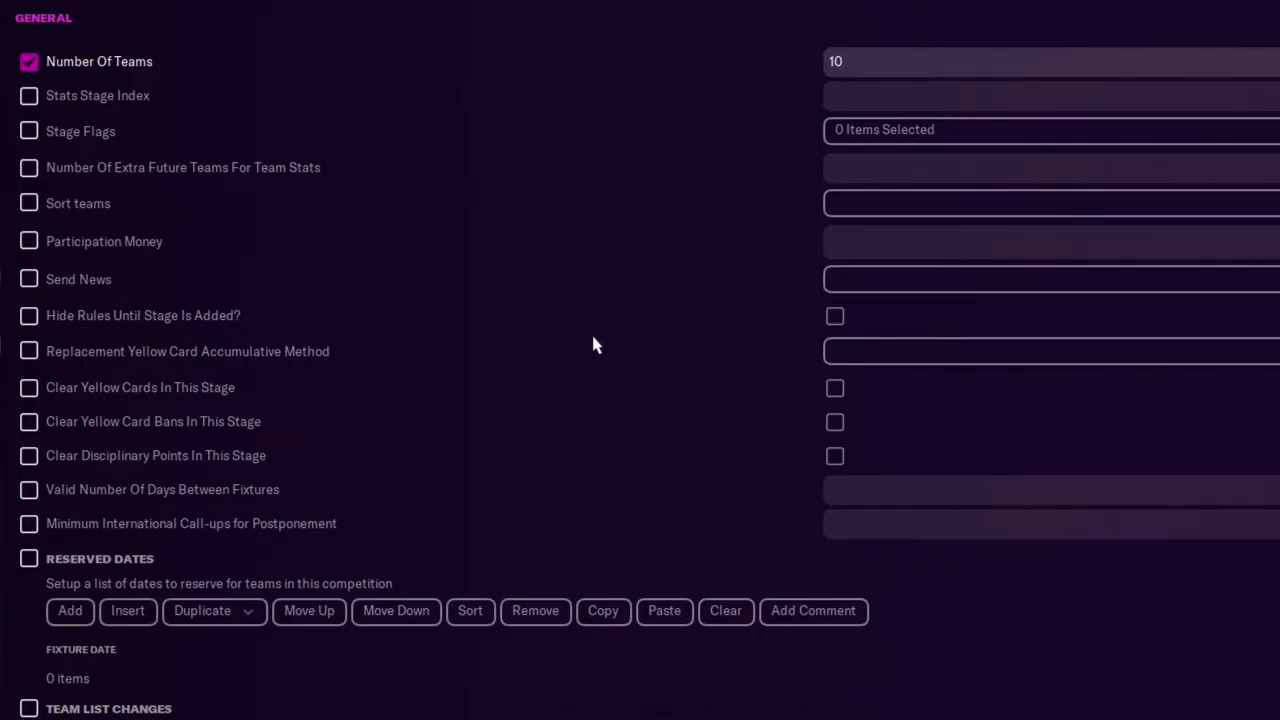
- Set the competition of Stage 0's Get All Teams From Division rule to English Premier Division Top
{"action": "scroll", "coordinate": [570, 500], "scroll_direction": "down", "scroll_amount": 5}
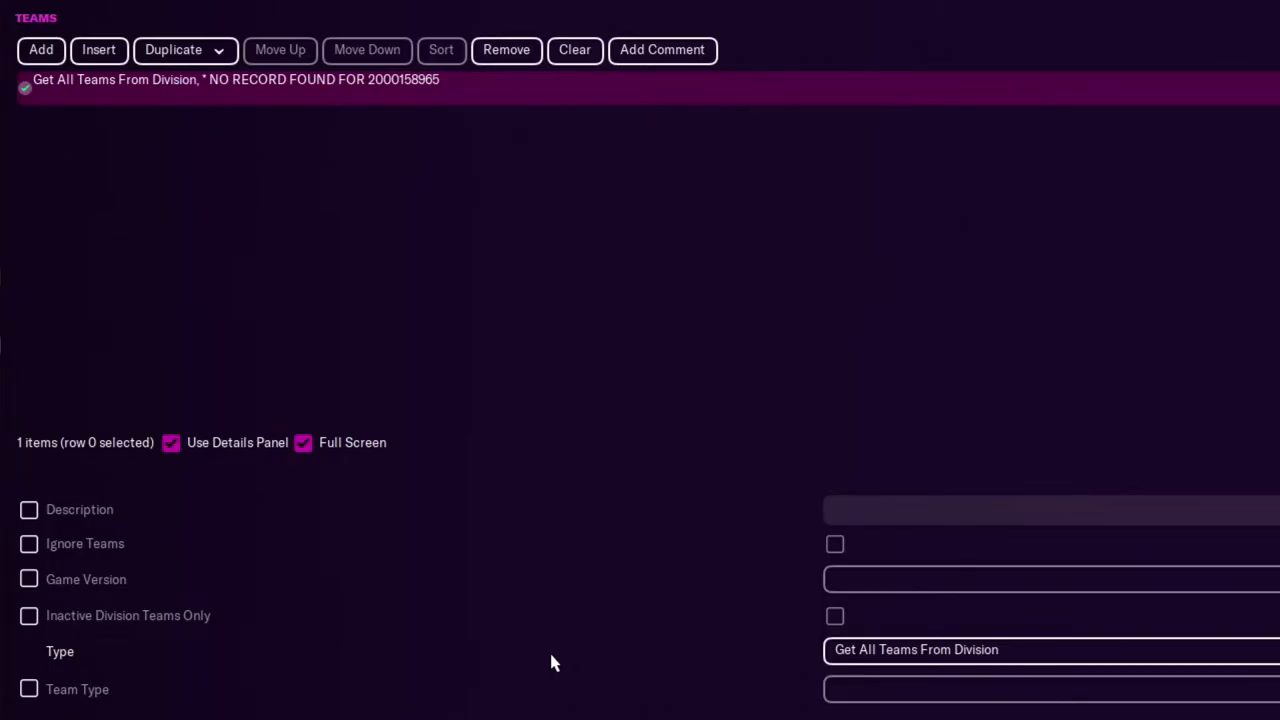
{"action": "scroll", "coordinate": [551, 657], "scroll_direction": "down", "scroll_amount": 1}
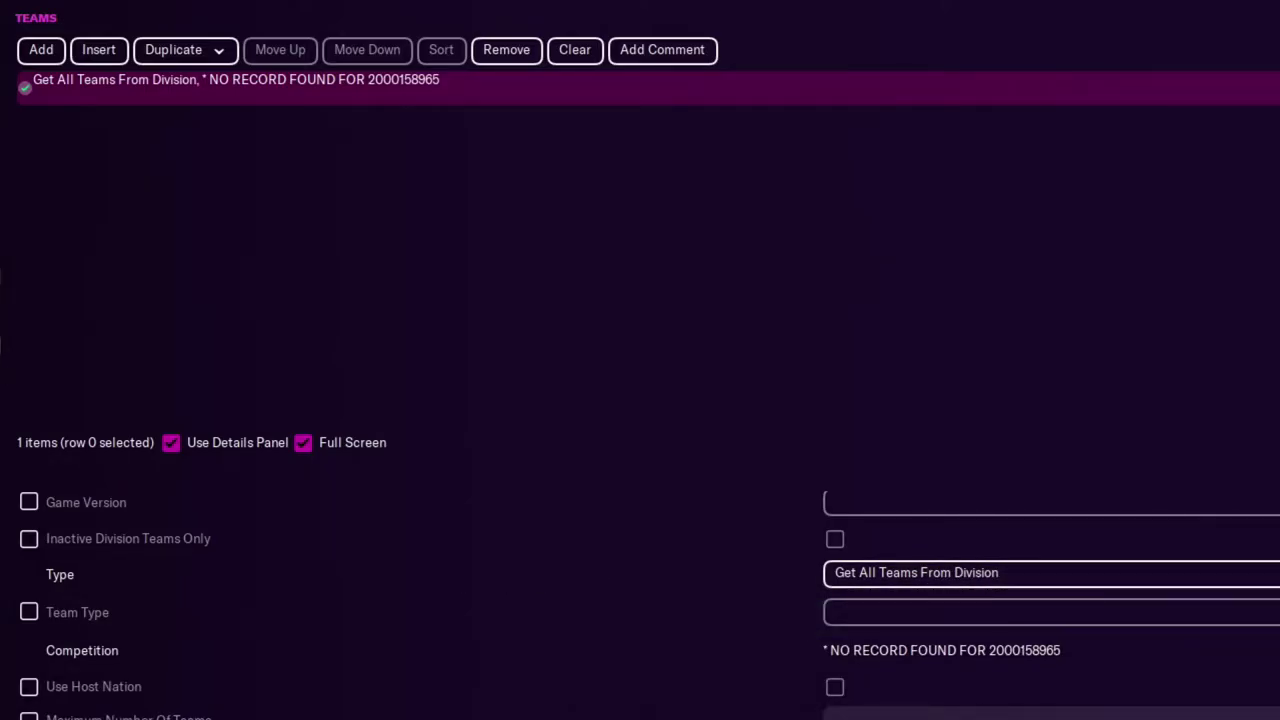
{"action": "scroll", "coordinate": [546, 651], "scroll_direction": "down", "scroll_amount": 2}
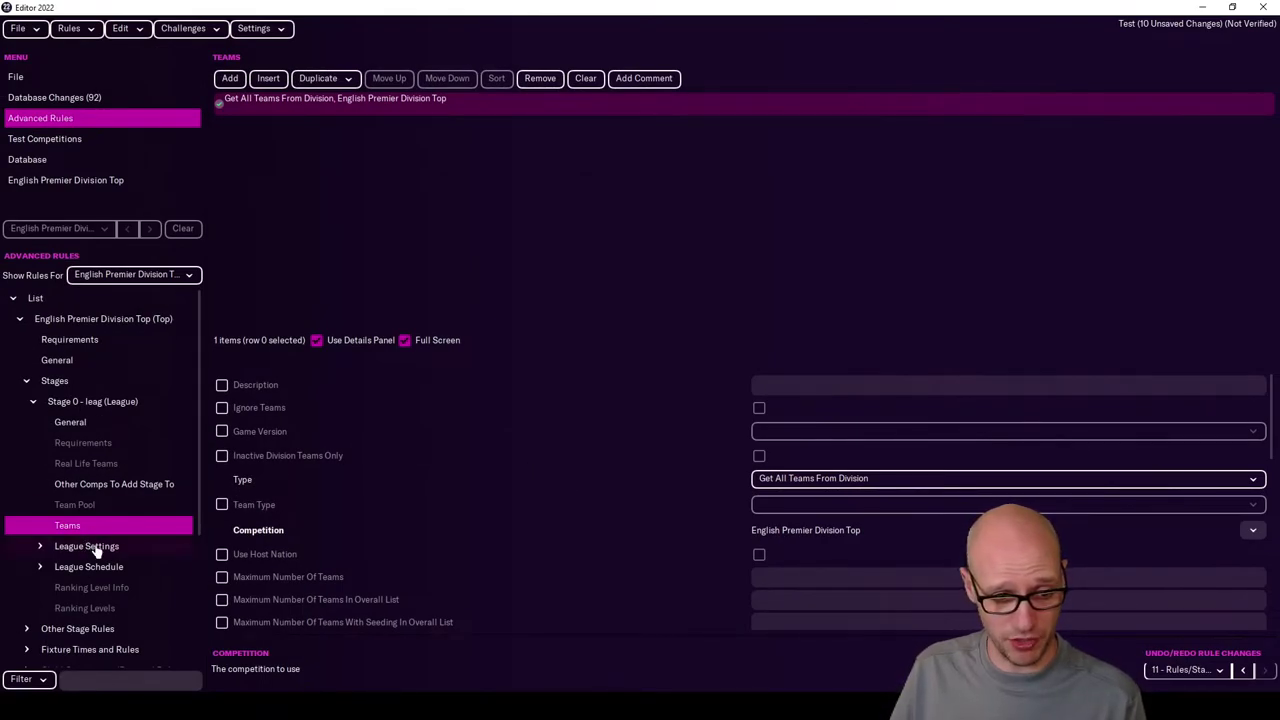
- Examine Stage 0's league settings, including the rounds, sorting rules, points, fixture order, substitution and match rules
{"action": "left_click", "coordinate": [86, 547]}
{"action": "left_click", "coordinate": [40, 546]}
{"action": "left_click", "coordinate": [101, 569]}
{"action": "left_click", "coordinate": [110, 546]}
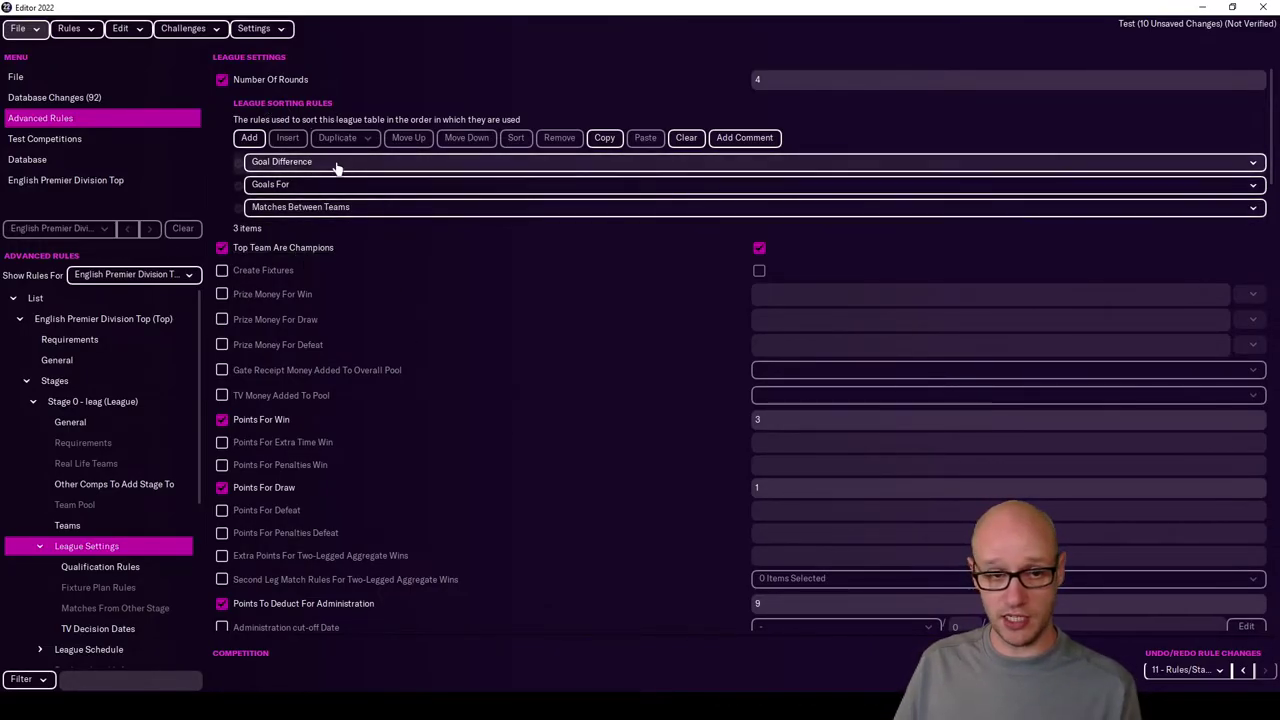
{"action": "scroll", "coordinate": [539, 371], "scroll_direction": "down", "scroll_amount": 2}
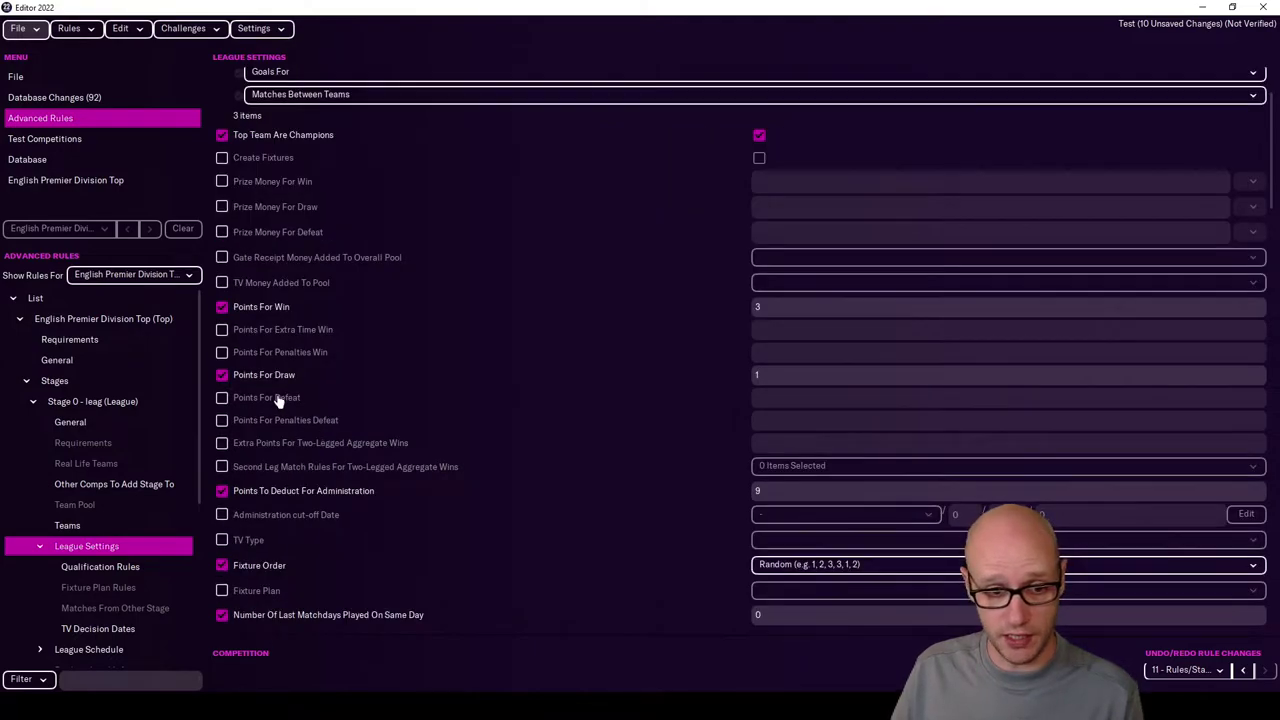
{"action": "scroll", "coordinate": [383, 465], "scroll_direction": "down", "scroll_amount": 2}
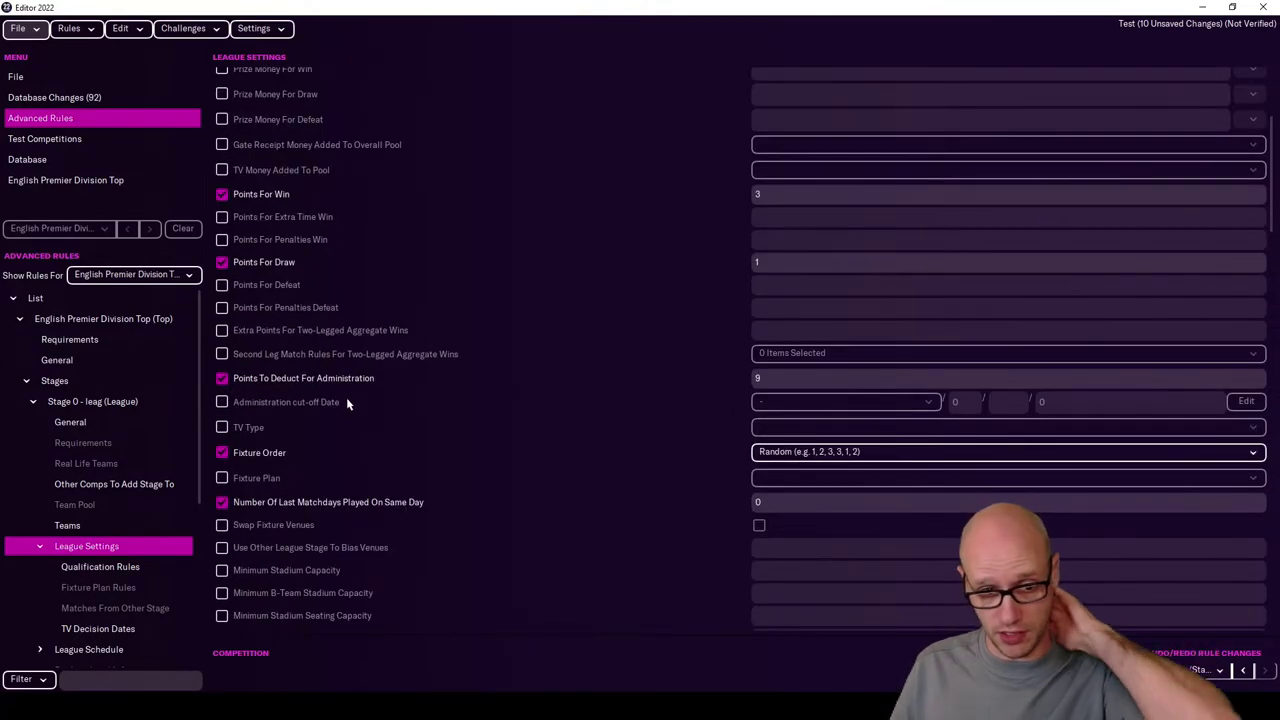
{"action": "scroll", "coordinate": [367, 412], "scroll_direction": "down", "scroll_amount": 2}
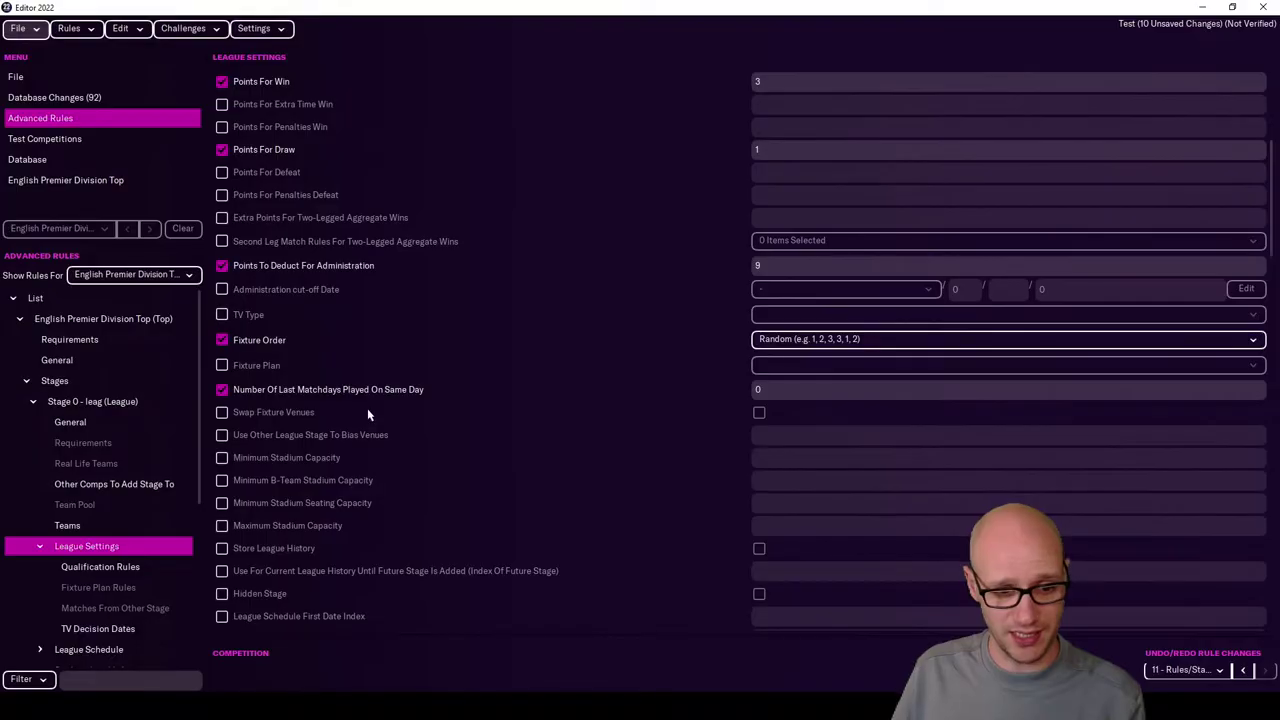
{"action": "scroll", "coordinate": [367, 410], "scroll_direction": "up", "scroll_amount": 2}
{"action": "scroll", "coordinate": [367, 410], "scroll_direction": "down", "scroll_amount": 5}
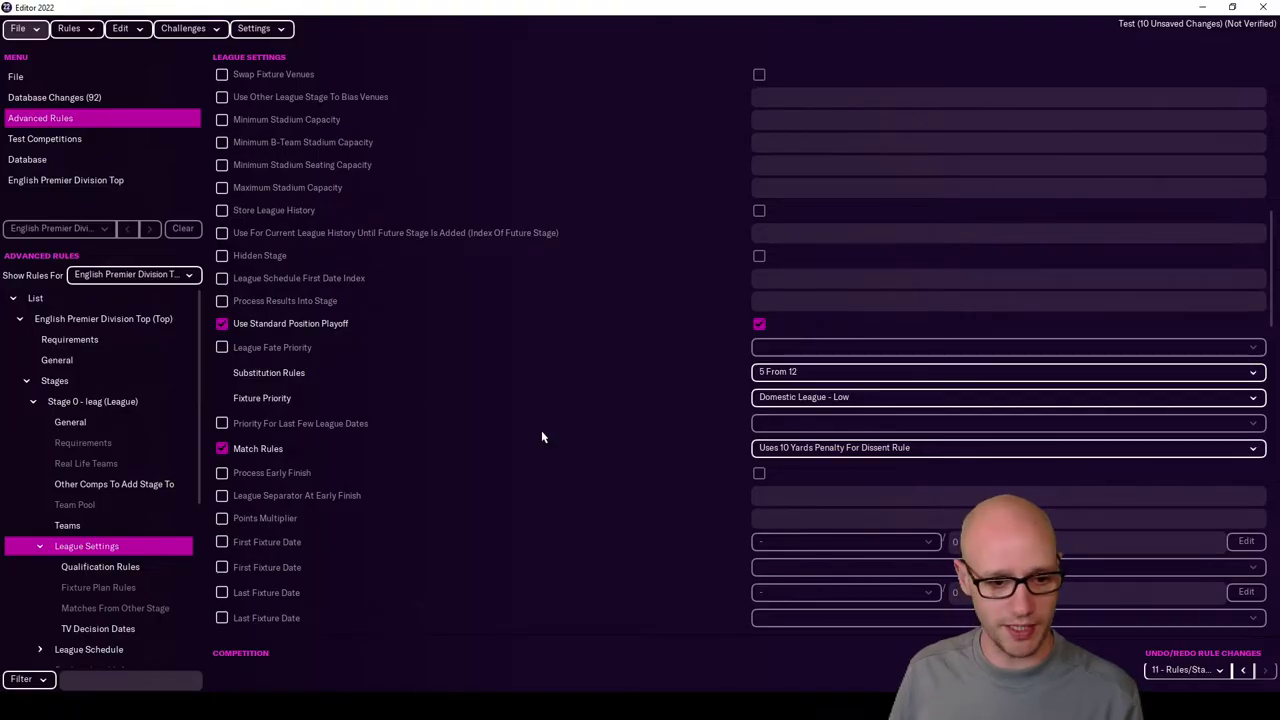
{"action": "scroll", "coordinate": [531, 466], "scroll_direction": "down", "scroll_amount": 2}
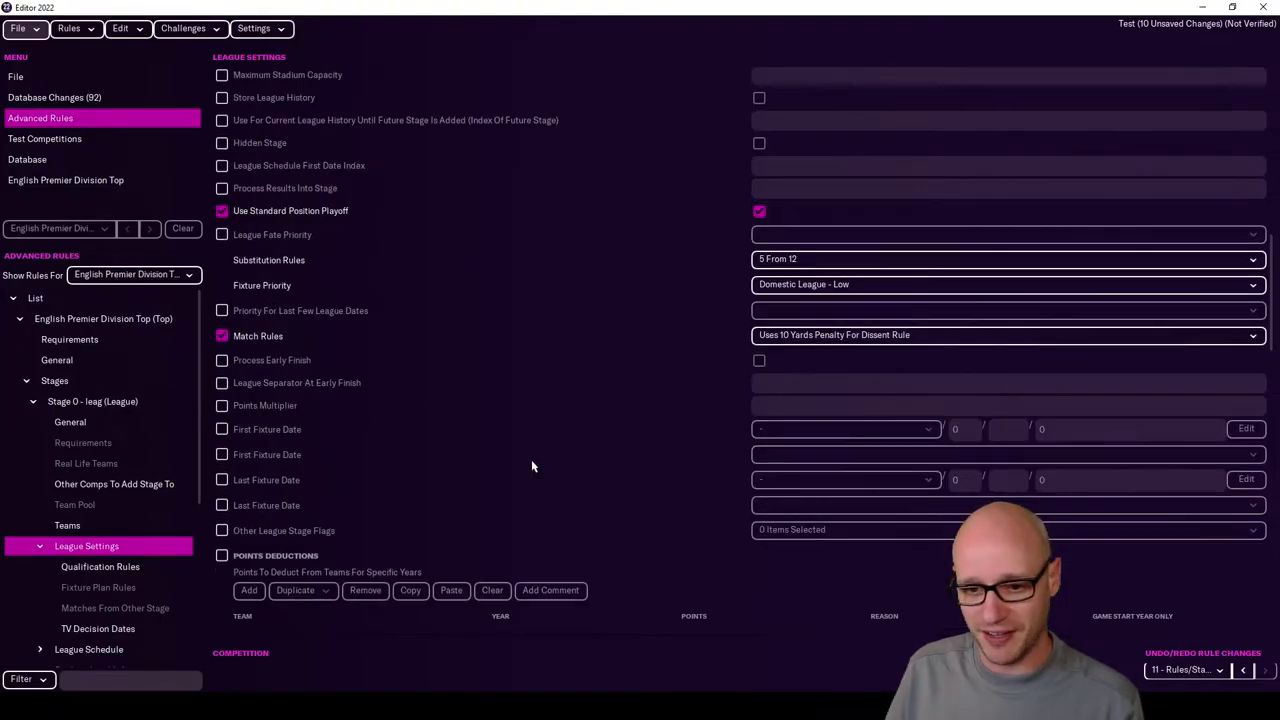
- Open the Promotion/Relegation rules of English Premier Division Top
{"action": "left_click", "coordinate": [128, 494]}
{"action": "scroll", "coordinate": [415, 451], "scroll_direction": "up", "scroll_amount": 2}
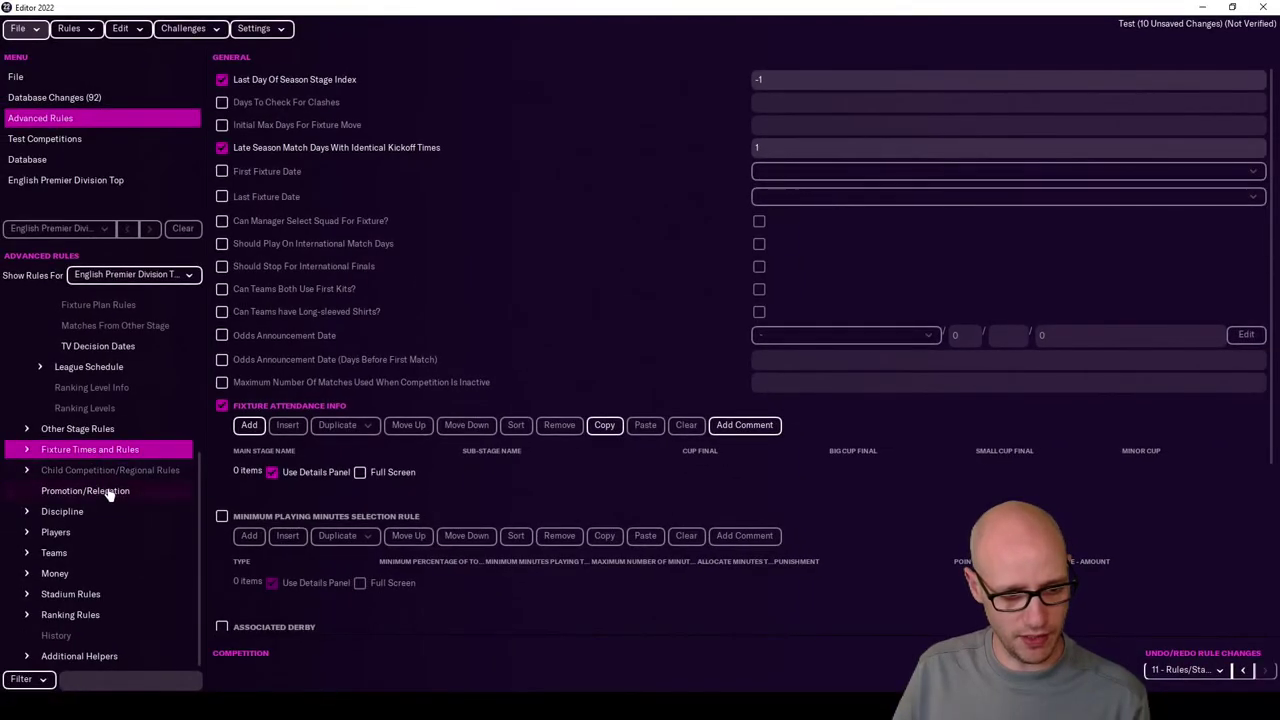
{"action": "left_click", "coordinate": [107, 491]}
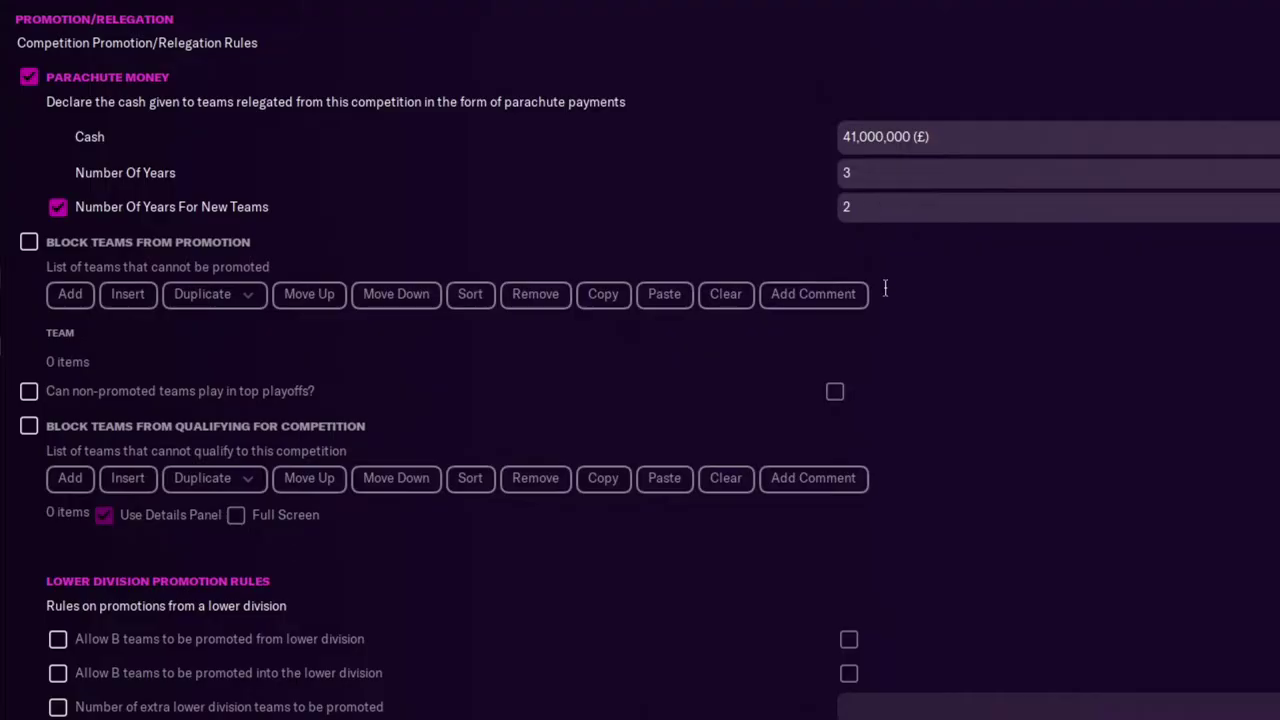
- Examine the Teams, Money and Additional Helpers rules of English Premier Division Top, including final ranking, match TV and initial TV money
{"action": "left_click", "coordinate": [54, 552]}
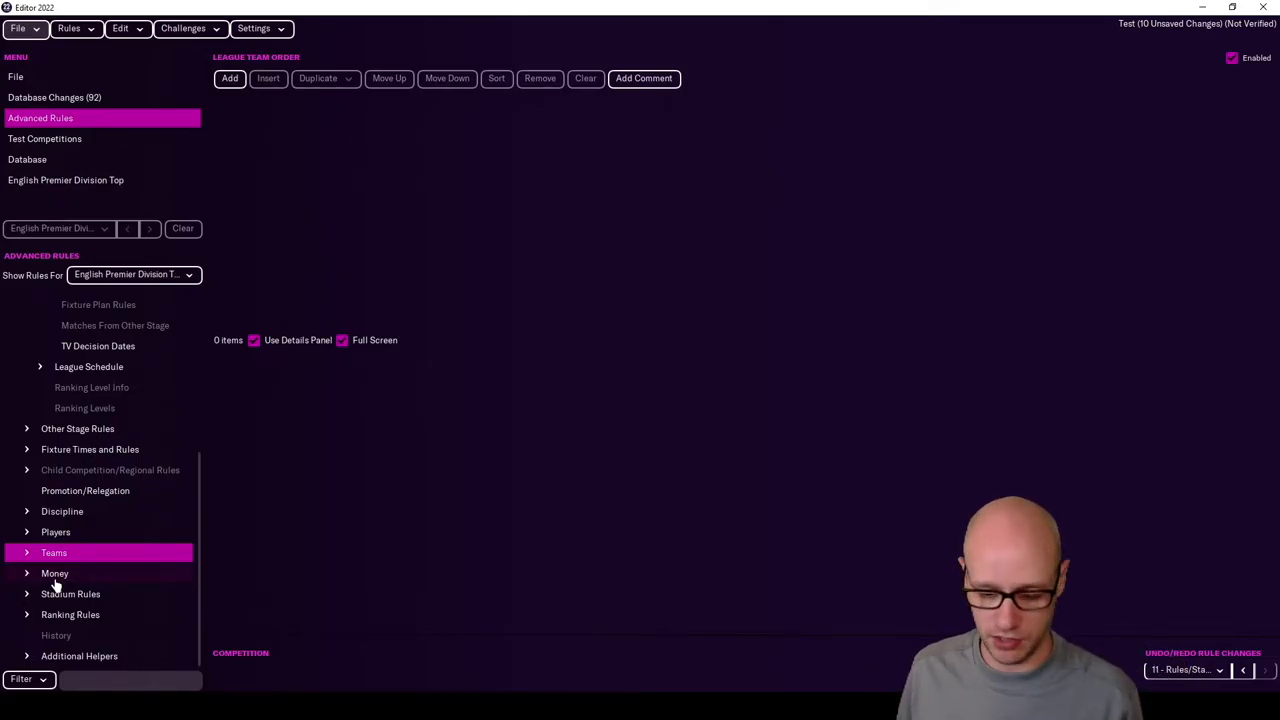
{"action": "left_click", "coordinate": [55, 576]}
{"action": "left_click", "coordinate": [117, 486]}
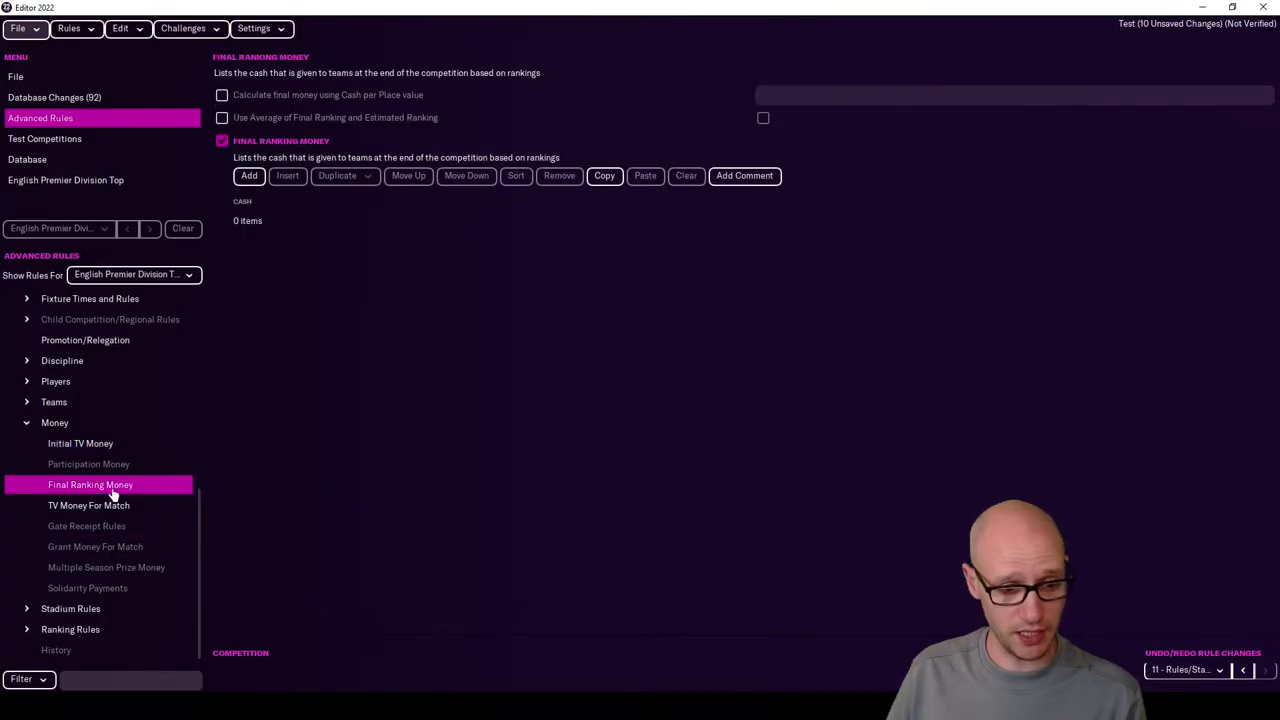
{"action": "left_click", "coordinate": [113, 507]}
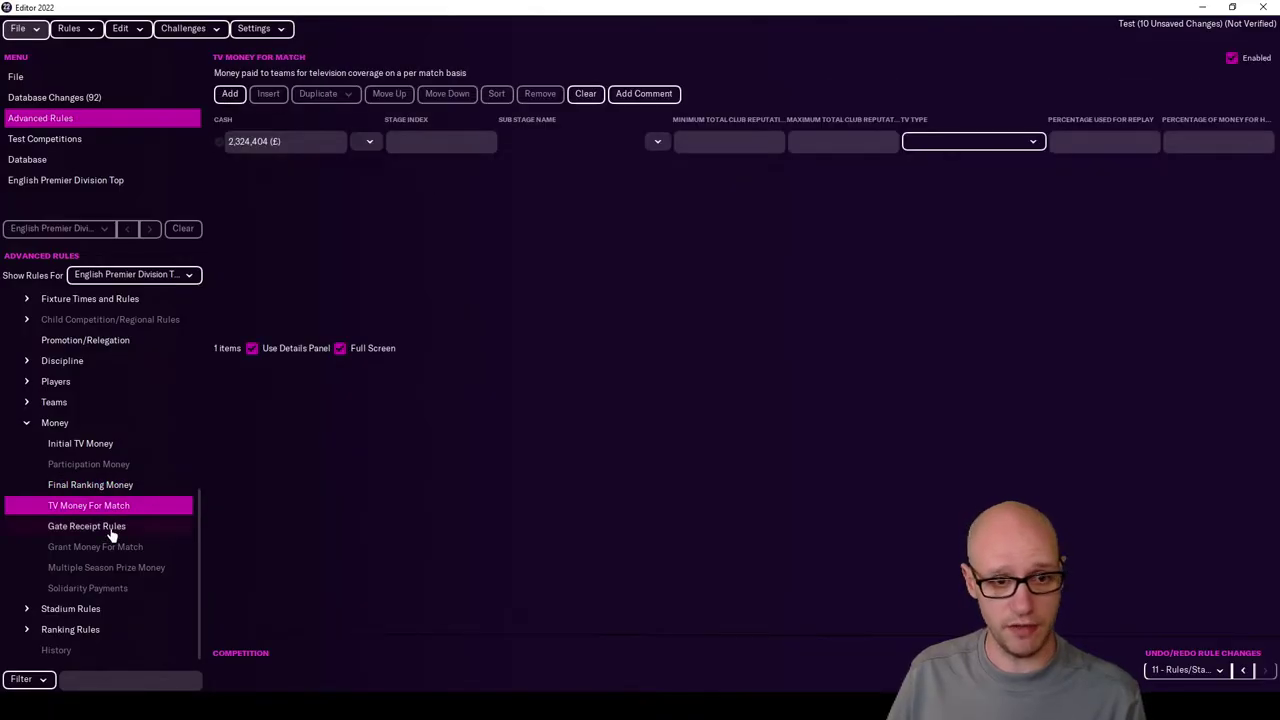
{"action": "left_click", "coordinate": [100, 447]}
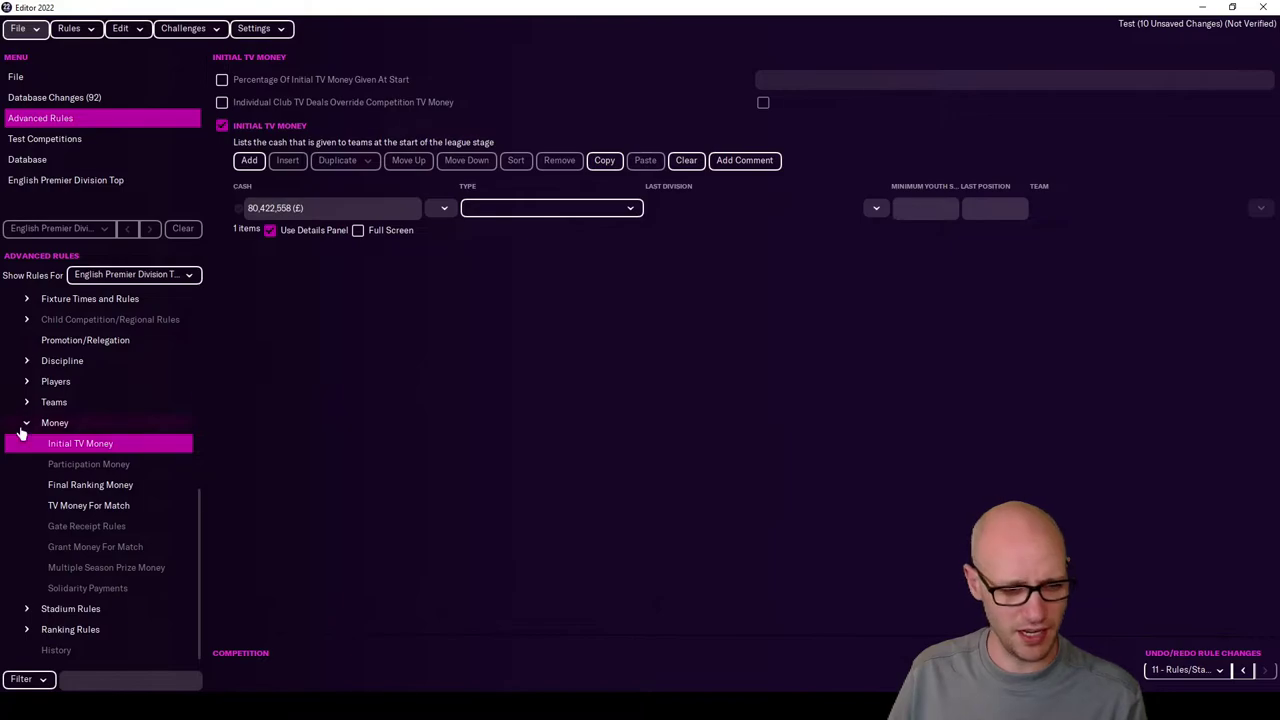
{"action": "left_click", "coordinate": [24, 428]}
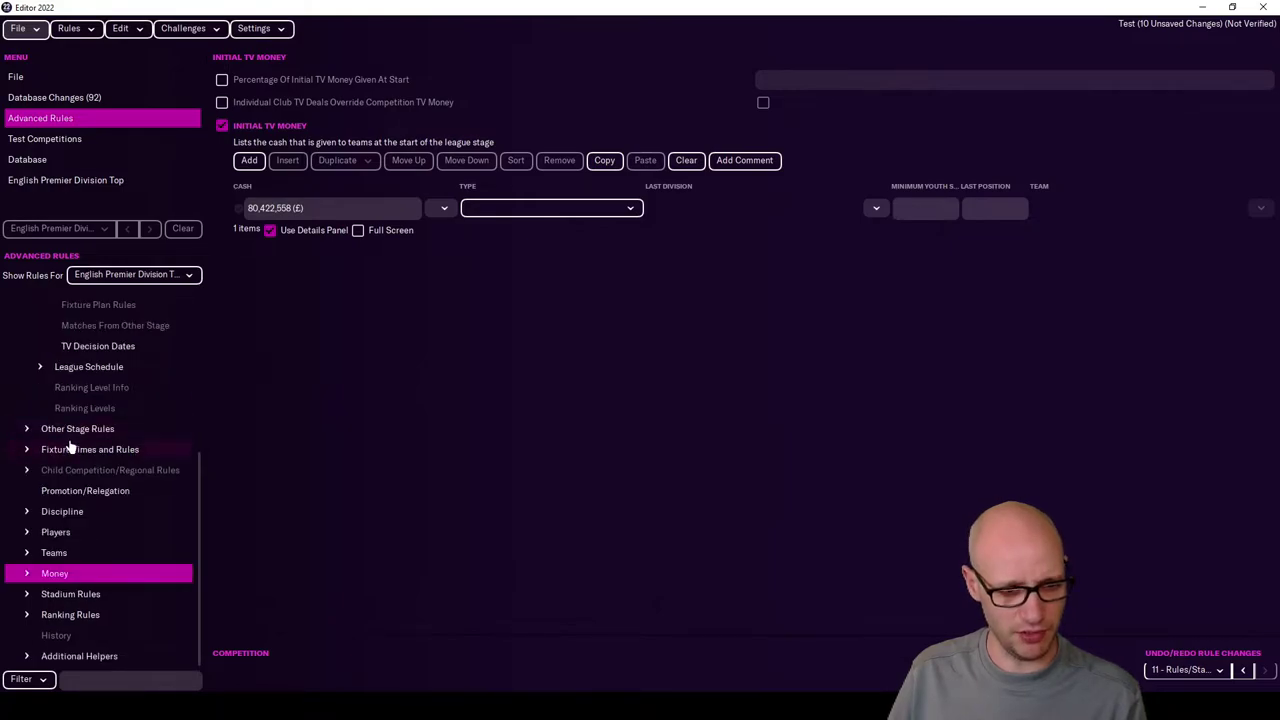
{"action": "left_click", "coordinate": [98, 604]}
{"action": "left_click", "coordinate": [28, 611]}
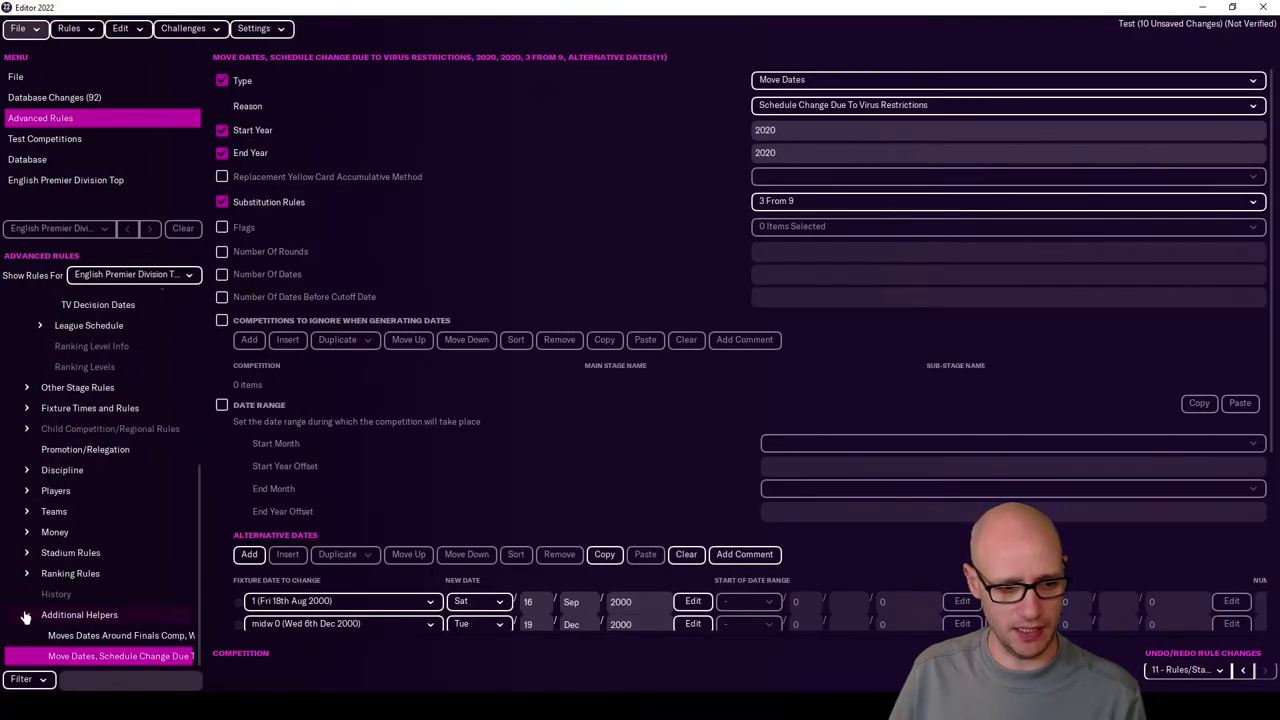
{"action": "left_click", "coordinate": [27, 613]}
{"action": "scroll", "coordinate": [55, 525], "scroll_direction": "up", "scroll_amount": 5}
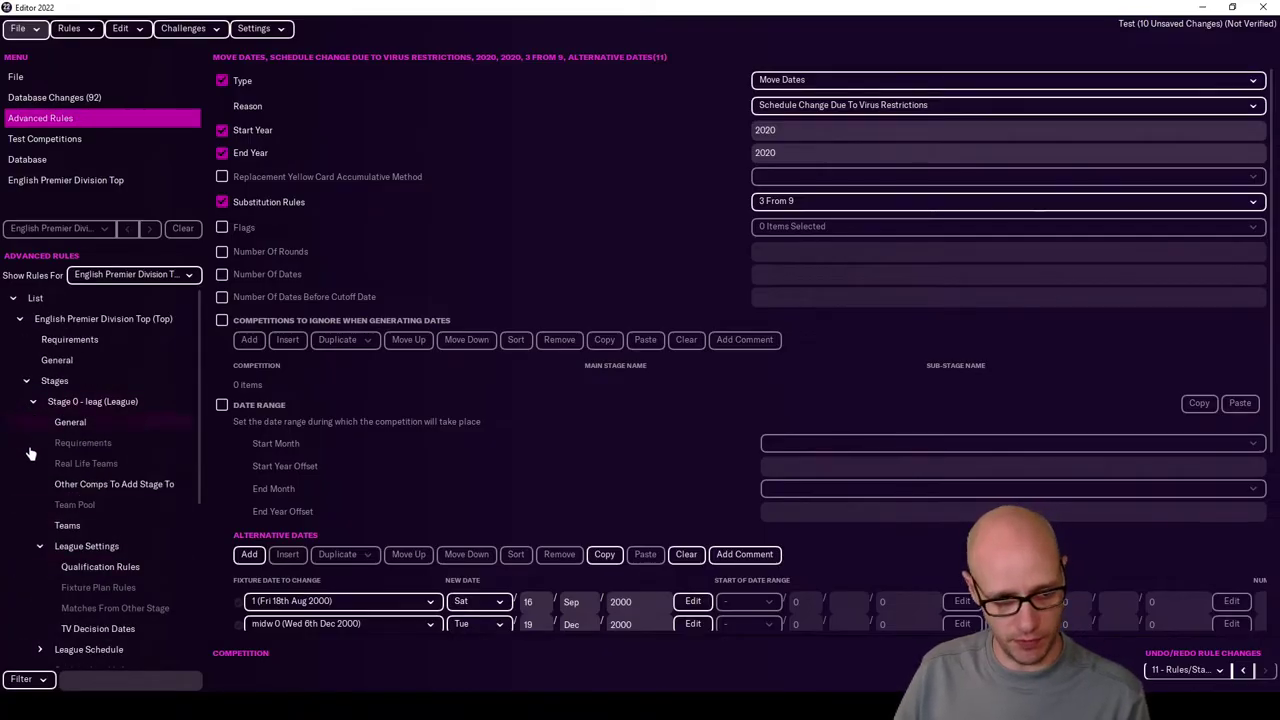
{"action": "left_click", "coordinate": [41, 547]}
{"action": "left_click", "coordinate": [26, 381]}
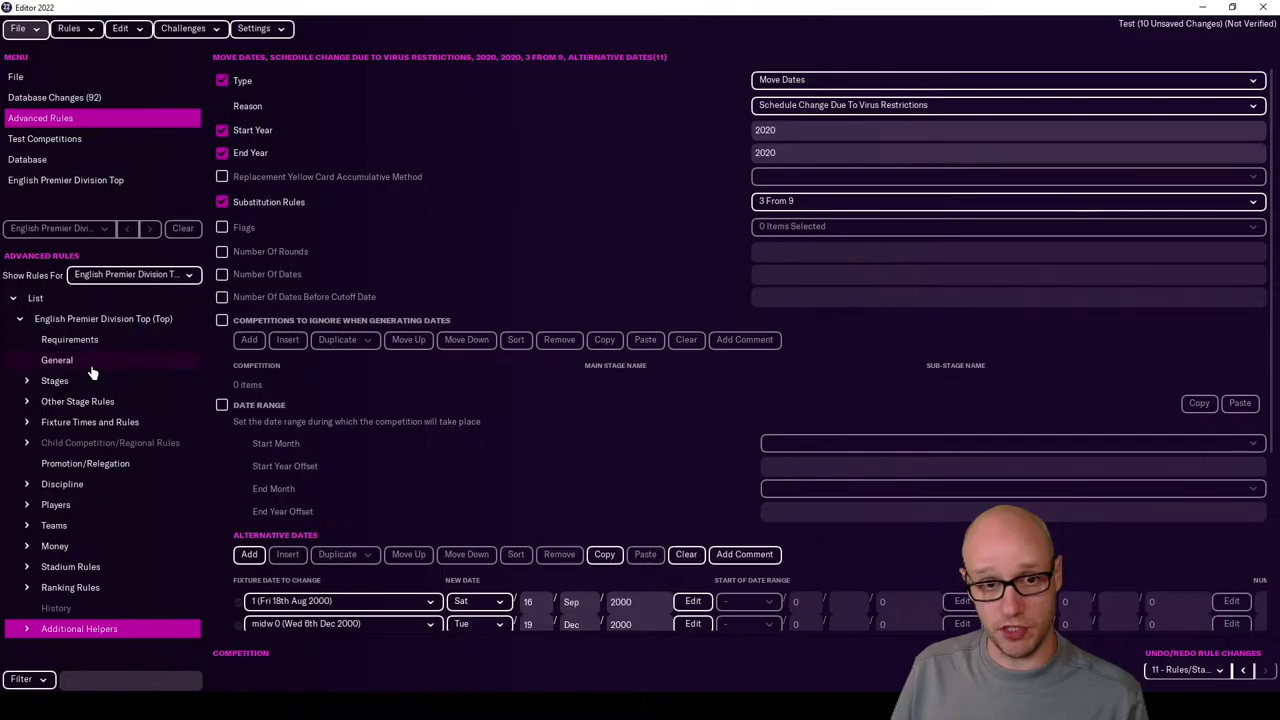
- Show the rules for English Premier Division Bottom and check the division level in its general settings
{"action": "left_click", "coordinate": [129, 286]}
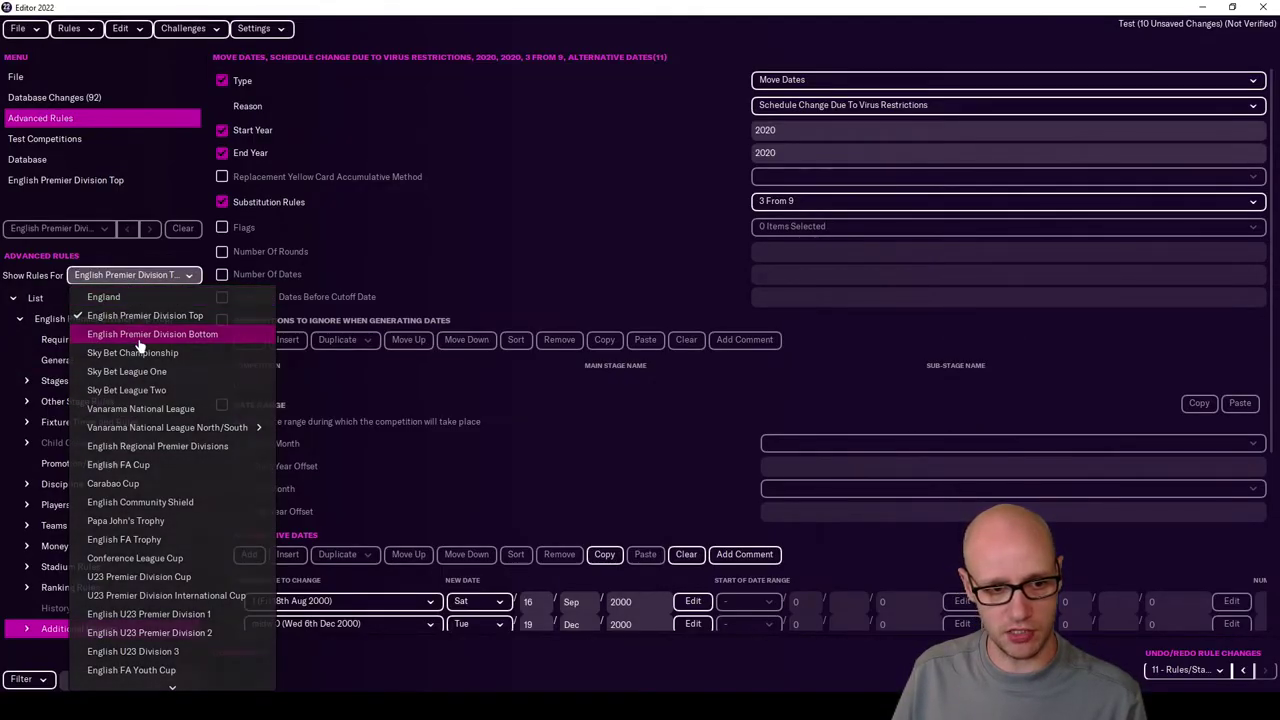
{"action": "left_click", "coordinate": [130, 333]}
{"action": "left_click", "coordinate": [35, 326]}
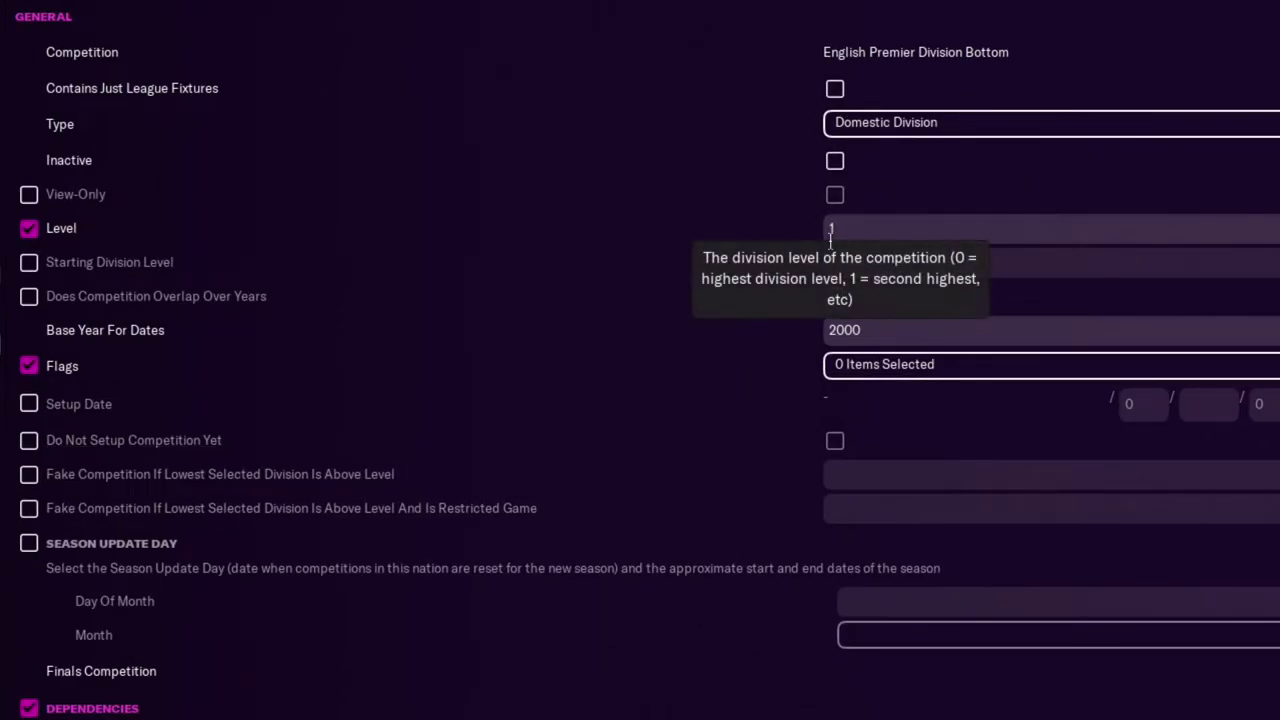
- Show the rules for English Community Shield and relink the missing competition records in Stage 0's winner and runner-up team rules
{"action": "left_click", "coordinate": [34, 283]}
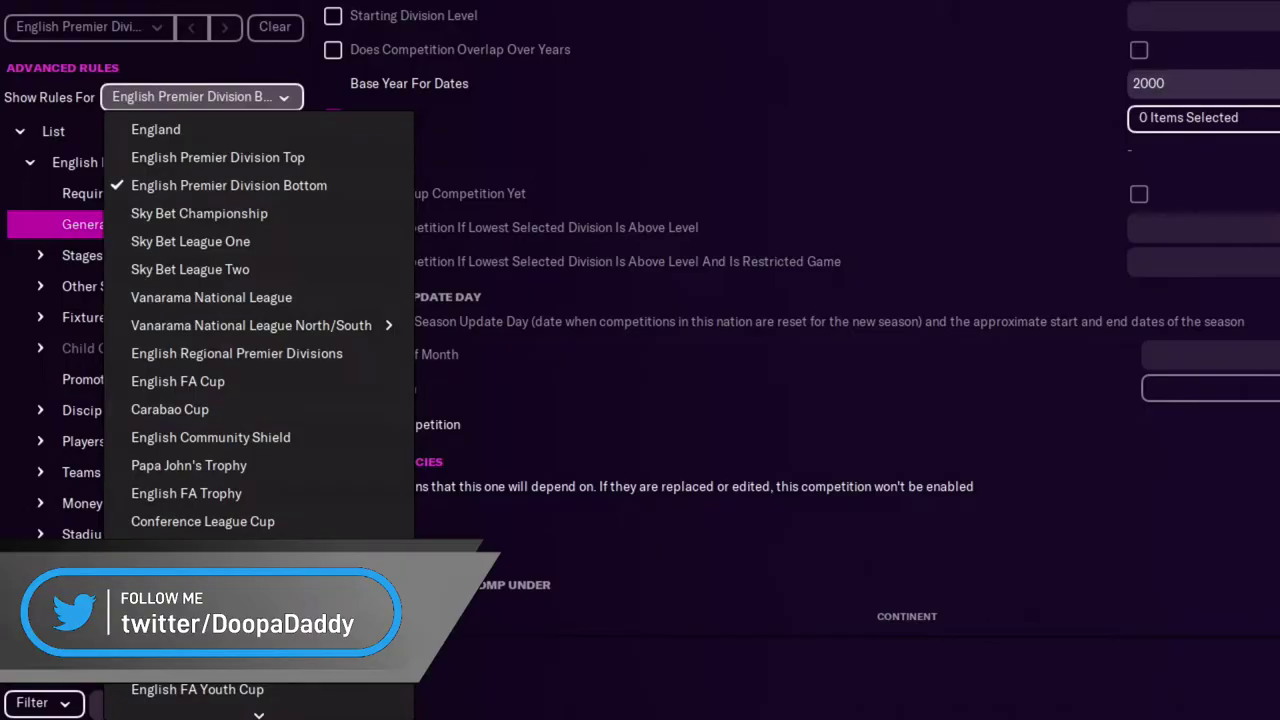
{"action": "key", "text": "Escape"}
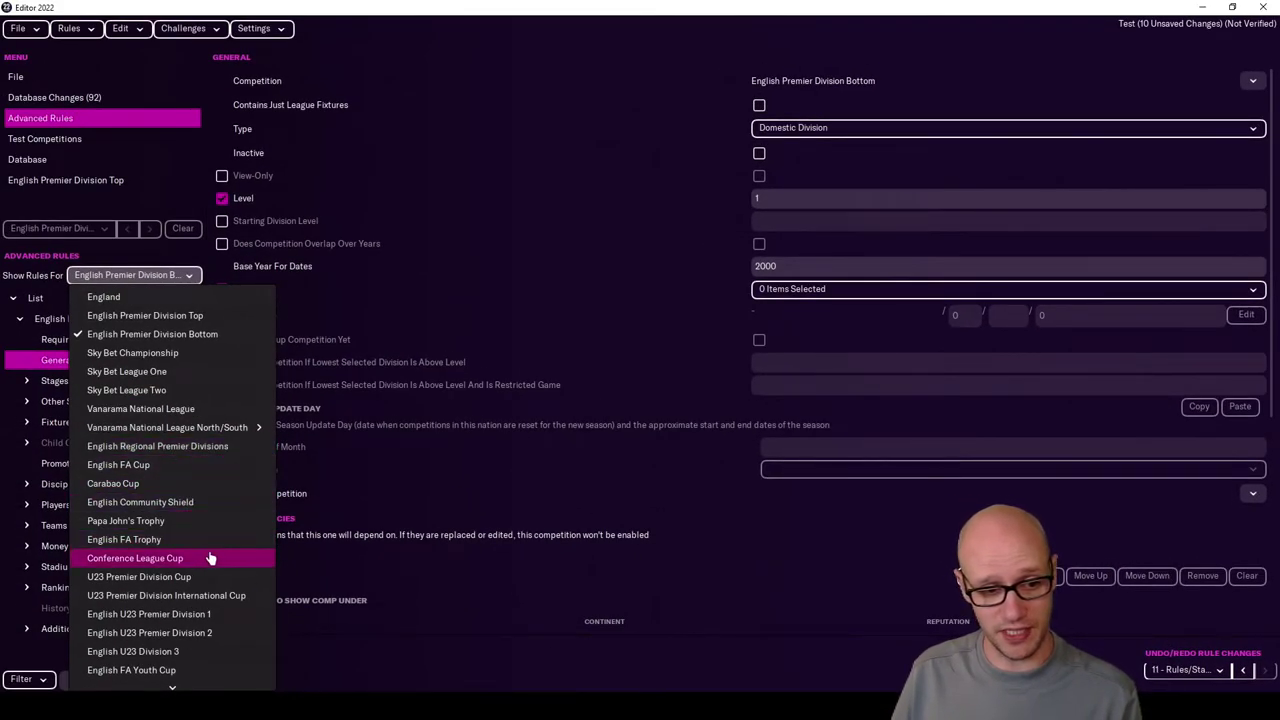
{"action": "key", "text": "Escape"}
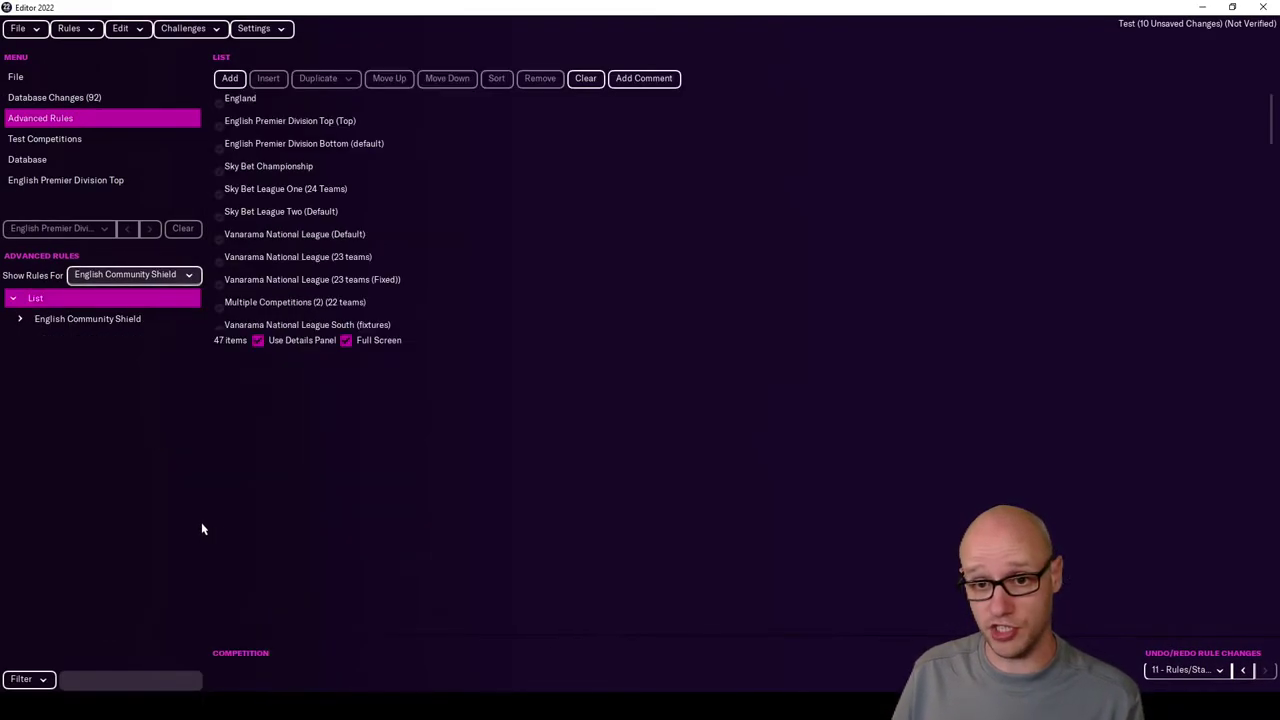
{"action": "left_click", "coordinate": [22, 324]}
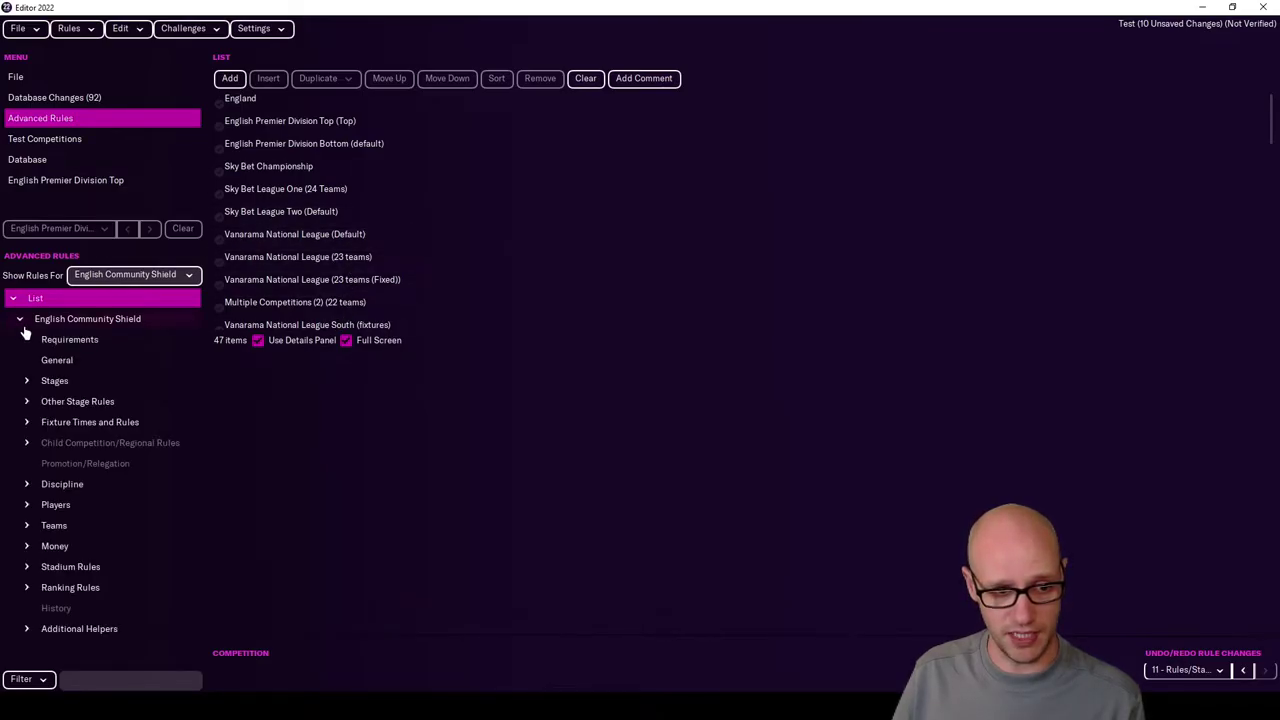
{"action": "left_click", "coordinate": [60, 340]}
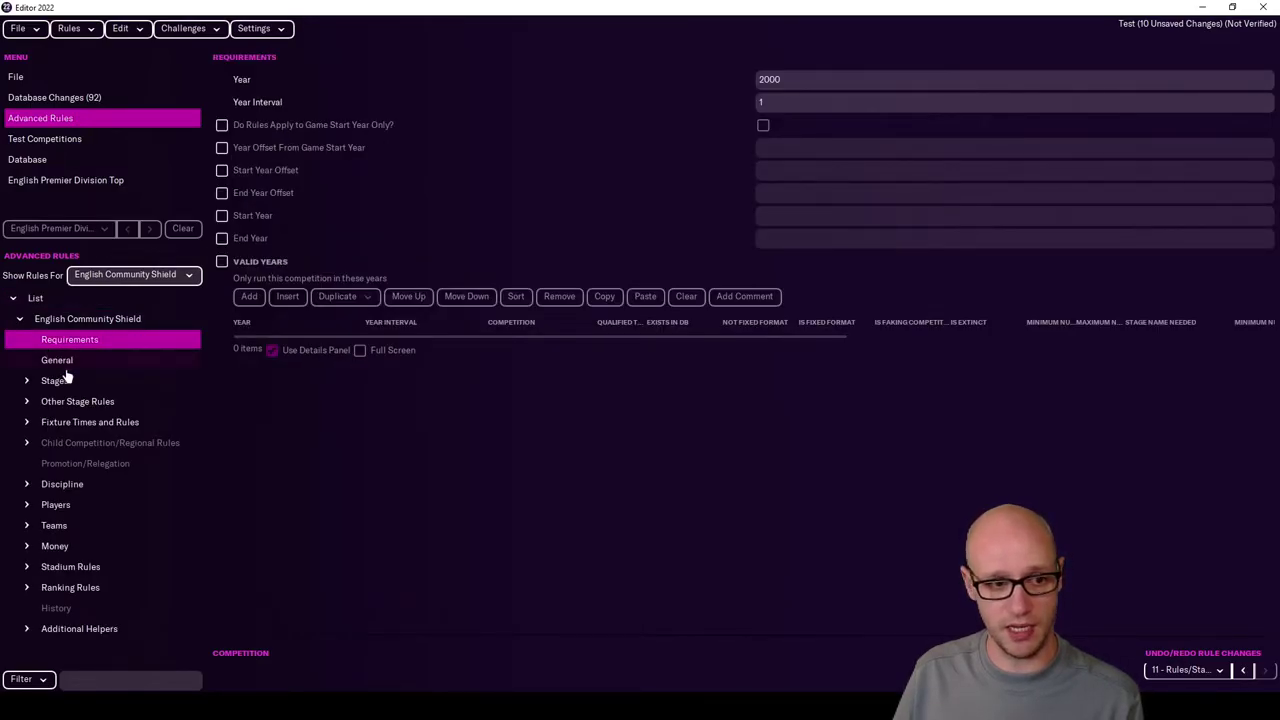
{"action": "left_click", "coordinate": [63, 364]}
{"action": "left_click", "coordinate": [60, 385]}
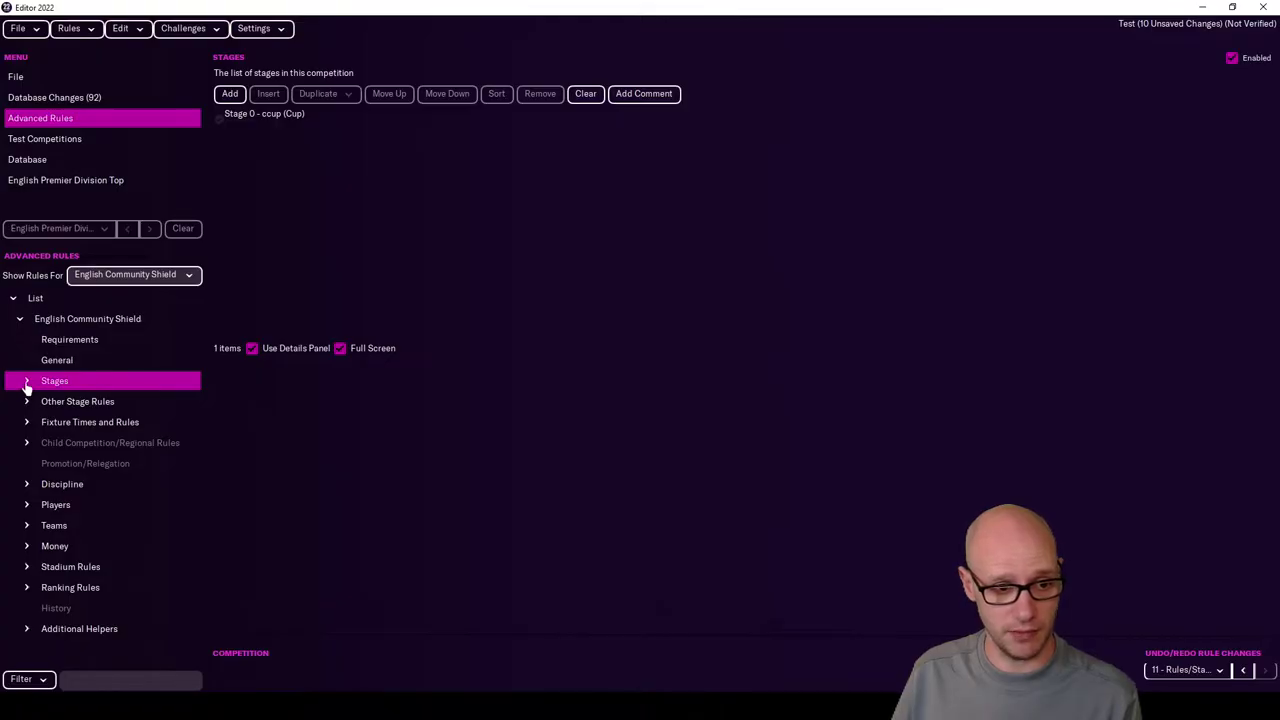
{"action": "left_click", "coordinate": [27, 381]}
{"action": "left_click", "coordinate": [62, 405]}
{"action": "left_click", "coordinate": [67, 525]}
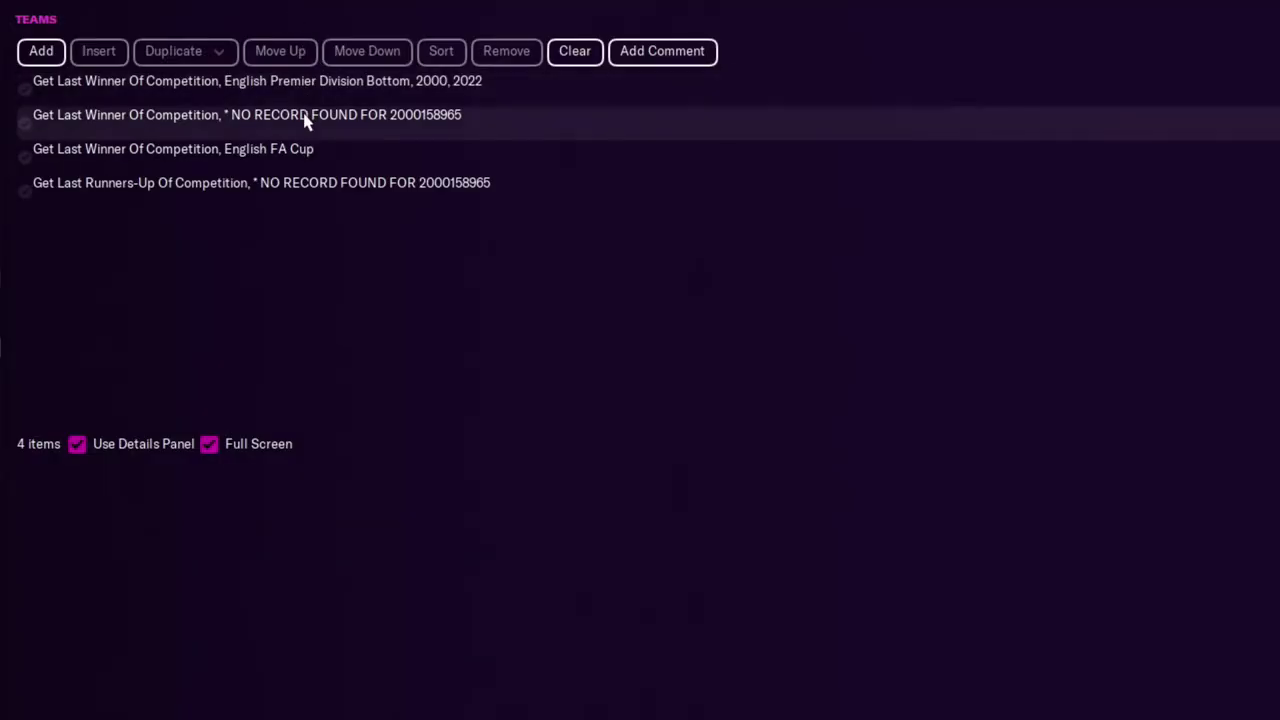
{"action": "left_click", "coordinate": [478, 90]}
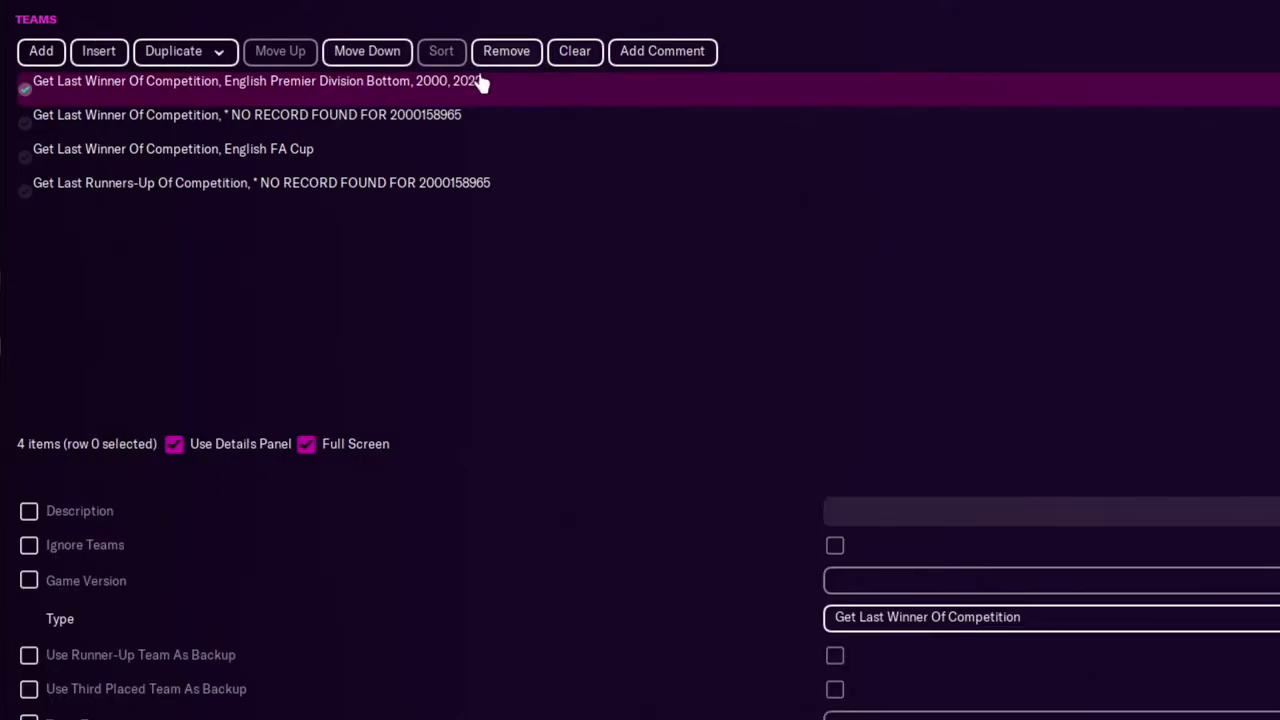
{"action": "left_click", "coordinate": [483, 136]}
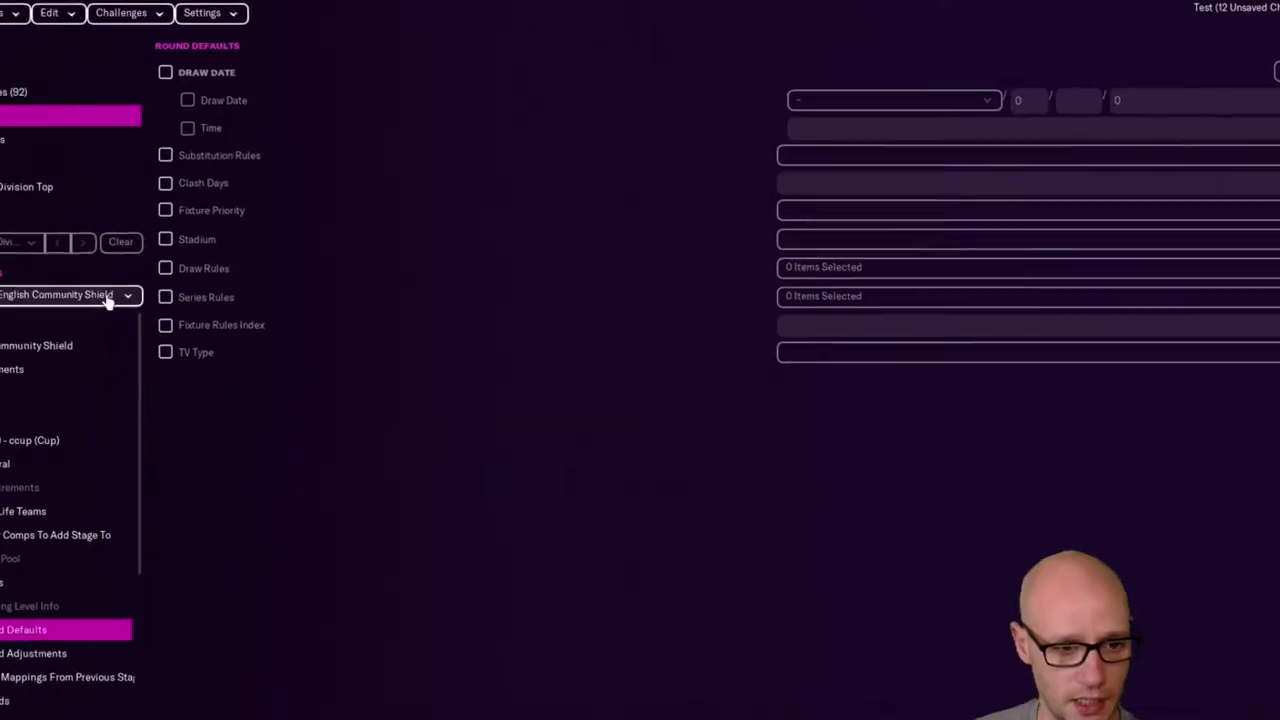
- Relink the missing Get All Teams From Division competition to English Premier Division Top in the Carabao Cup and English FA Cup (Default) team rules
{"action": "left_click", "coordinate": [110, 280]}
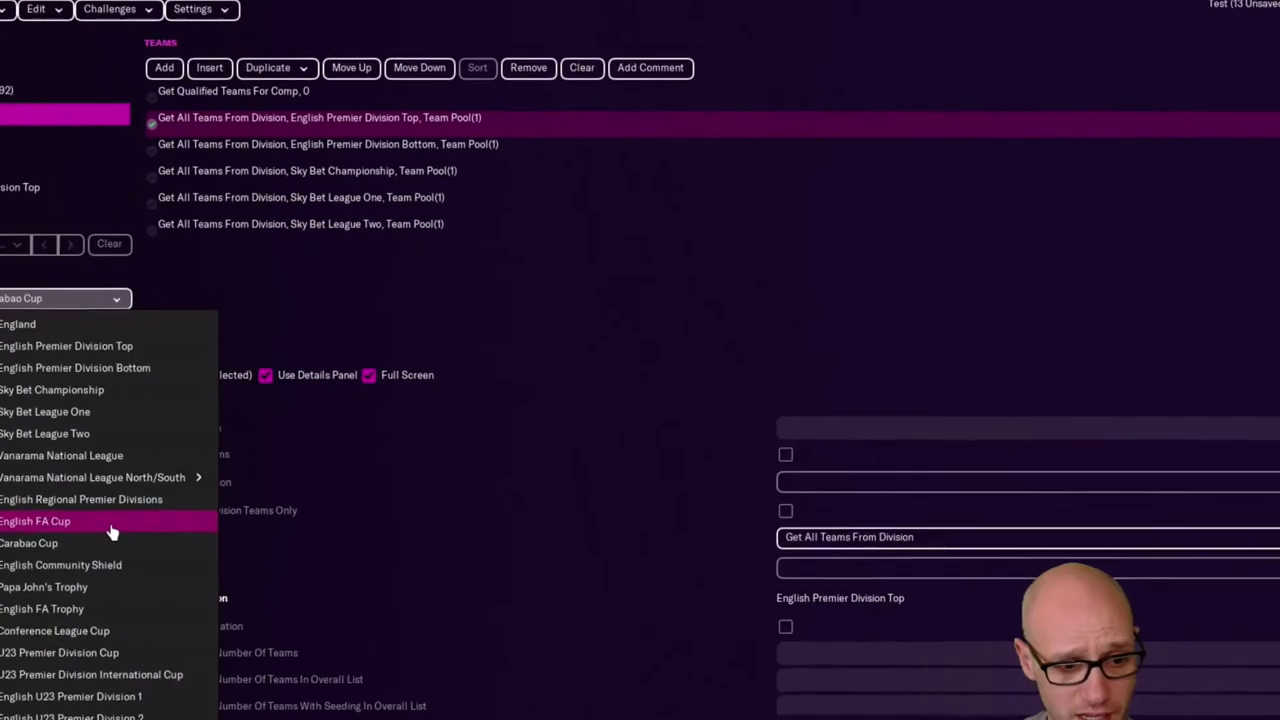
{"action": "left_click", "coordinate": [112, 523]}
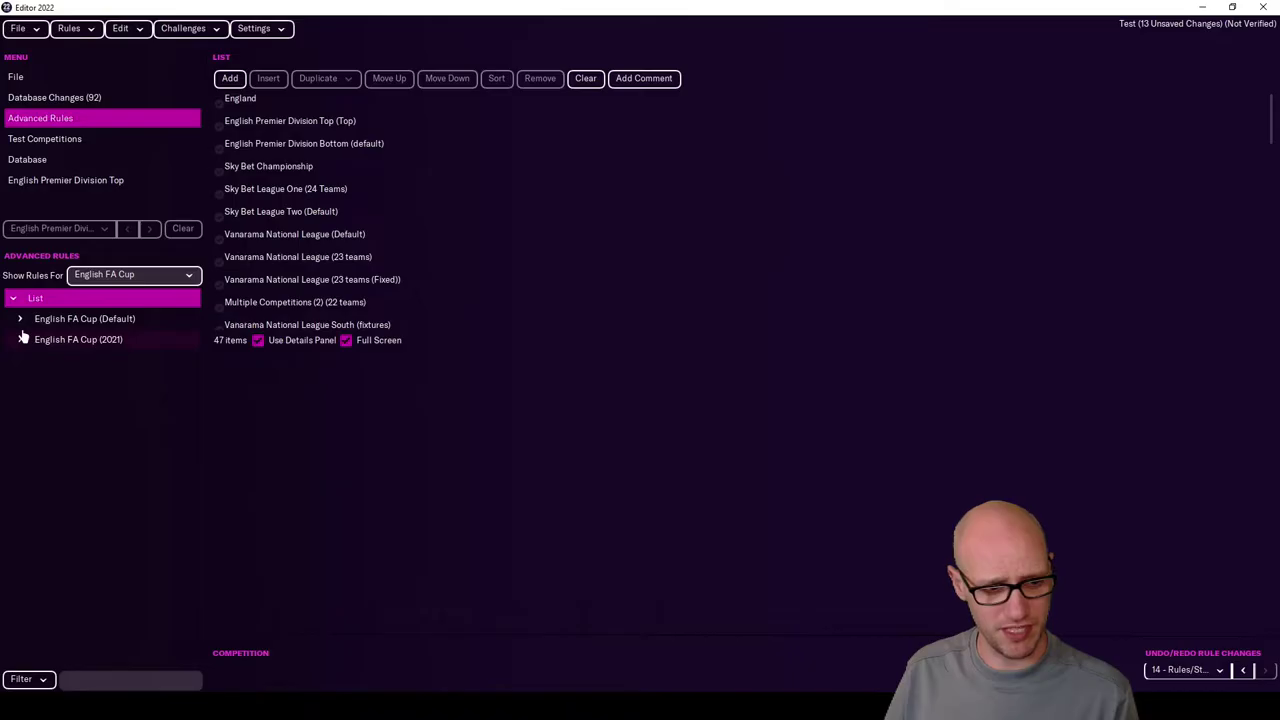
{"action": "left_click", "coordinate": [20, 320]}
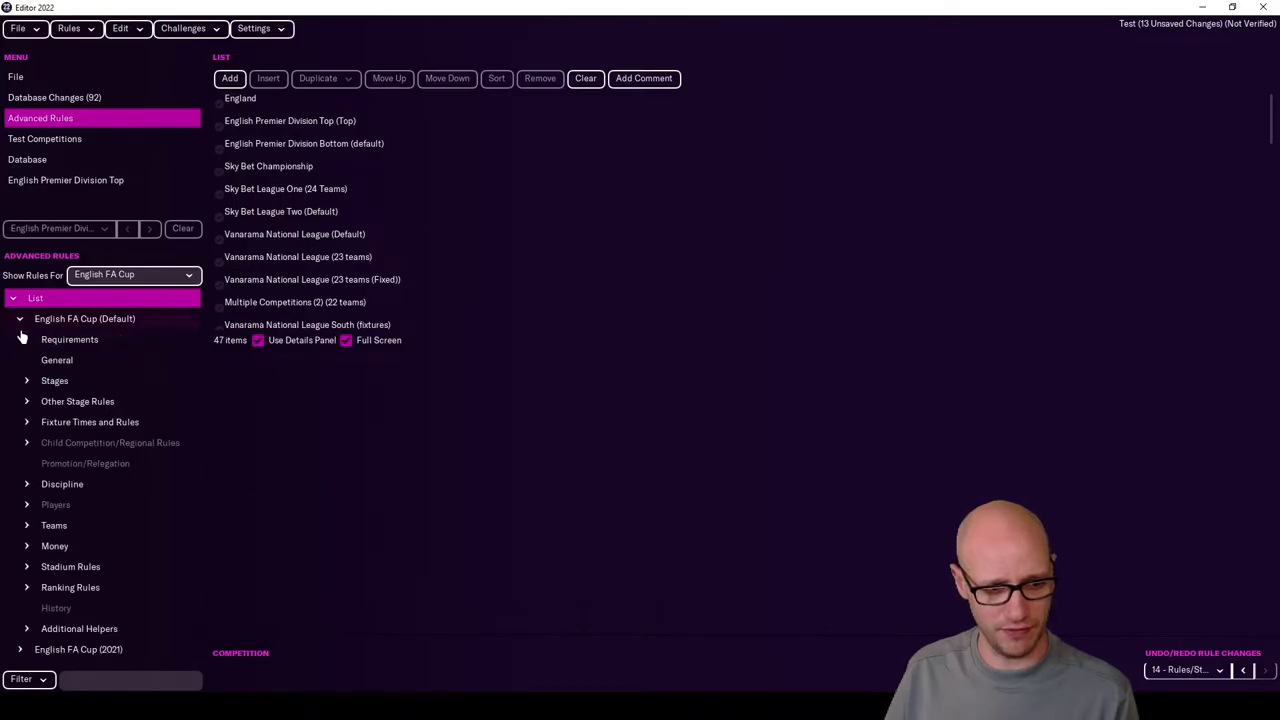
{"action": "left_click", "coordinate": [30, 381]}
{"action": "left_click", "coordinate": [26, 381]}
{"action": "left_click", "coordinate": [34, 400]}
{"action": "left_click", "coordinate": [100, 524]}
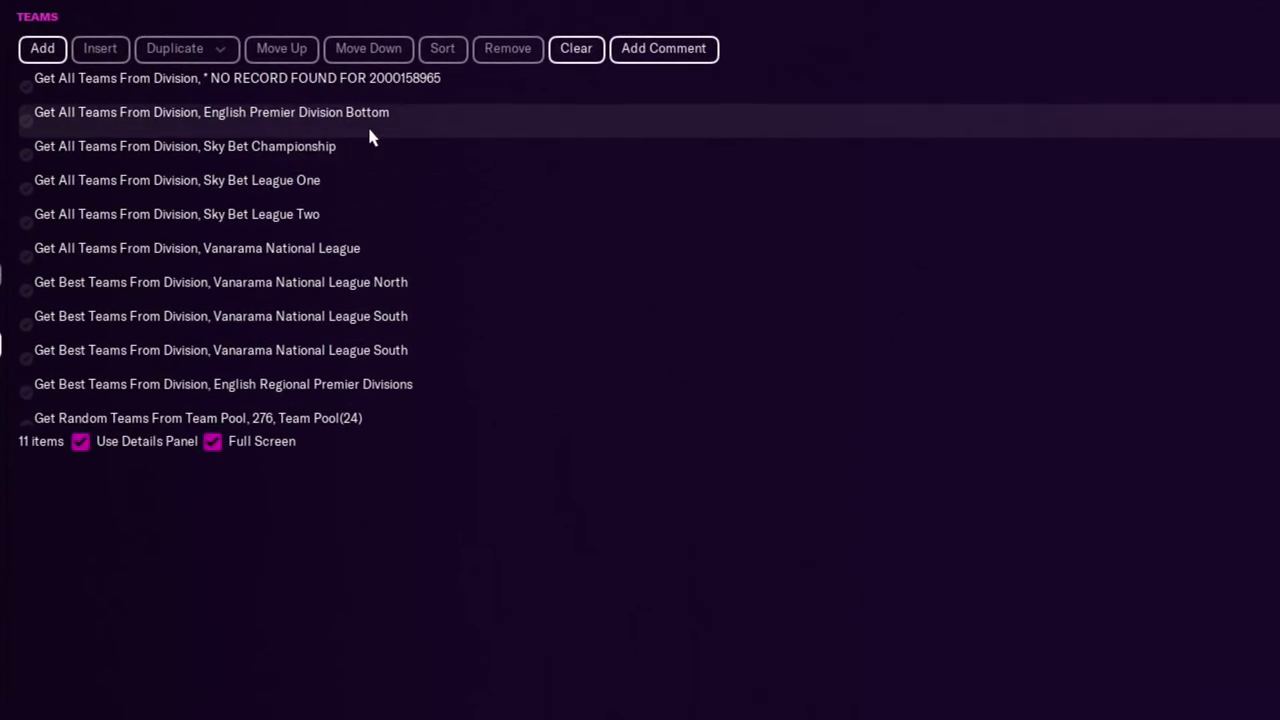
{"action": "left_click", "coordinate": [330, 90]}
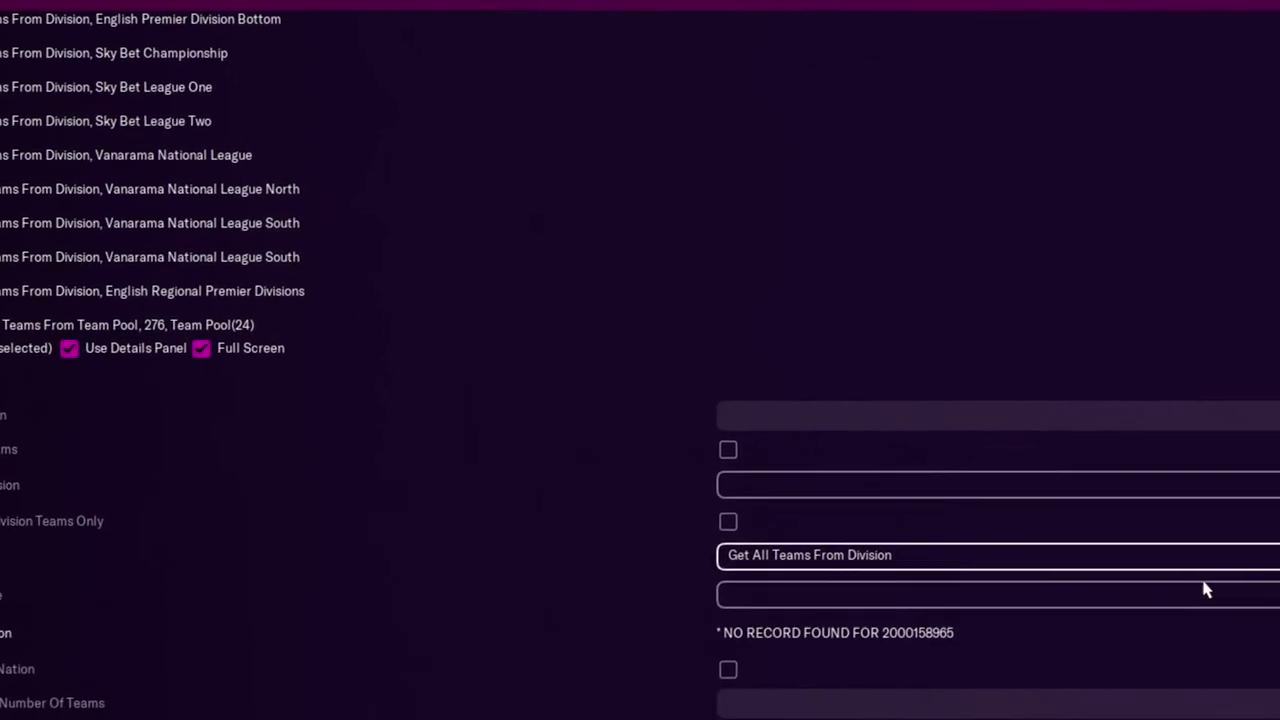
{"action": "left_click", "coordinate": [1240, 436]}
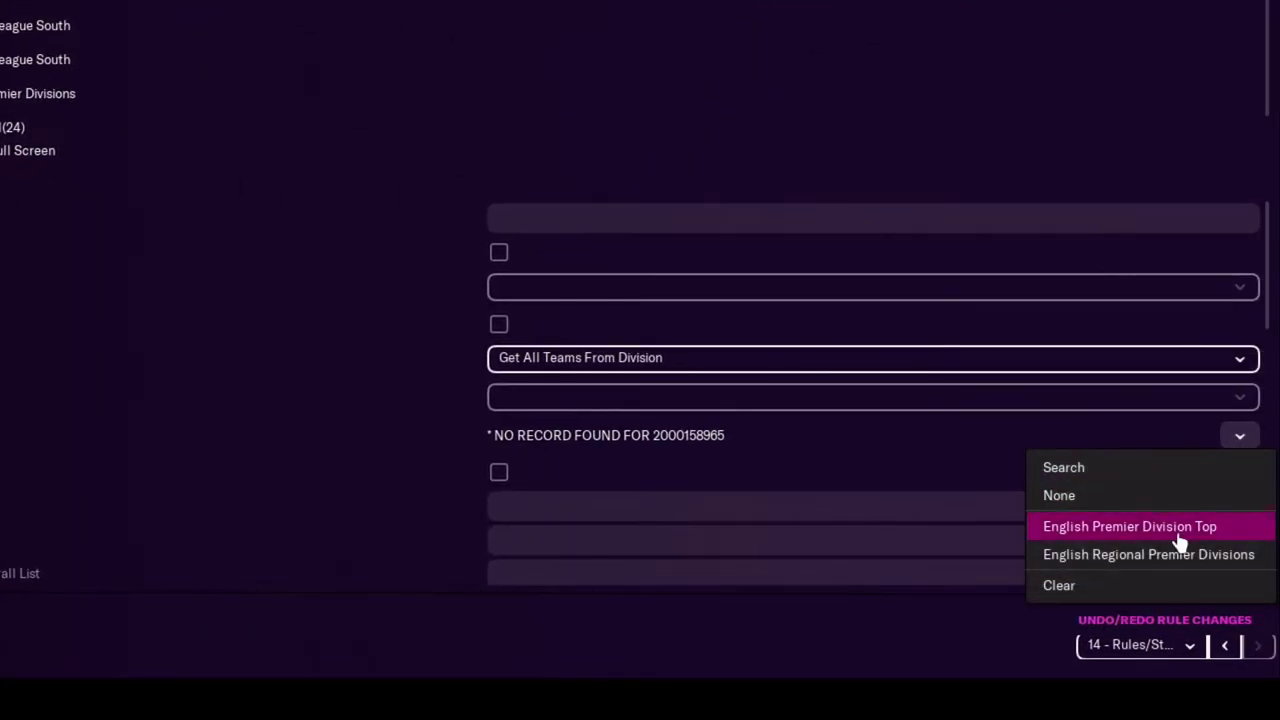
{"action": "left_click", "coordinate": [1180, 534]}
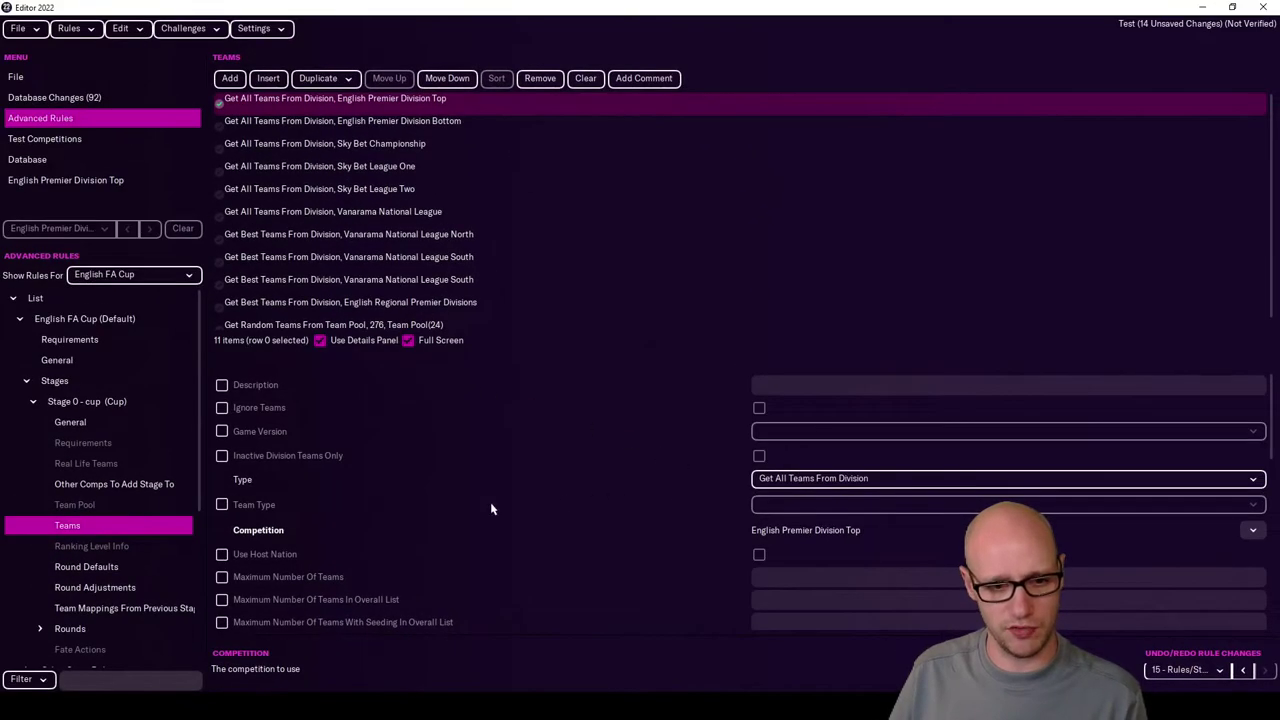
{"action": "left_click", "coordinate": [33, 402]}
- Show the rules for Papa John's Trophy and examine the team rules of its group stages for missing competition records
{"action": "left_click", "coordinate": [146, 276]}
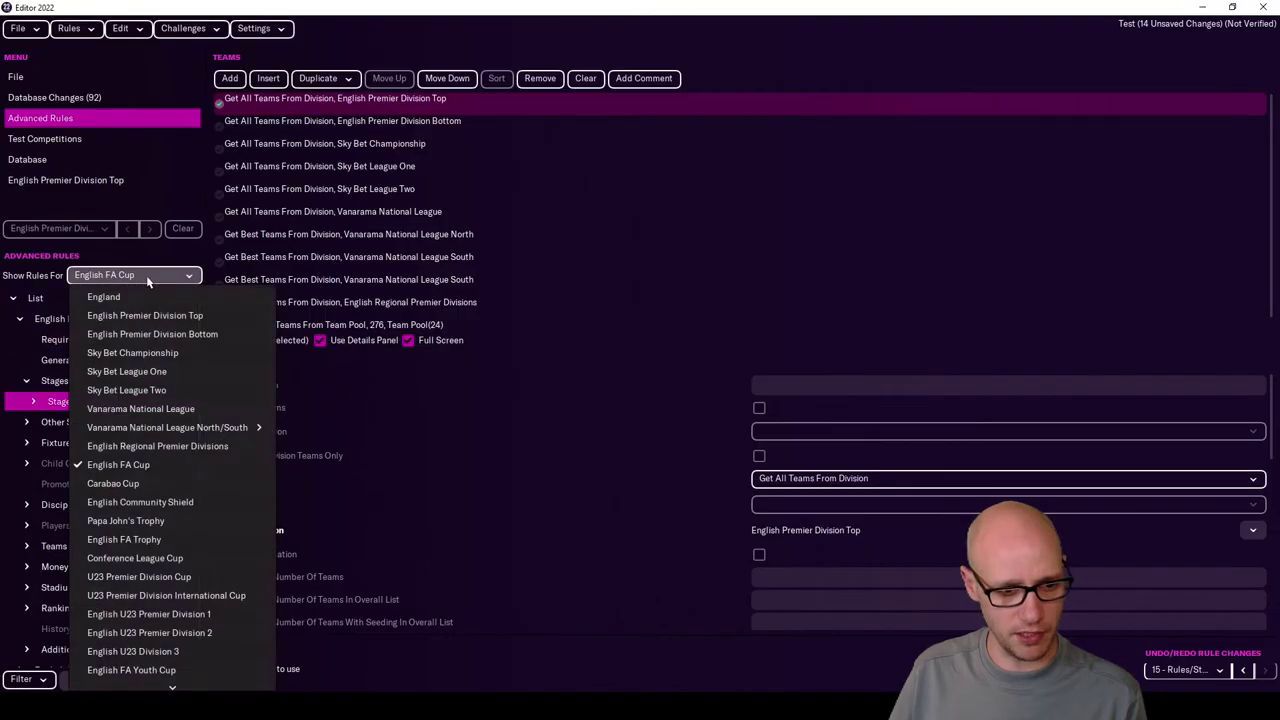
{"action": "left_click", "coordinate": [178, 521]}
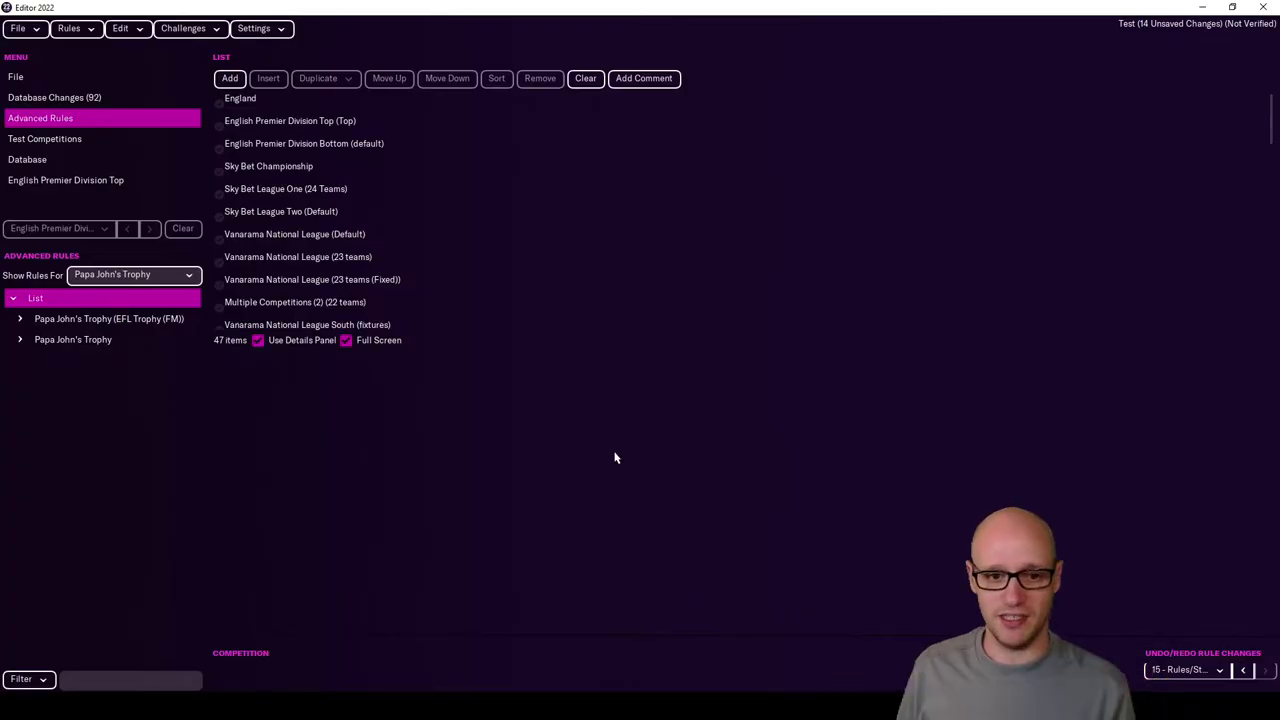
{"action": "left_click", "coordinate": [20, 339]}
{"action": "left_click", "coordinate": [92, 422]}
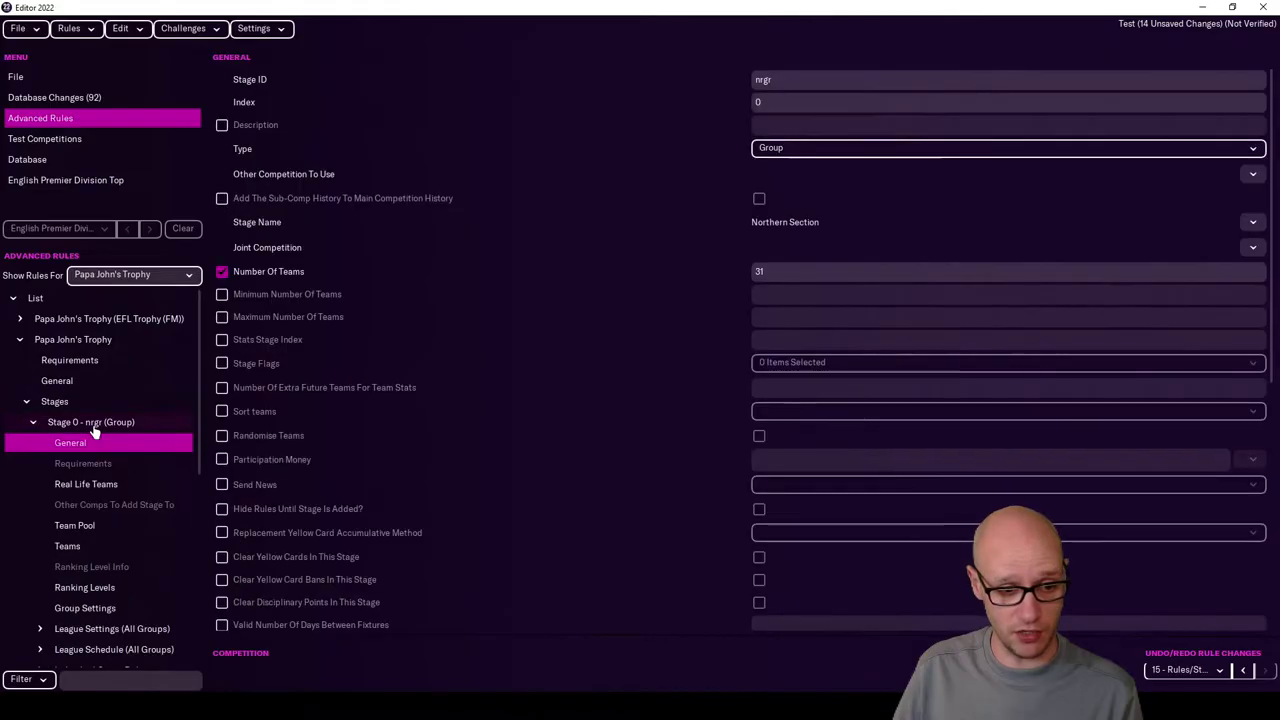
{"action": "left_click", "coordinate": [121, 526]}
{"action": "scroll", "coordinate": [507, 486], "scroll_direction": "up", "scroll_amount": 10}
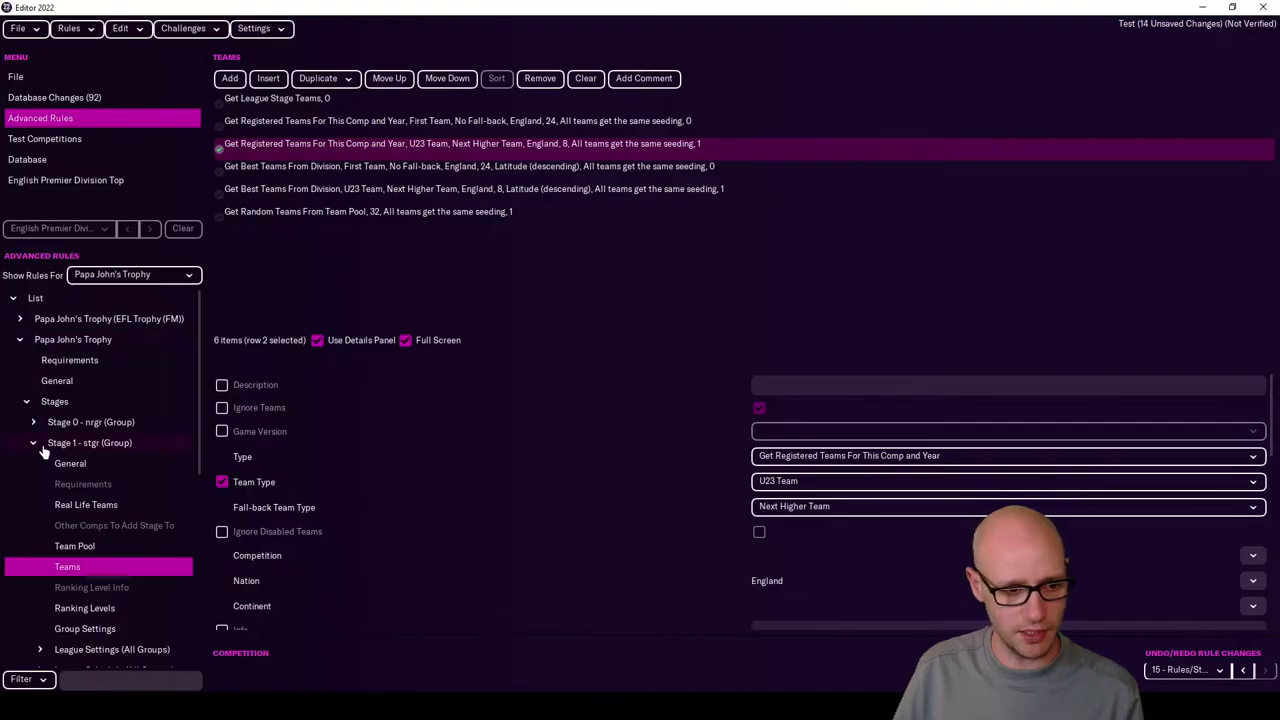
{"action": "left_click", "coordinate": [33, 443]}
{"action": "left_click", "coordinate": [19, 340]}
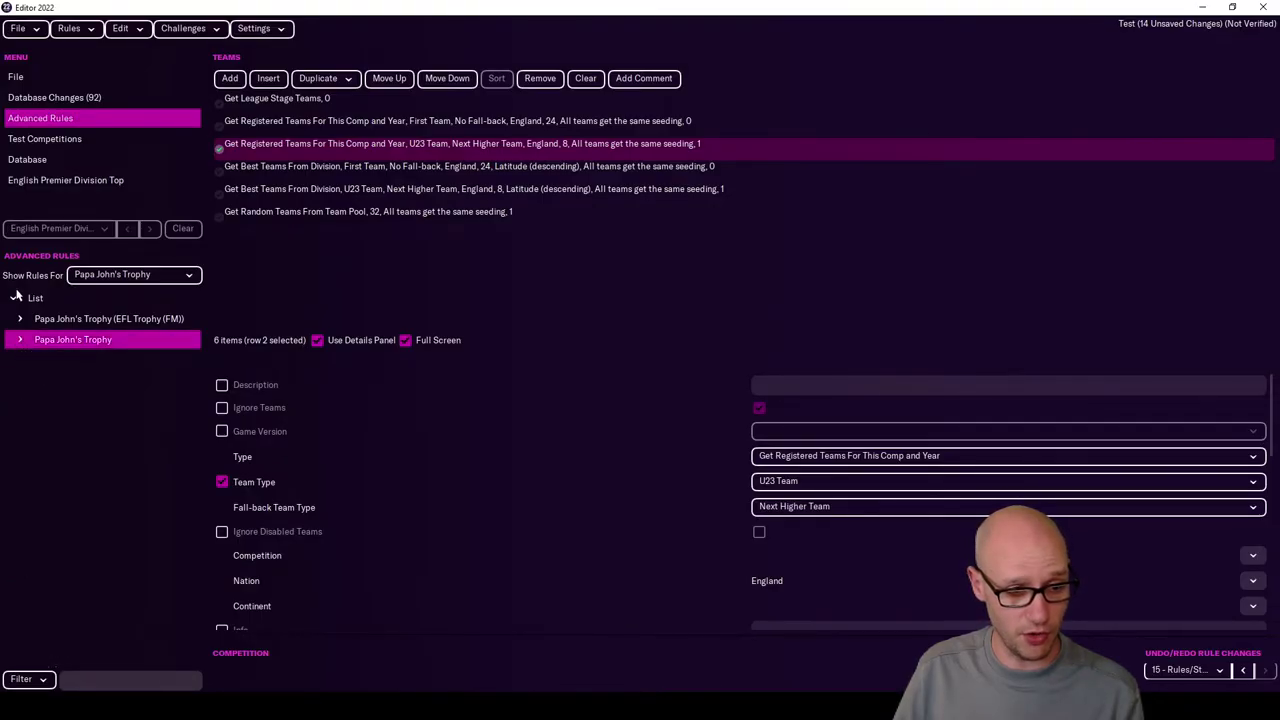
- Add Manchester City, Liverpool and Chelsea to the teams of English Premier Division Top
{"action": "left_click", "coordinate": [68, 138]}
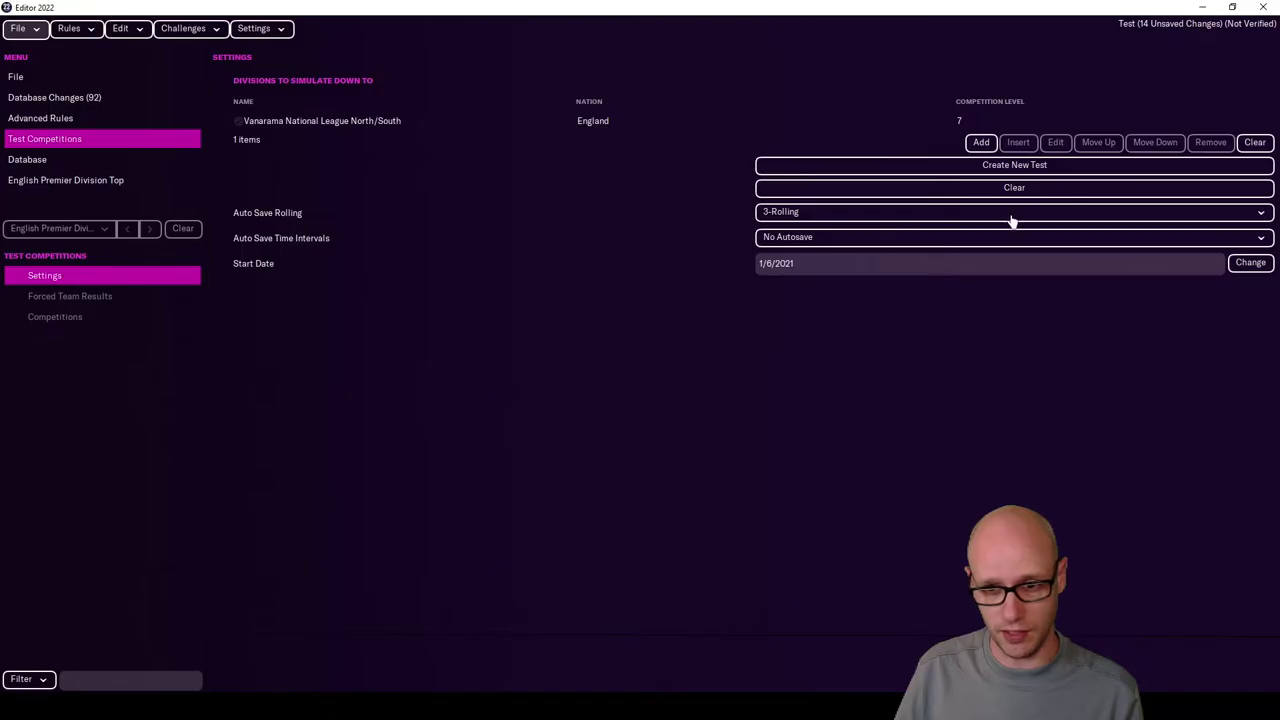
{"action": "key", "text": "alt+Left"}
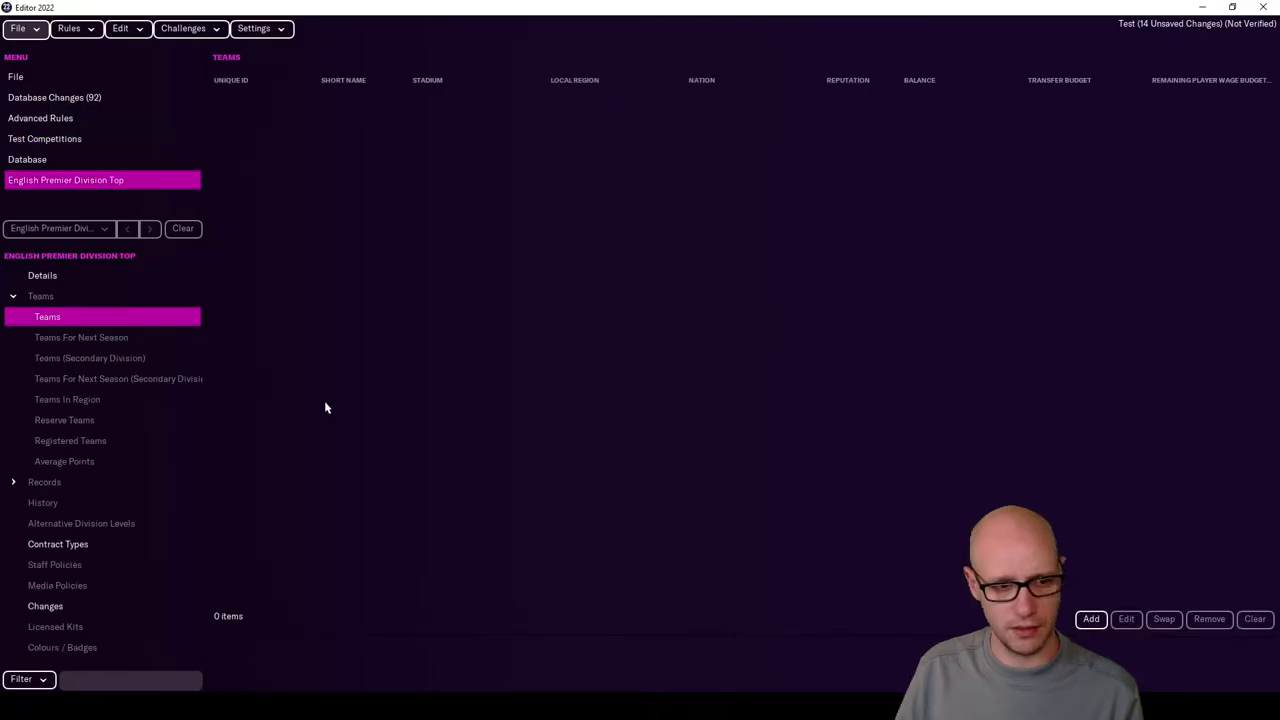
{"action": "left_click", "coordinate": [1092, 619]}
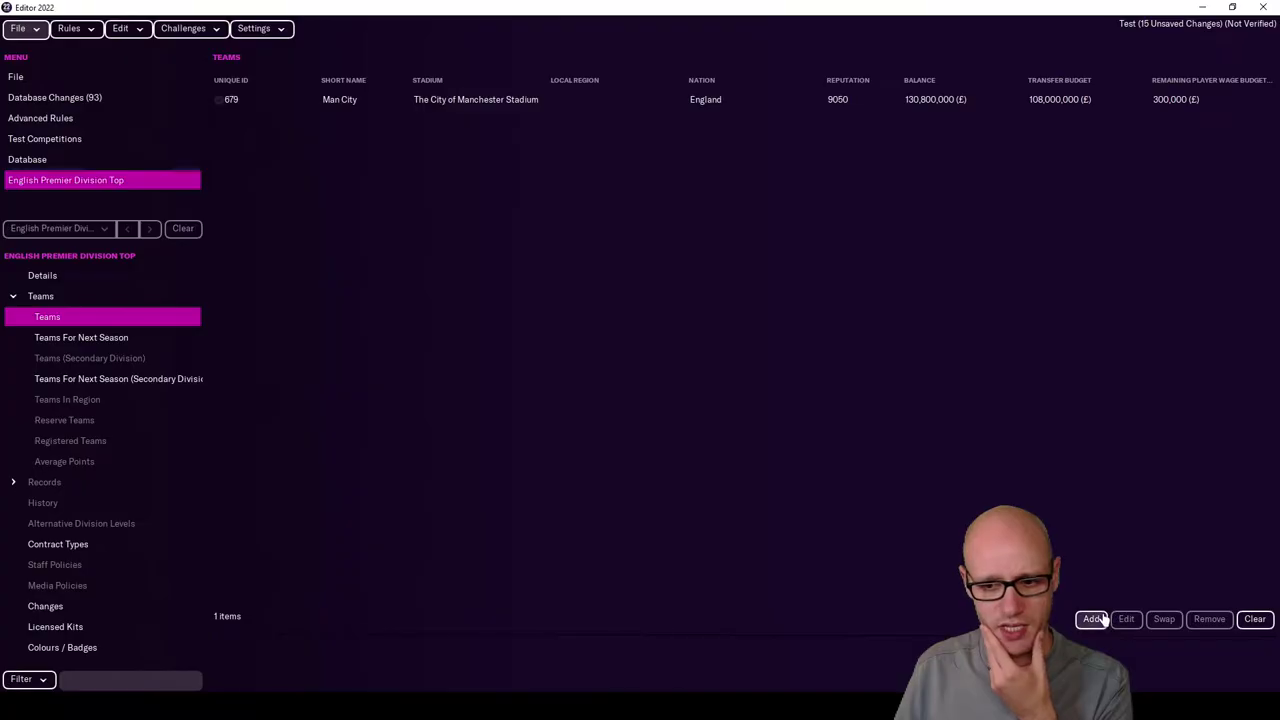
{"action": "left_click", "coordinate": [1095, 619]}
{"action": "left_click", "coordinate": [608, 502]}
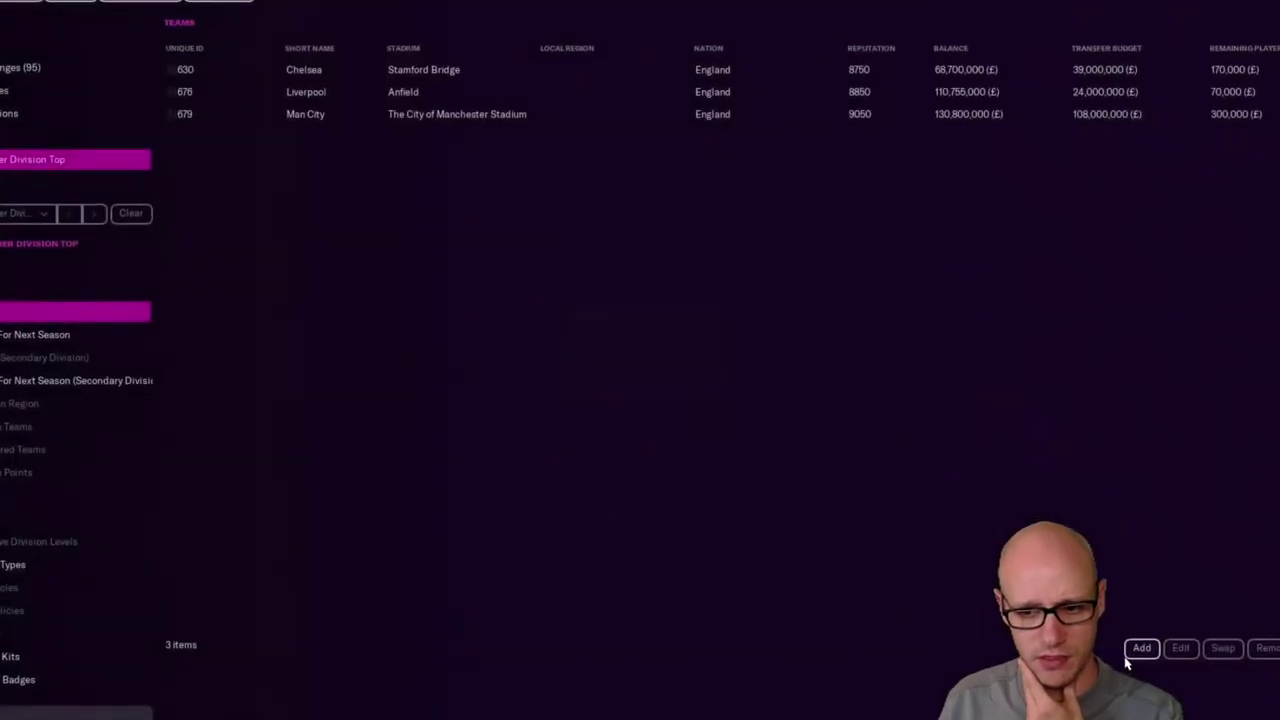
- Filter the team search to nations containing "england" and select Manchester UFC, Arsenal and further English clubs for English Premier Division Top
{"action": "left_click", "coordinate": [1092, 619]}
{"action": "scroll", "coordinate": [589, 470], "scroll_direction": "down", "scroll_amount": 2}
{"action": "left_click", "coordinate": [589, 468]}
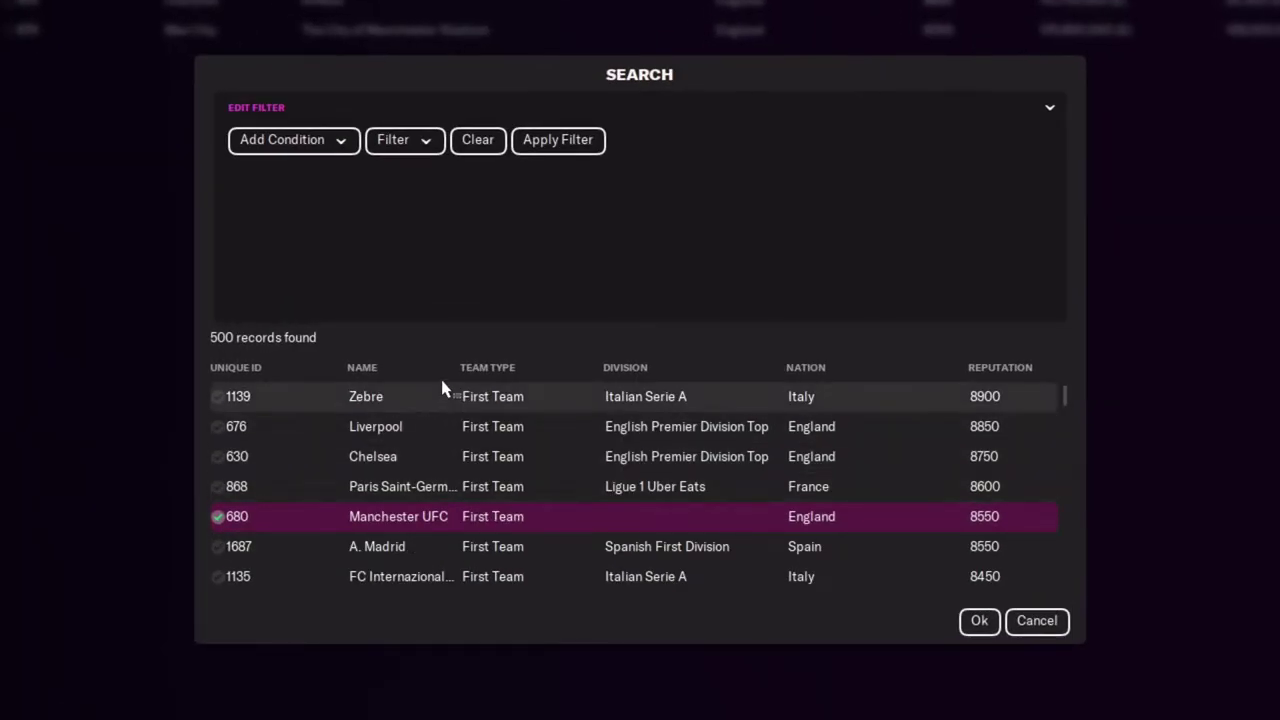
{"action": "left_click", "coordinate": [306, 143]}
{"action": "left_click", "coordinate": [391, 143]}
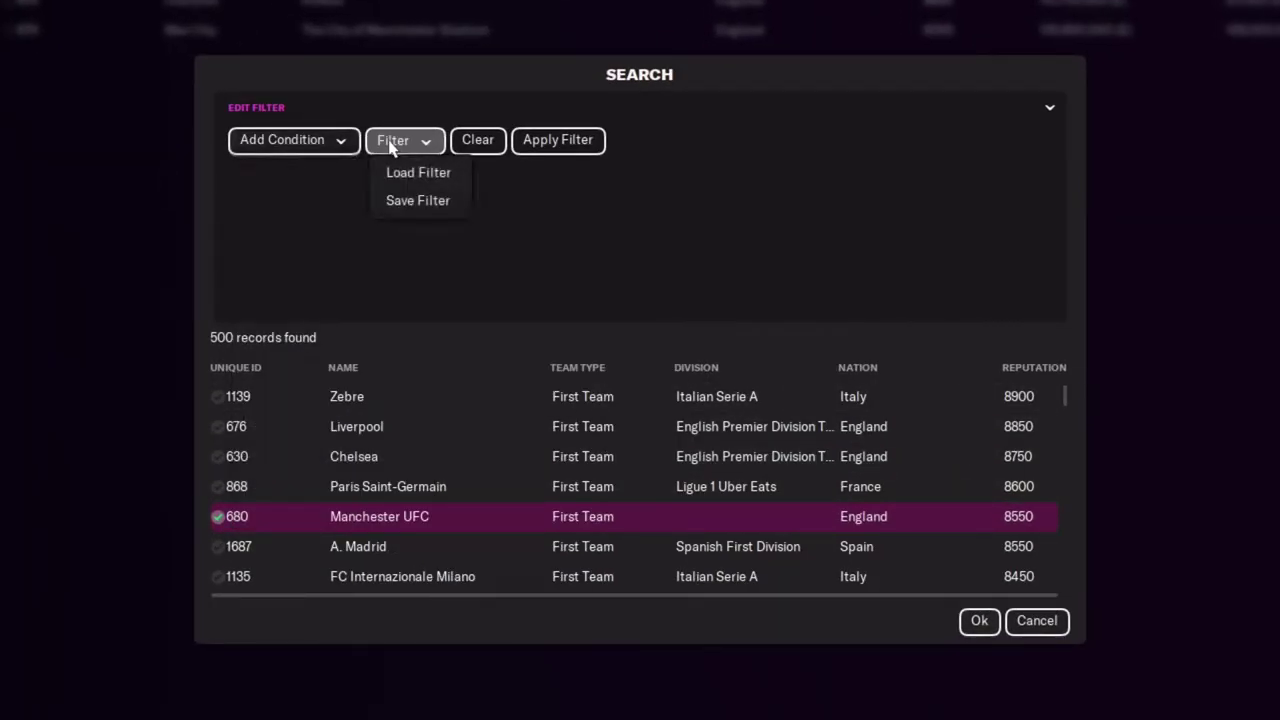
{"action": "left_click", "coordinate": [418, 172]}
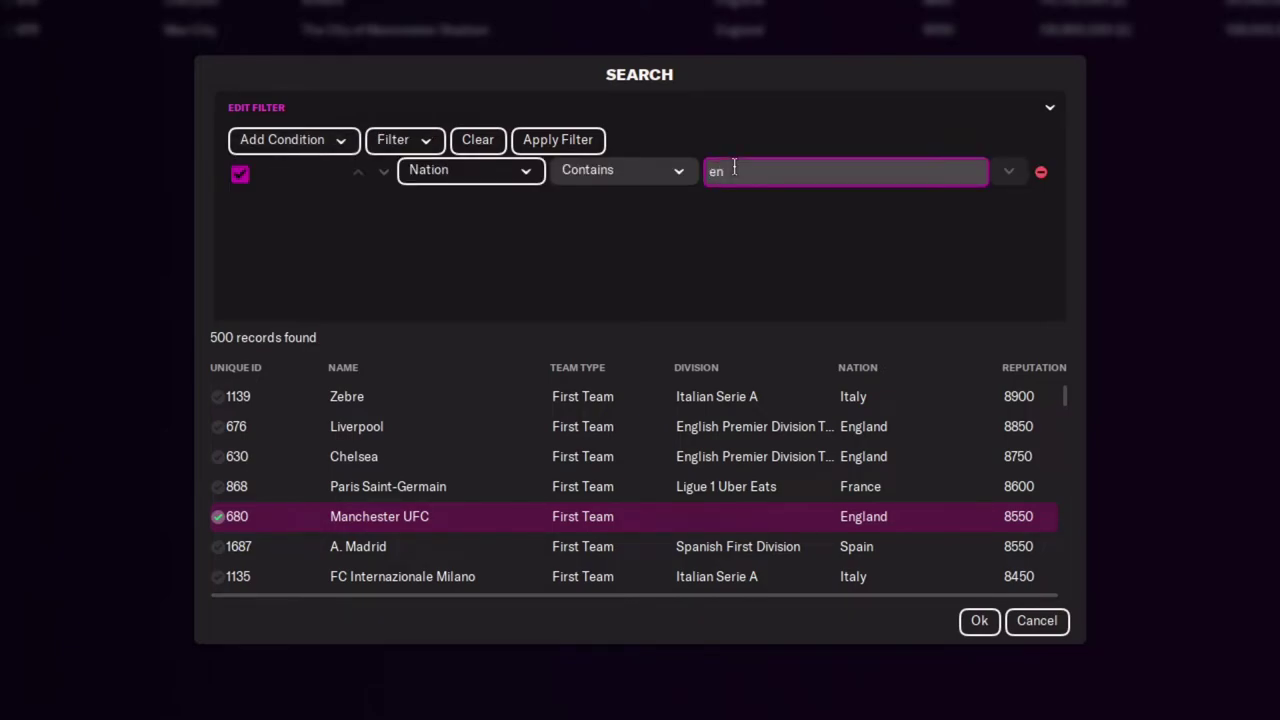
{"action": "key", "text": "Return"}
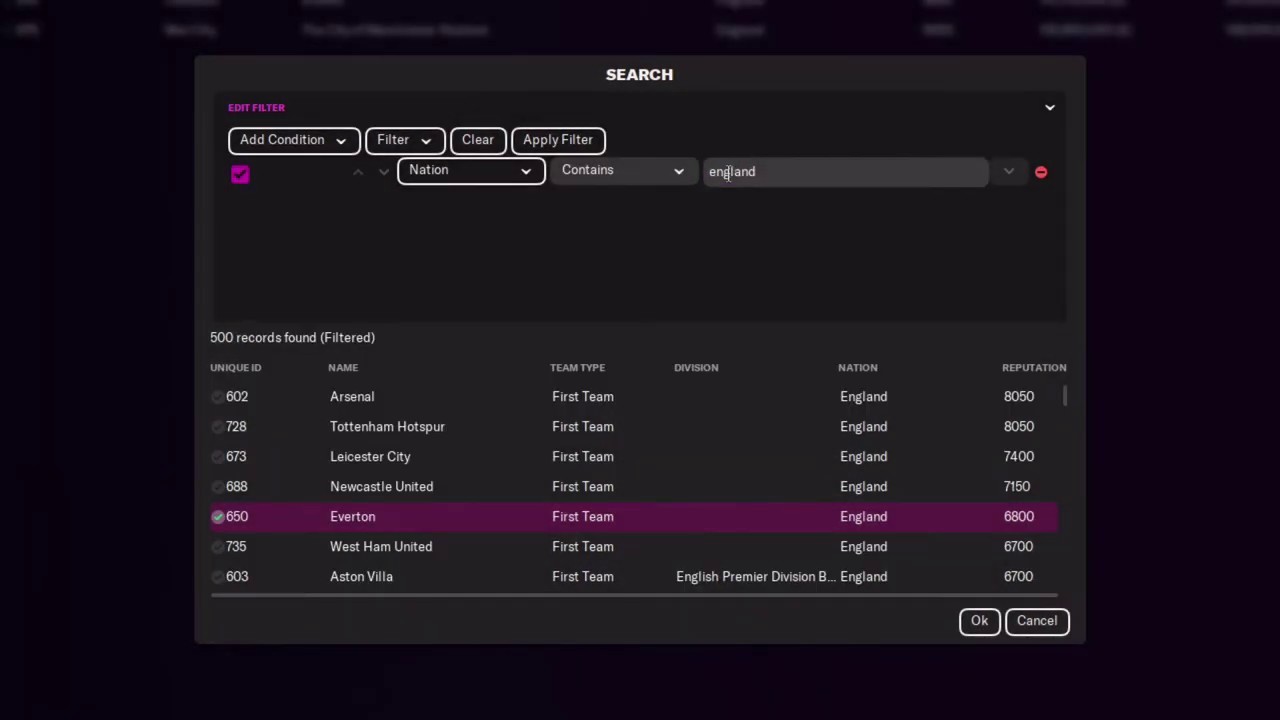
{"action": "left_click", "coordinate": [641, 526]}
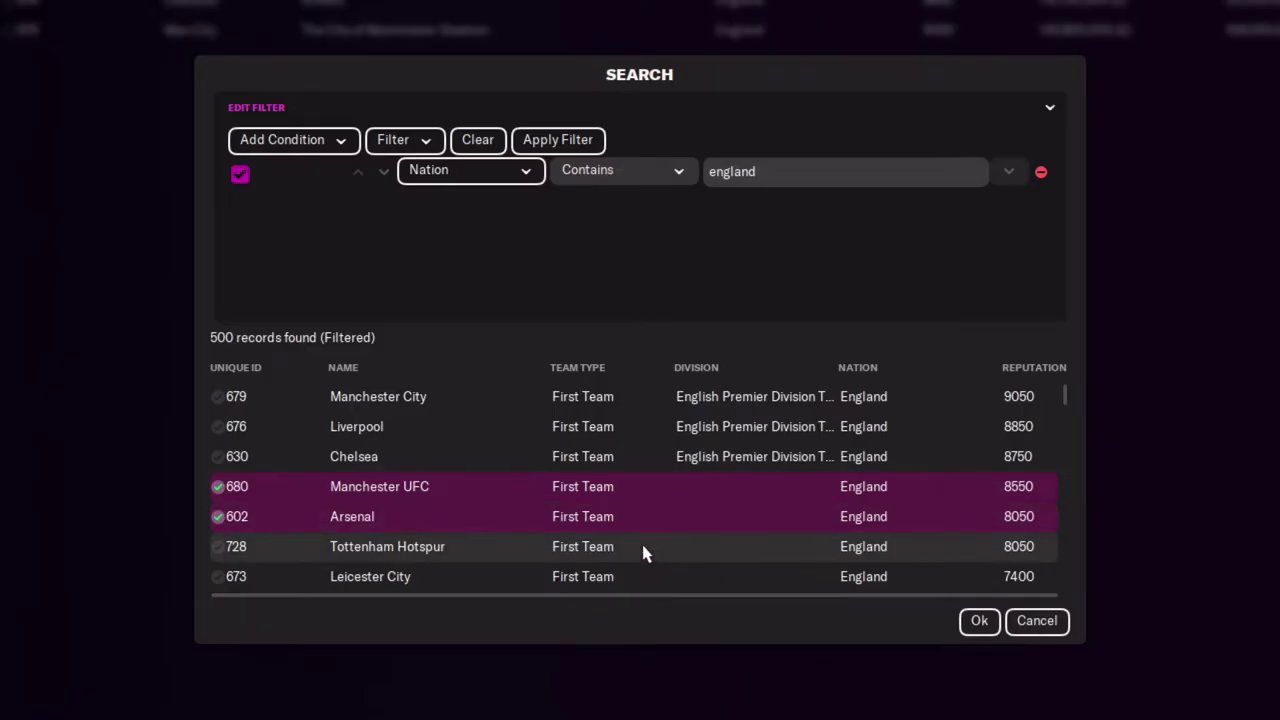
{"action": "left_click", "coordinate": [641, 543]}
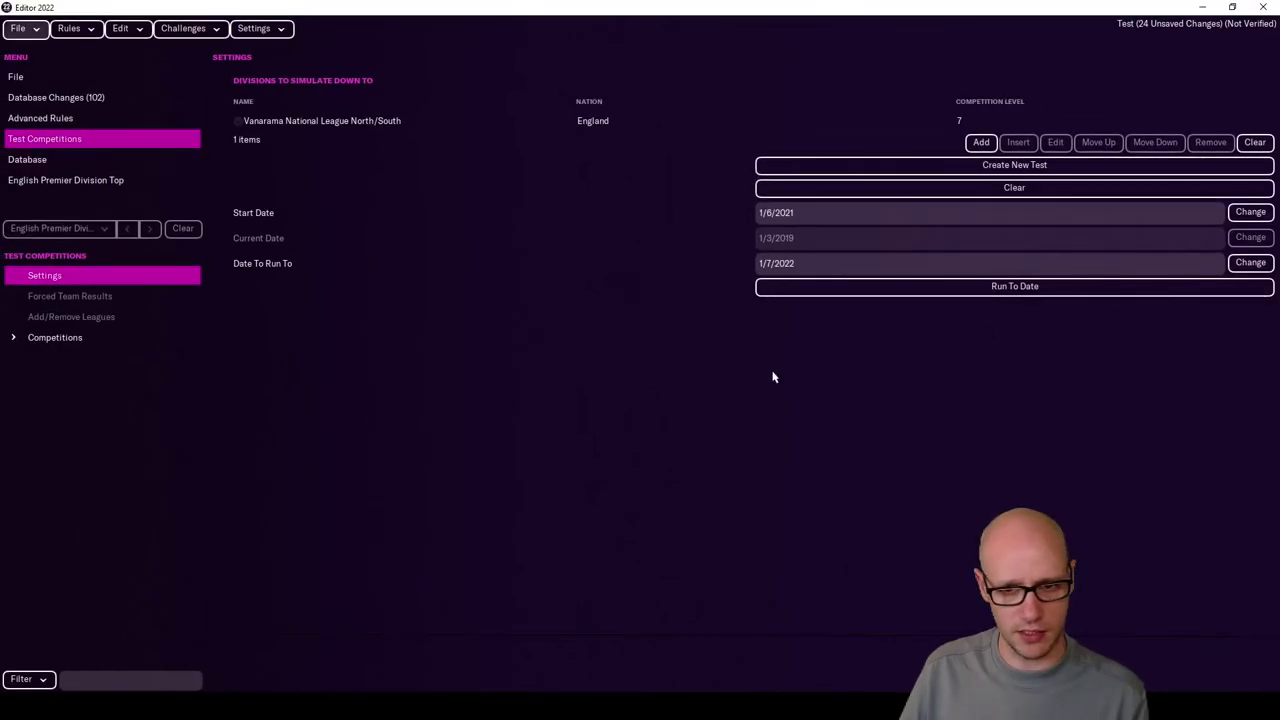
- Create a new competition test and run it to 1/7/2022
{"action": "left_click", "coordinate": [992, 168]}
{"action": "left_click", "coordinate": [916, 289]}
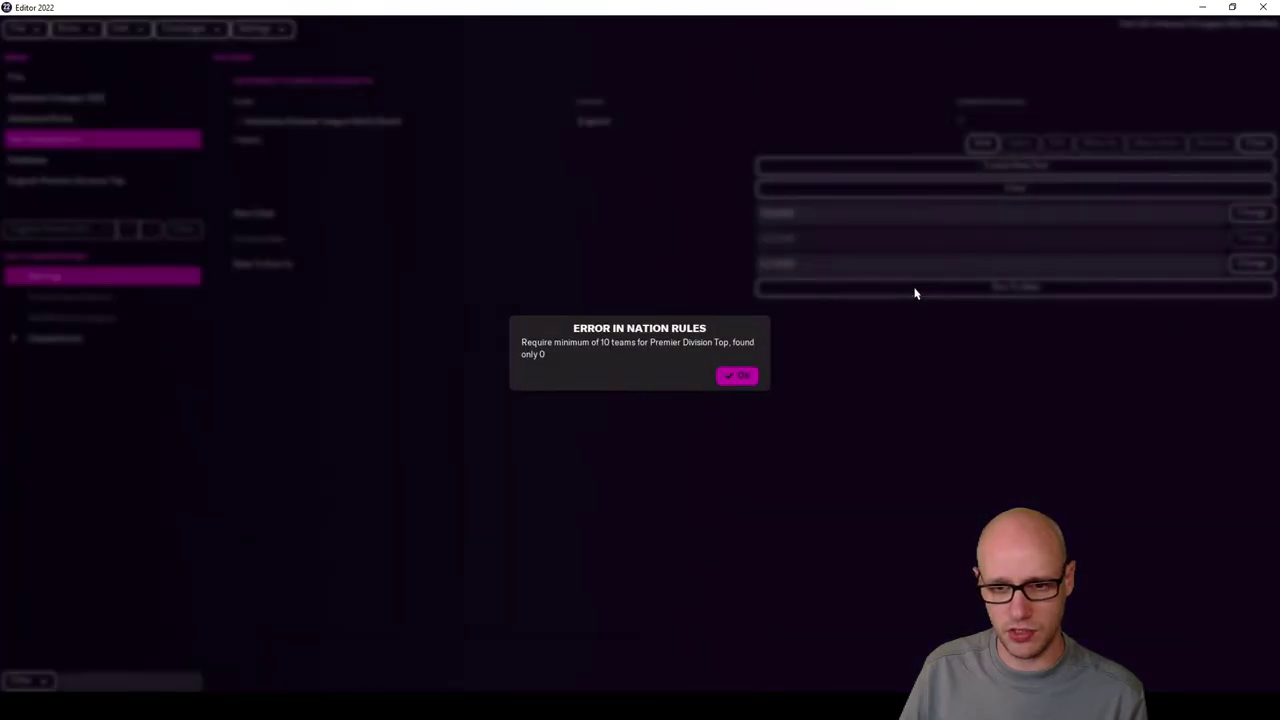
{"action": "left_click", "coordinate": [745, 378]}
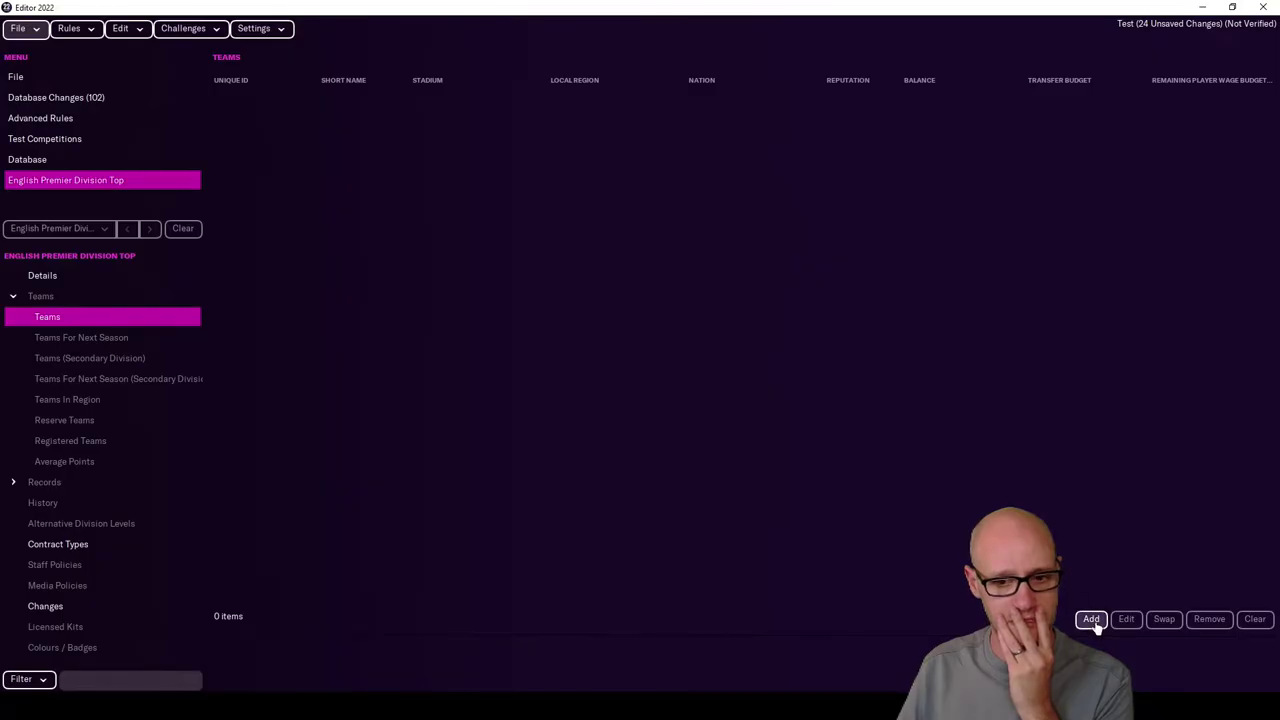
- Add the English clubs to the empty team list of English Premier Division Top again
{"action": "left_click", "coordinate": [1092, 620]}
{"action": "key", "text": "Return"}
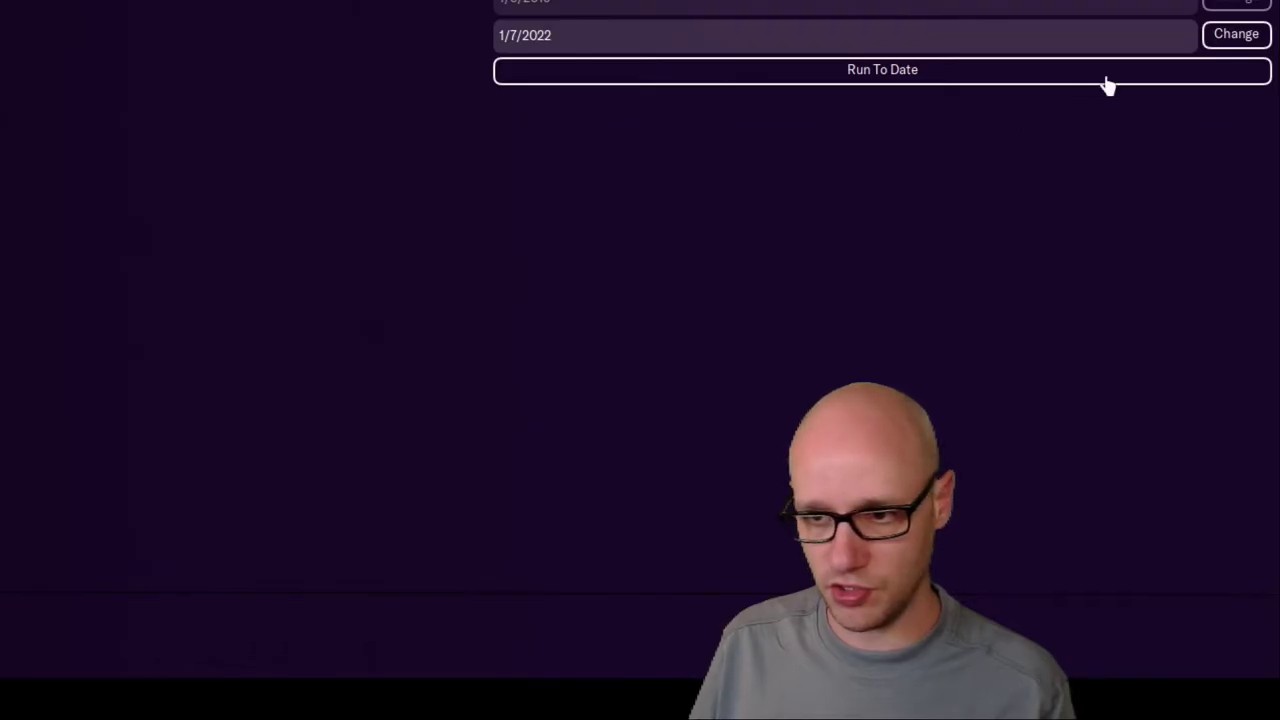
- Set the competition test's end date to 1/7/2025 and run the simulation
{"action": "left_click", "coordinate": [1238, 34]}
{"action": "left_click", "coordinate": [497, 59]}
{"action": "left_click", "coordinate": [519, 211]}
{"action": "left_click", "coordinate": [697, 442]}
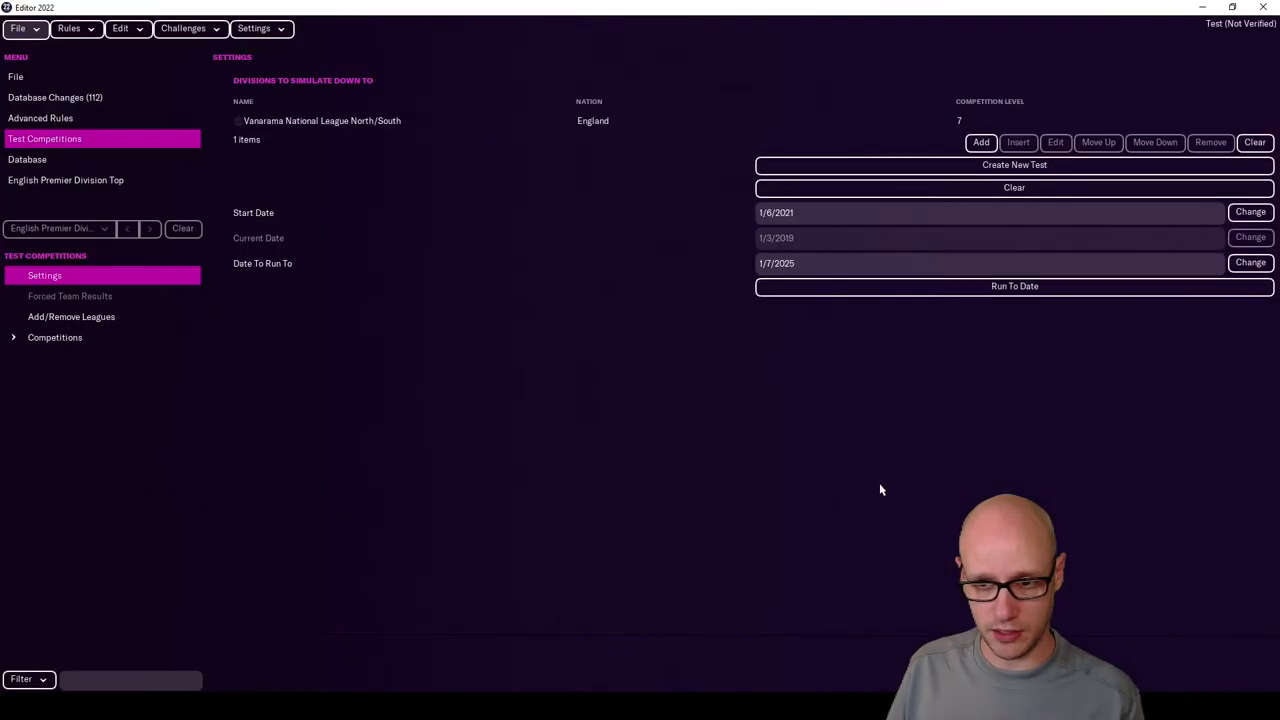
{"action": "left_click", "coordinate": [931, 289]}
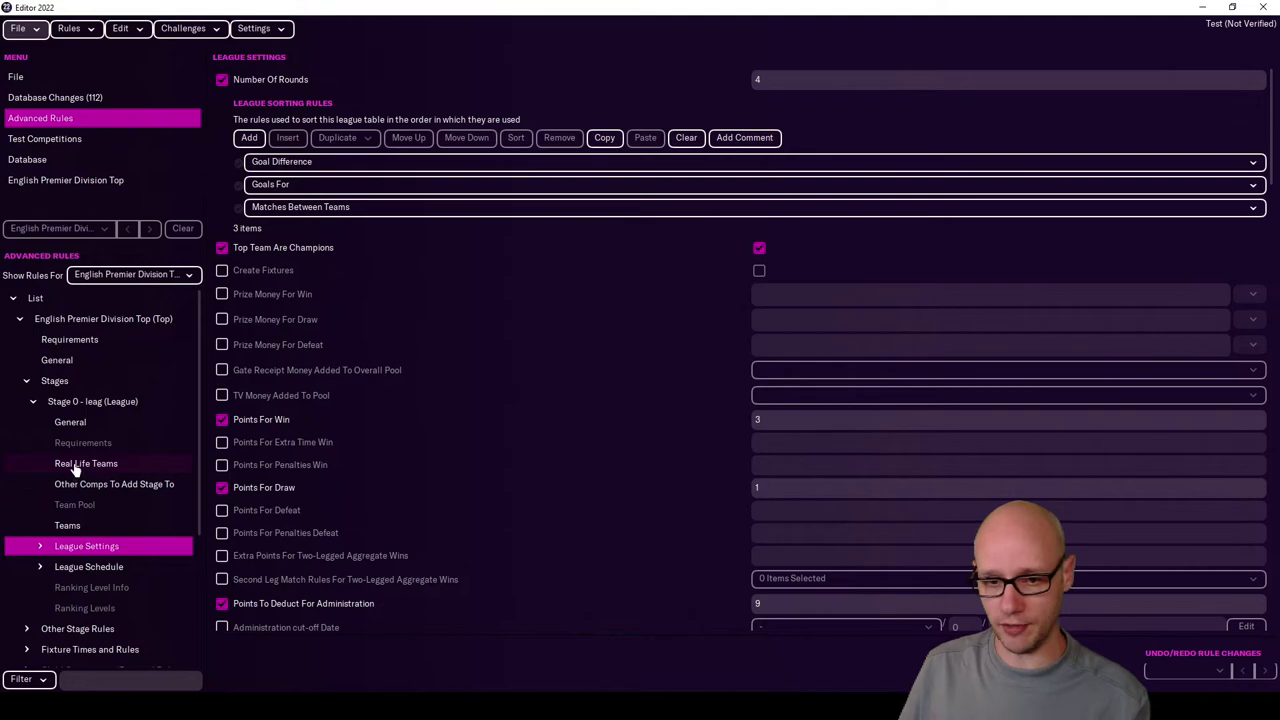
- Check the relegation rules of English Premier Division Top, and open Stage 0's general settings for English Premier Division Bottom
{"action": "left_click", "coordinate": [35, 298]}
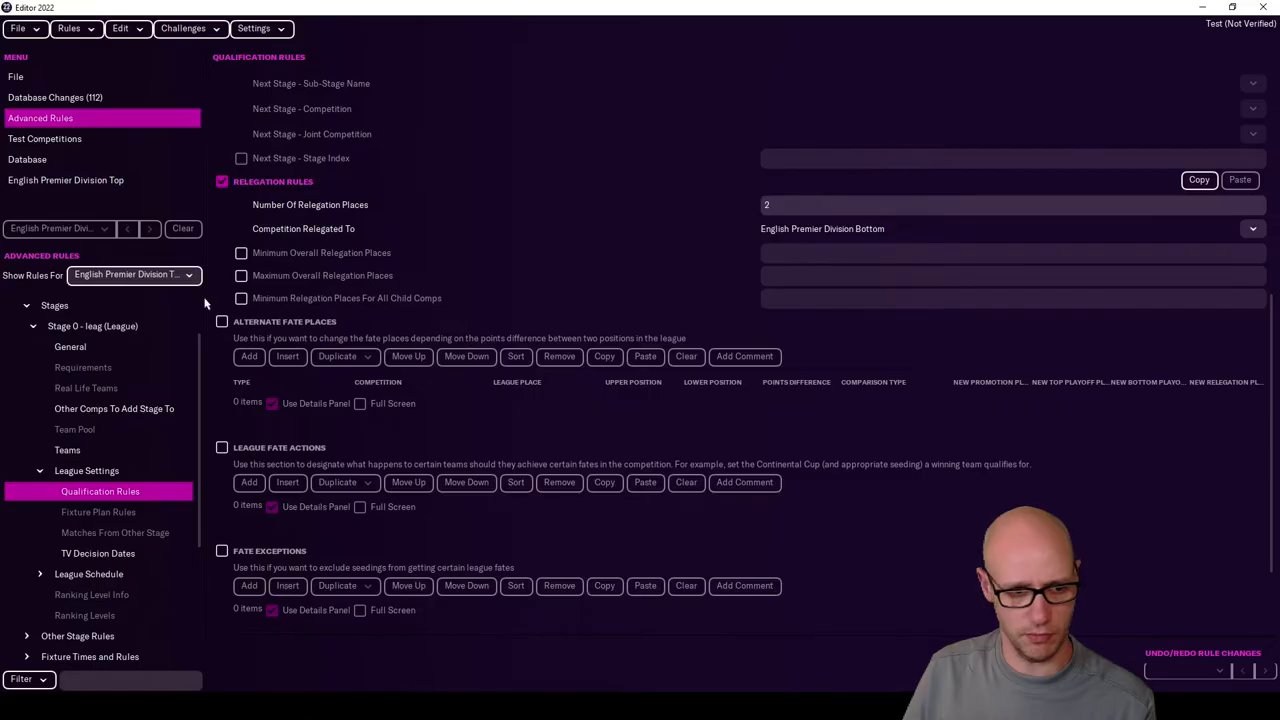
{"action": "left_click", "coordinate": [155, 275]}
{"action": "left_click", "coordinate": [137, 335]}
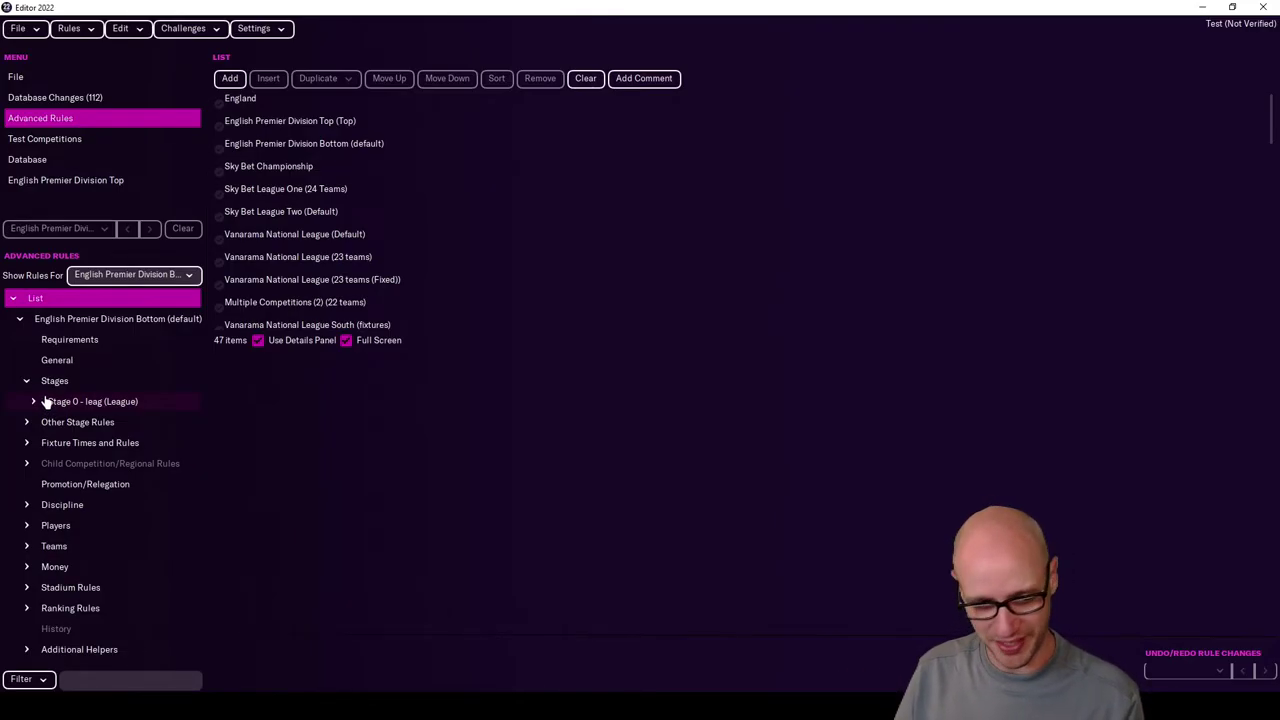
{"action": "left_click", "coordinate": [35, 402]}
{"action": "left_click", "coordinate": [70, 423]}
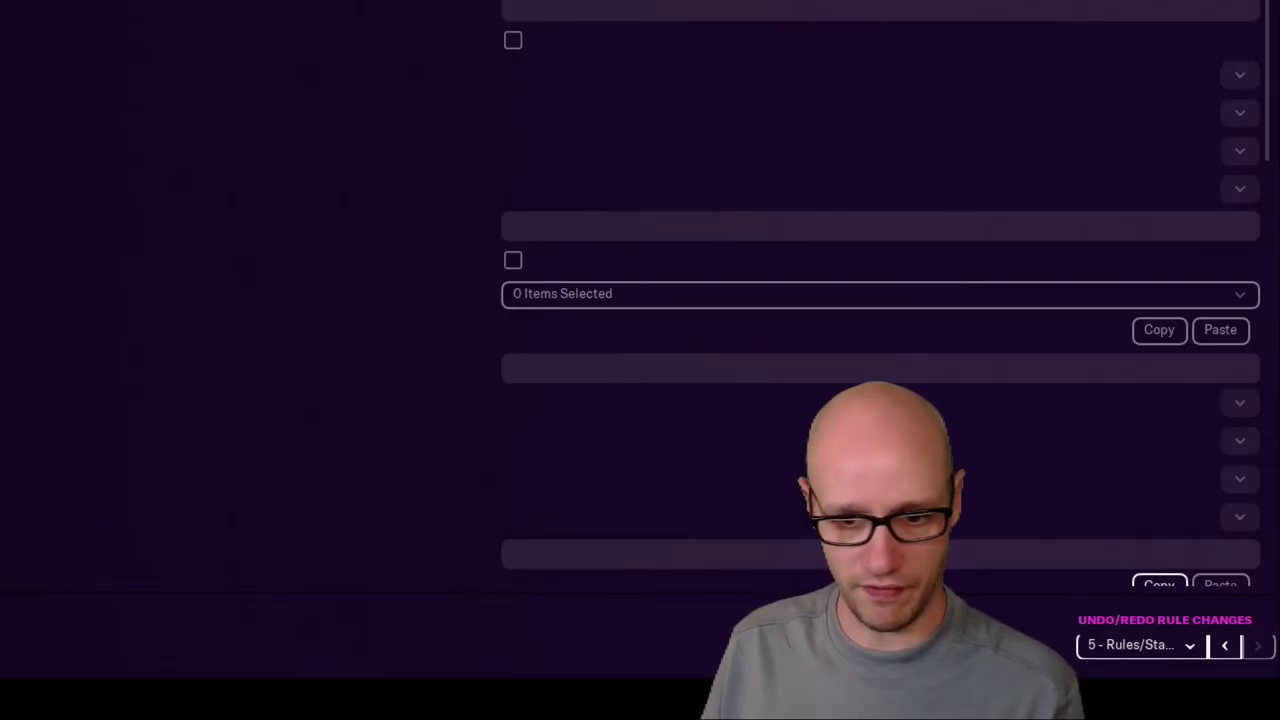
- Examine the alternate fate, league fate action and fate exception settings in the league qualification rules
{"action": "scroll", "coordinate": [508, 222], "scroll_direction": "down", "scroll_amount": 10}
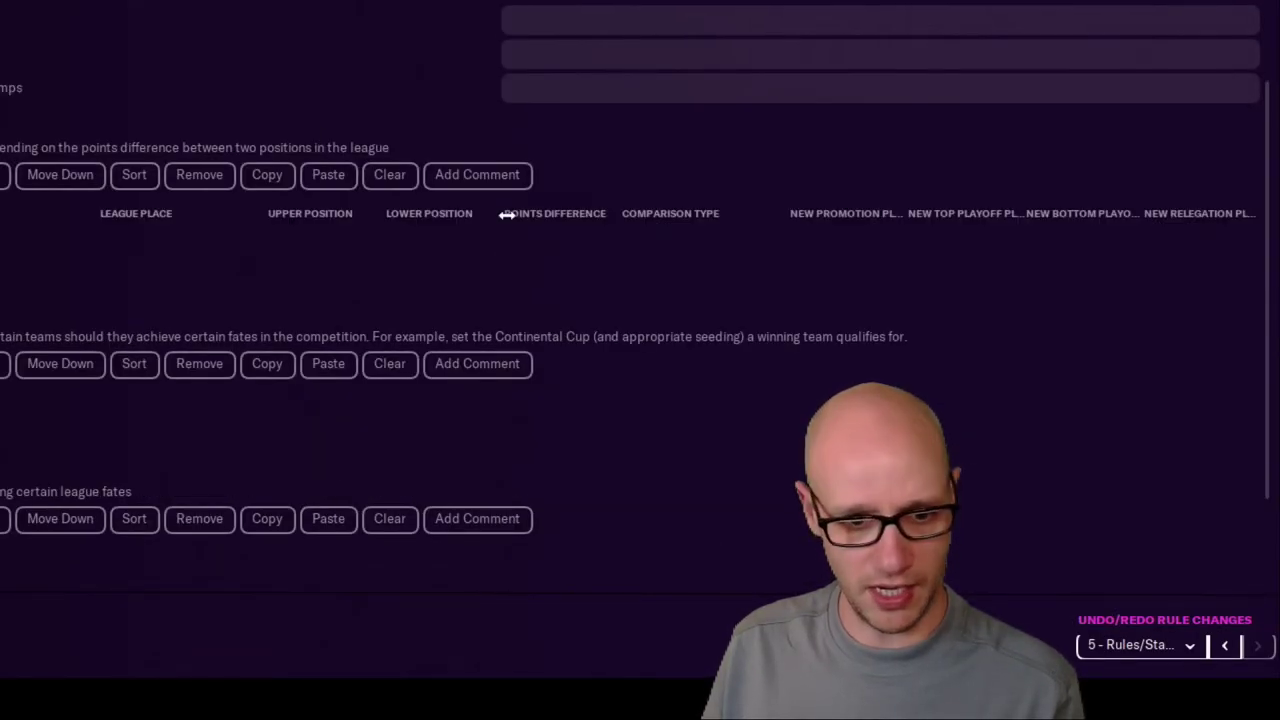
{"action": "scroll", "coordinate": [480, 290], "scroll_direction": "down", "scroll_amount": 3}
{"action": "scroll", "coordinate": [500, 340], "scroll_direction": "up", "scroll_amount": 10}
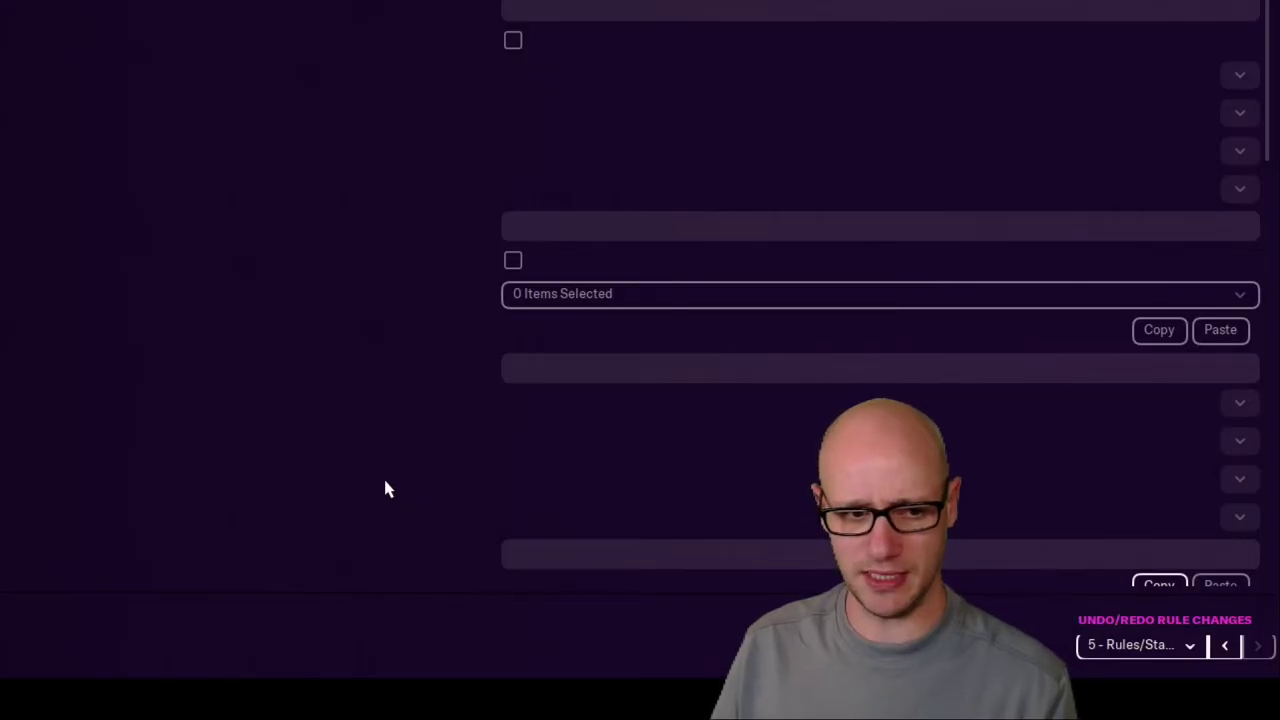
{"action": "scroll", "coordinate": [354, 489], "scroll_direction": "down", "scroll_amount": 2}
{"action": "scroll", "coordinate": [340, 425], "scroll_direction": "up", "scroll_amount": 2}
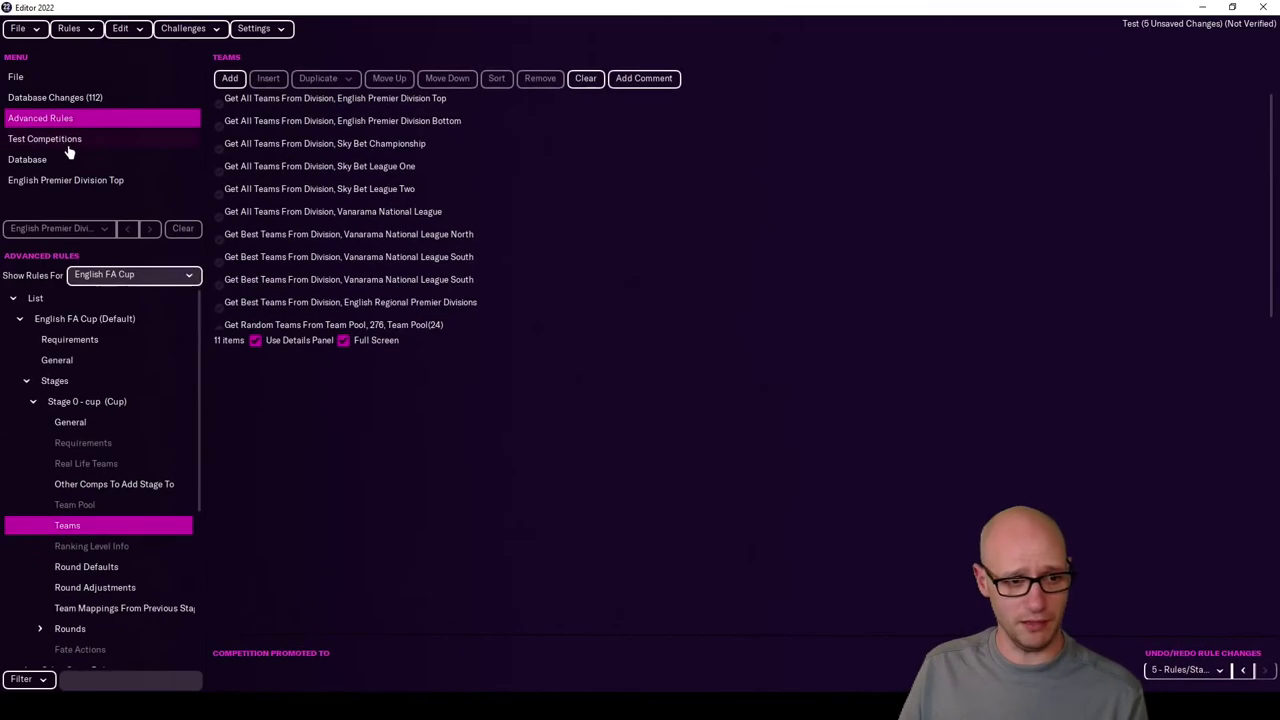
- Create a fresh competition test and run it to 1/7/2025
{"action": "left_click", "coordinate": [60, 139]}
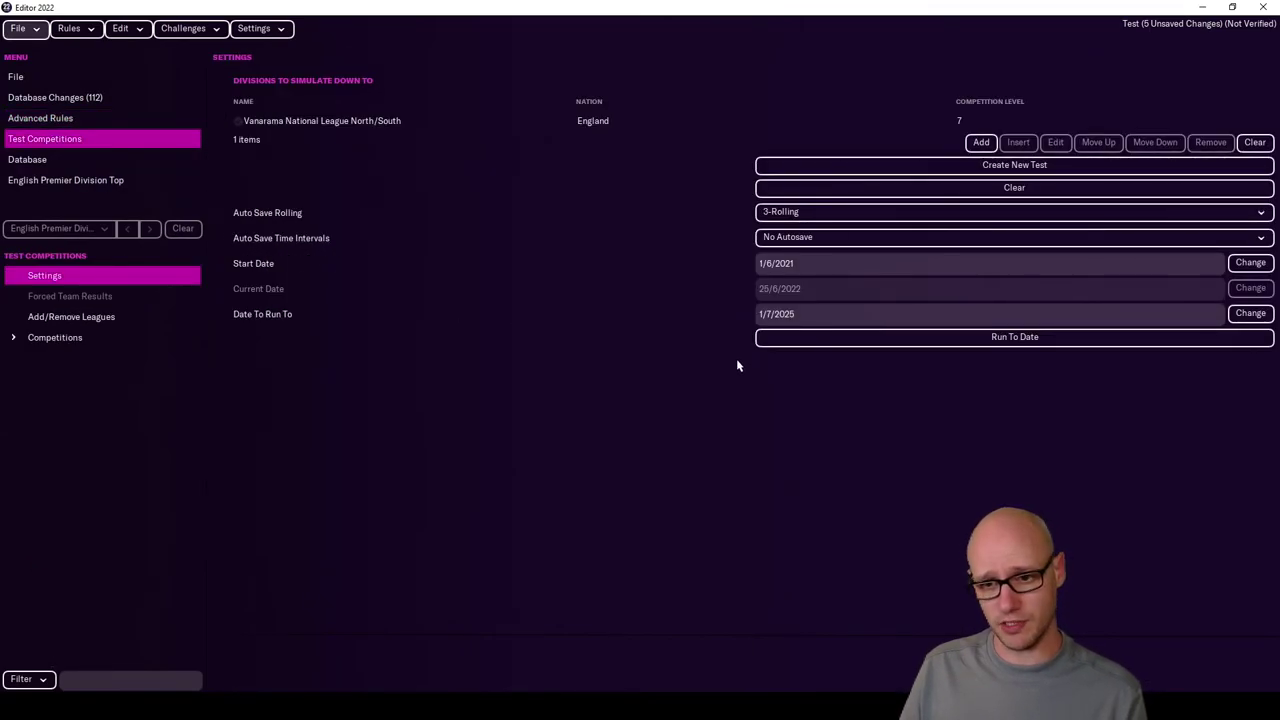
{"action": "left_click", "coordinate": [960, 165]}
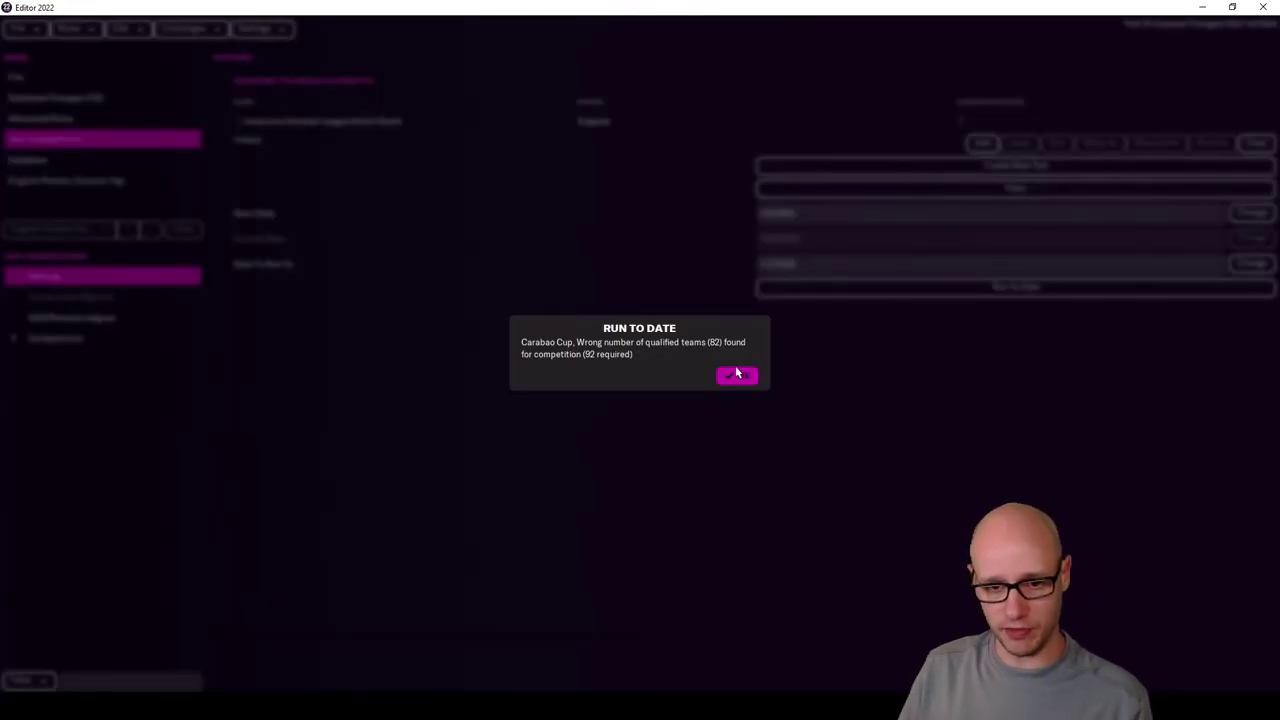
{"action": "left_click", "coordinate": [748, 378]}
- Check the number of teams and the team rules in Stage 0 of Carabao Cup (Normal)
{"action": "left_click", "coordinate": [12, 96]}
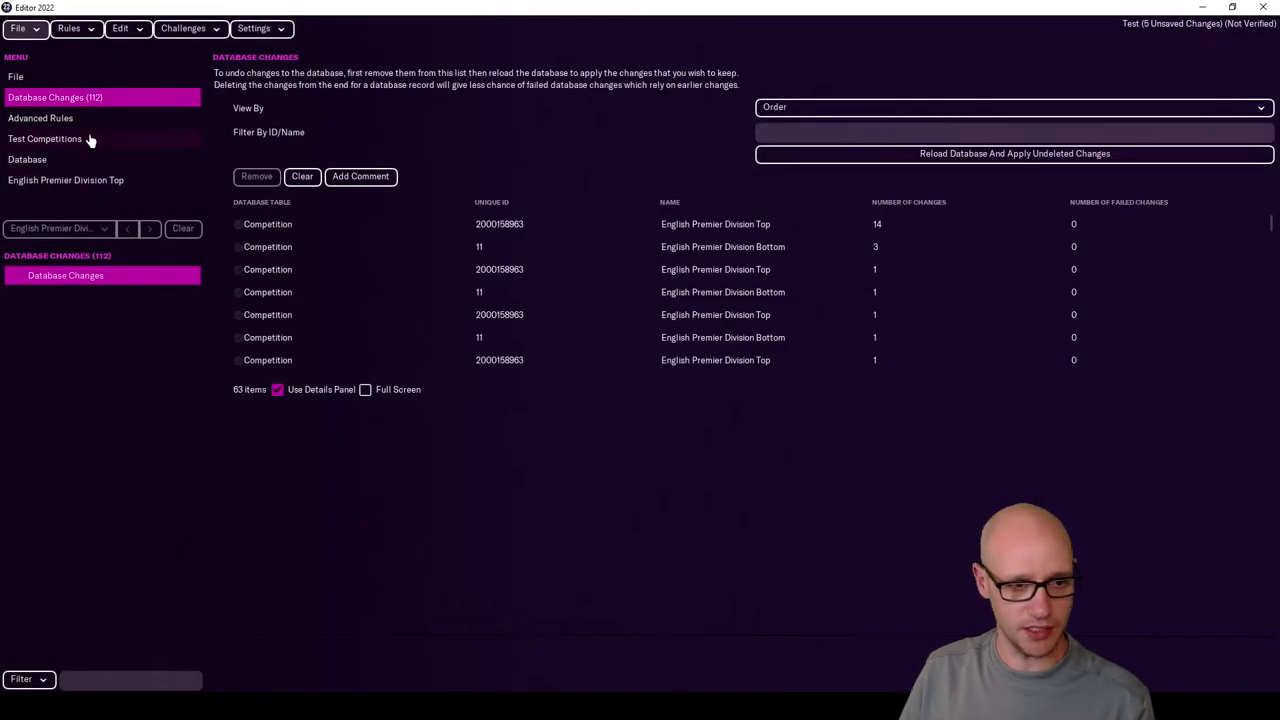
{"action": "left_click", "coordinate": [88, 141]}
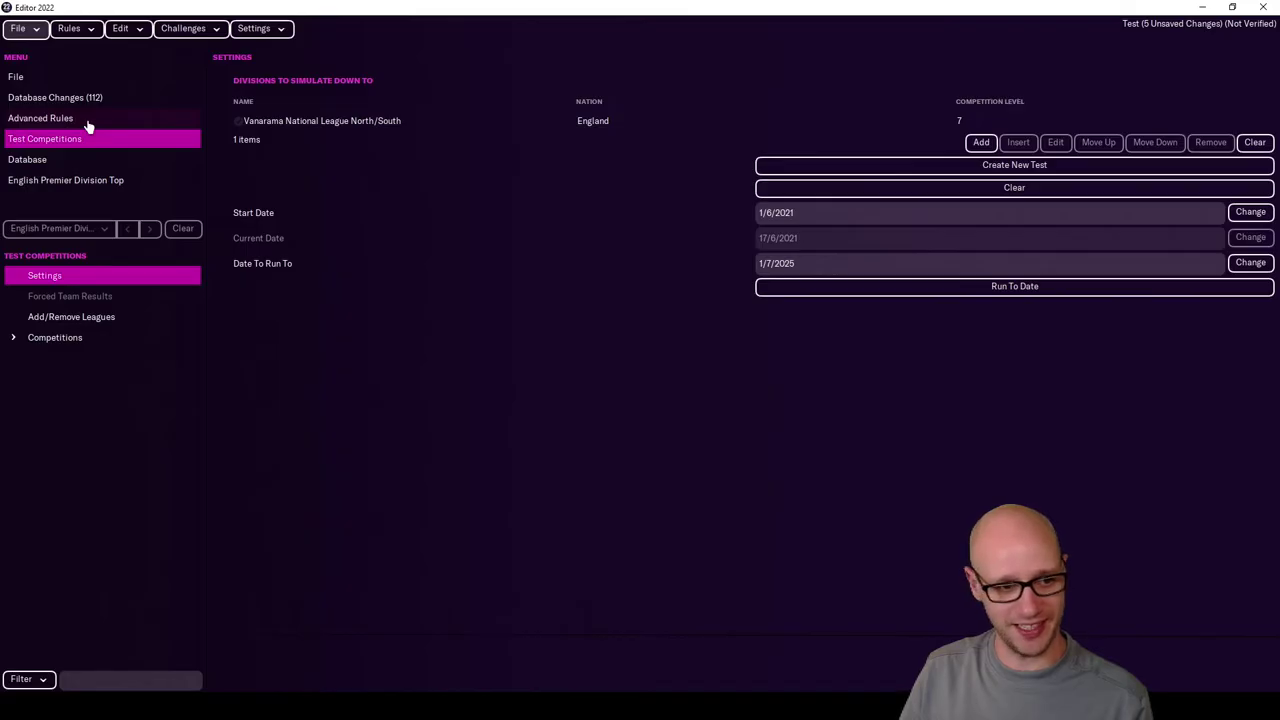
{"action": "left_click", "coordinate": [88, 120]}
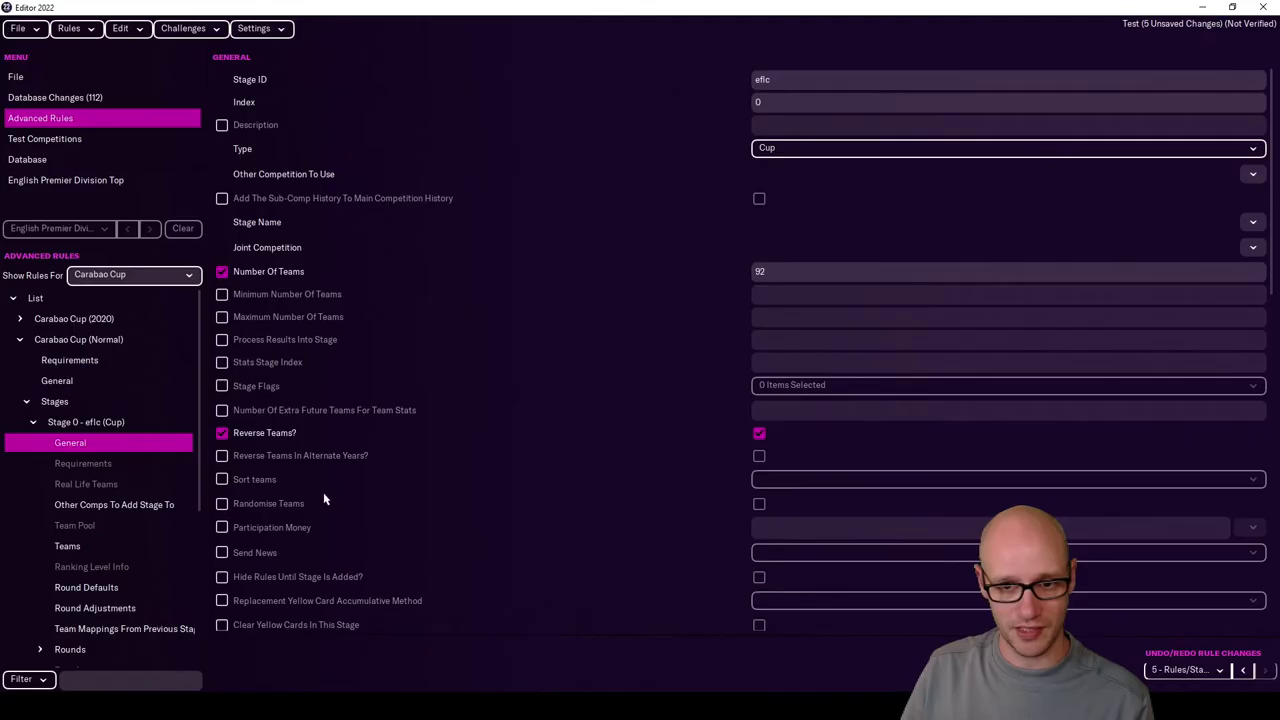
{"action": "left_click", "coordinate": [114, 505]}
{"action": "left_click", "coordinate": [125, 546]}
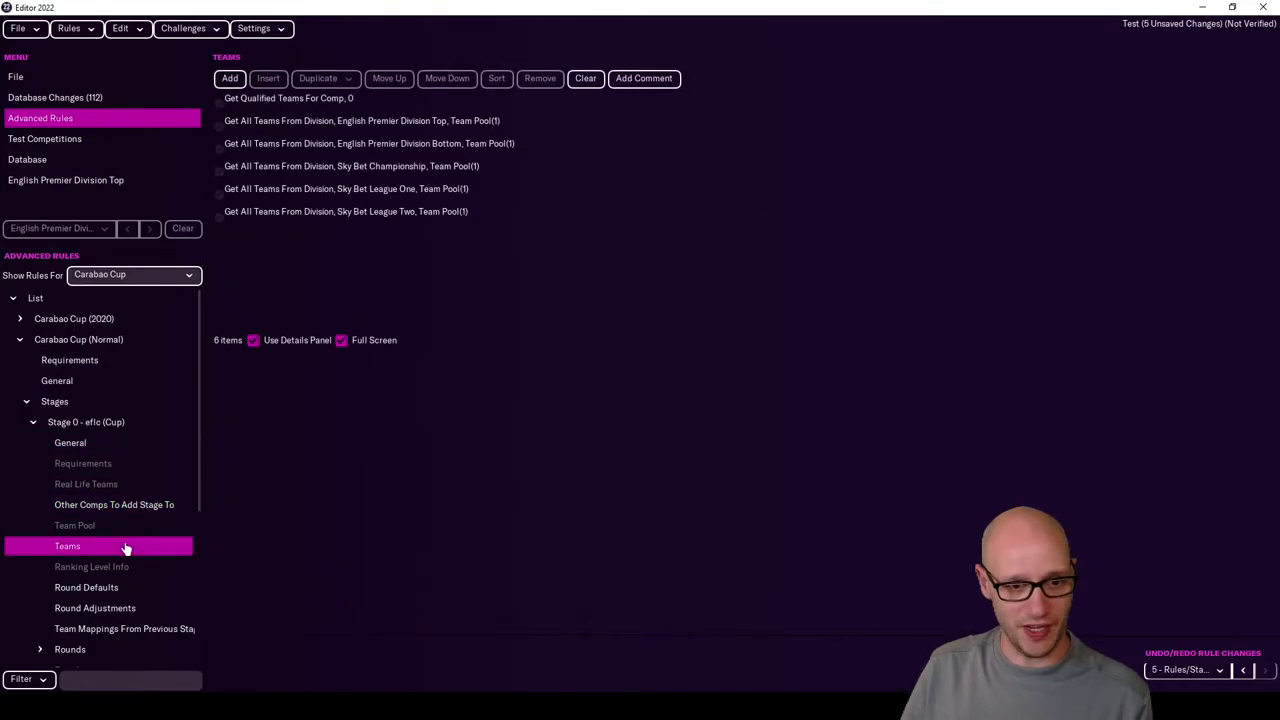
- Relink the missing Get Best Teams From Division competition in the Carabao Cup's qualified teams to English Premier Division Top
{"action": "left_click", "coordinate": [84, 548]}
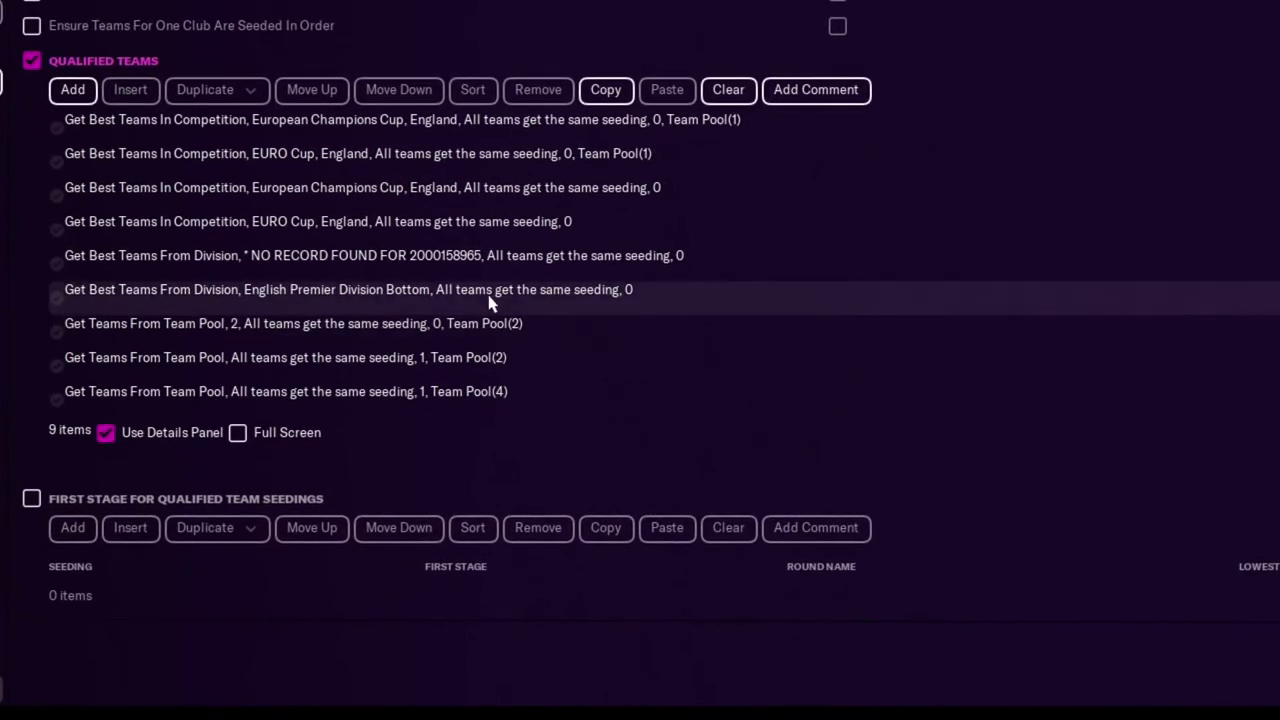
{"action": "left_click", "coordinate": [478, 276]}
{"action": "scroll", "coordinate": [903, 580], "scroll_direction": "down", "scroll_amount": 2}
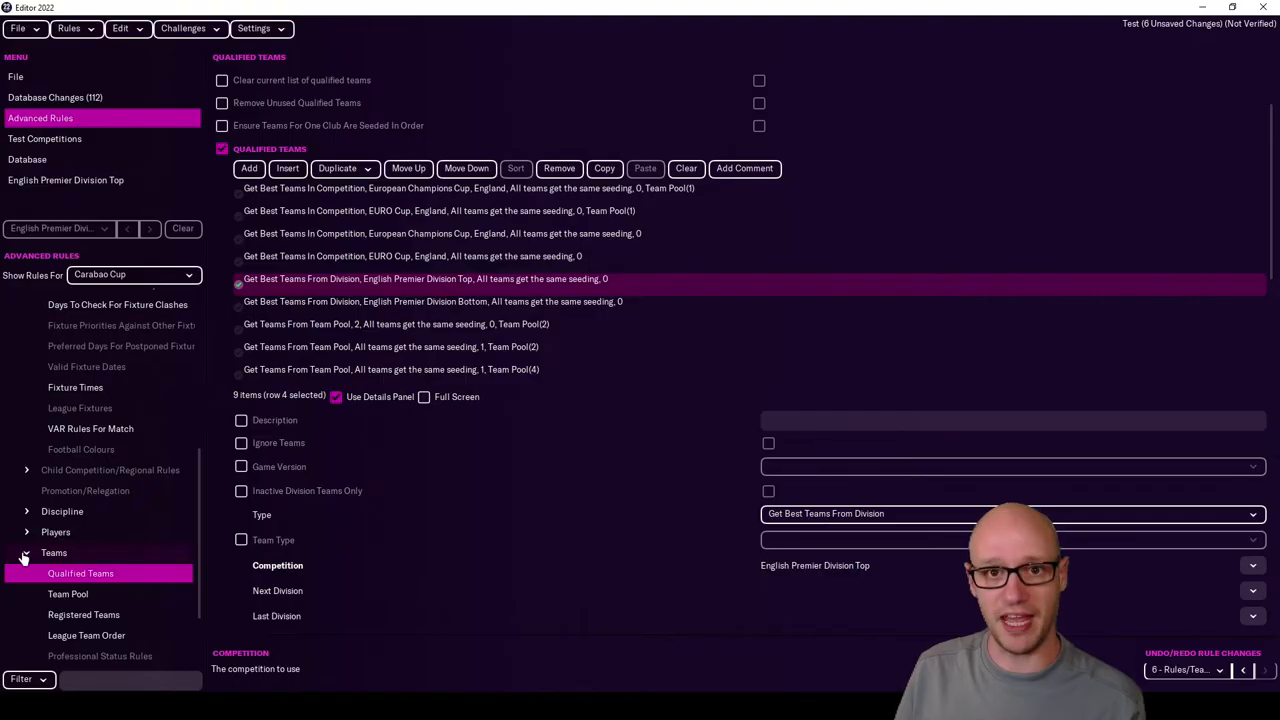
- Examine the Carabao Cup's ranking level info for missing competition records
{"action": "left_click", "coordinate": [28, 554]}
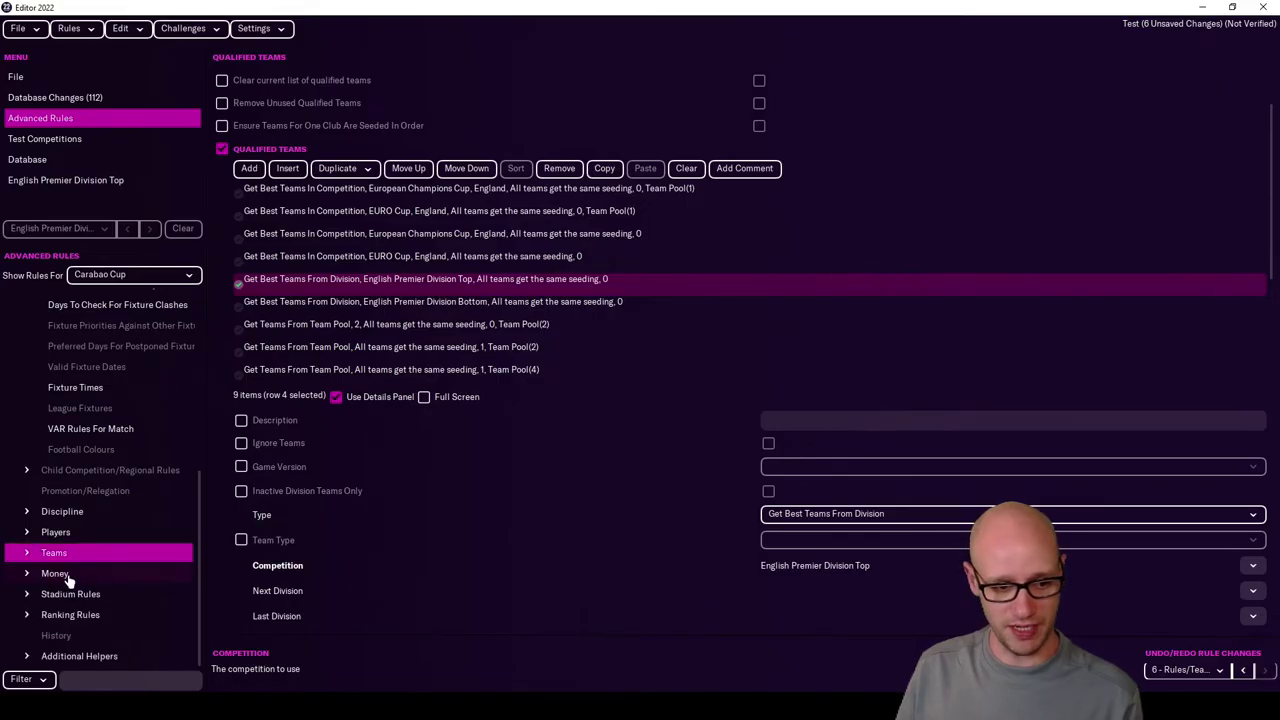
{"action": "left_click", "coordinate": [26, 614]}
{"action": "scroll", "coordinate": [57, 634], "scroll_direction": "down", "scroll_amount": 1}
{"action": "left_click", "coordinate": [70, 620]}
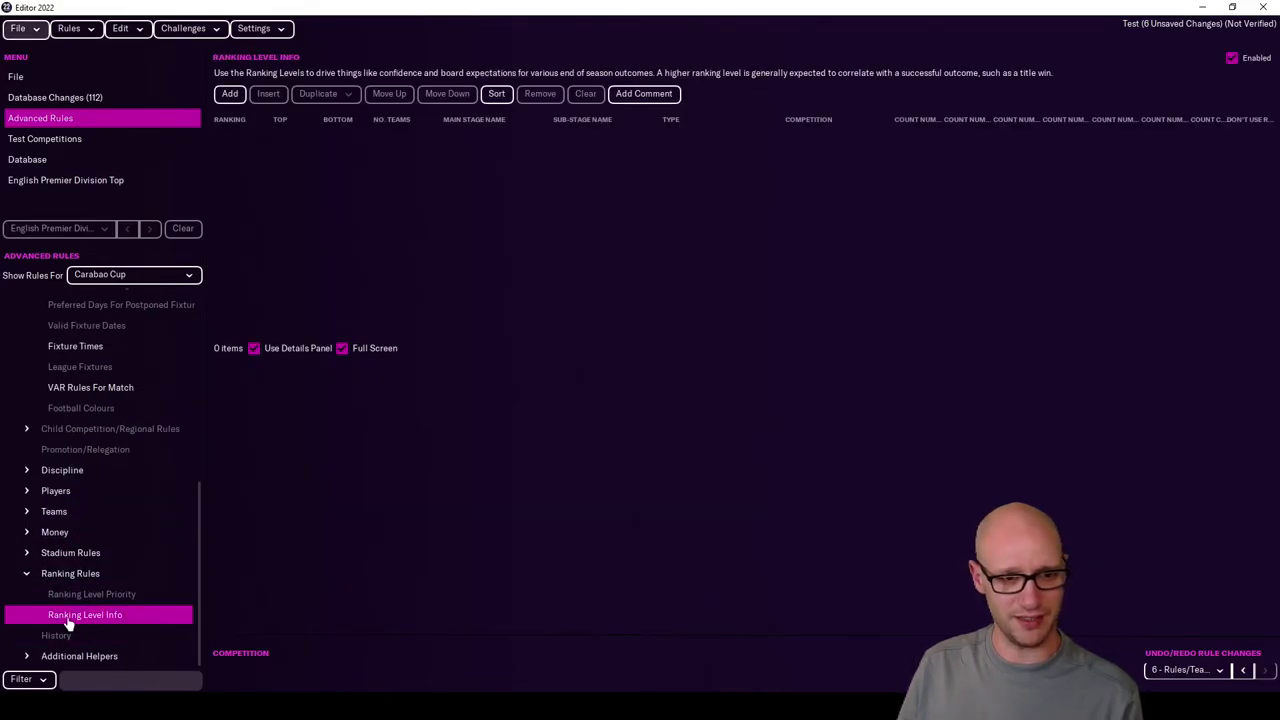
{"action": "scroll", "coordinate": [60, 440], "scroll_direction": "up", "scroll_amount": 5}
- Create another competition test and run it to check the Carabao Cup's qualified teams
{"action": "left_click", "coordinate": [86, 139]}
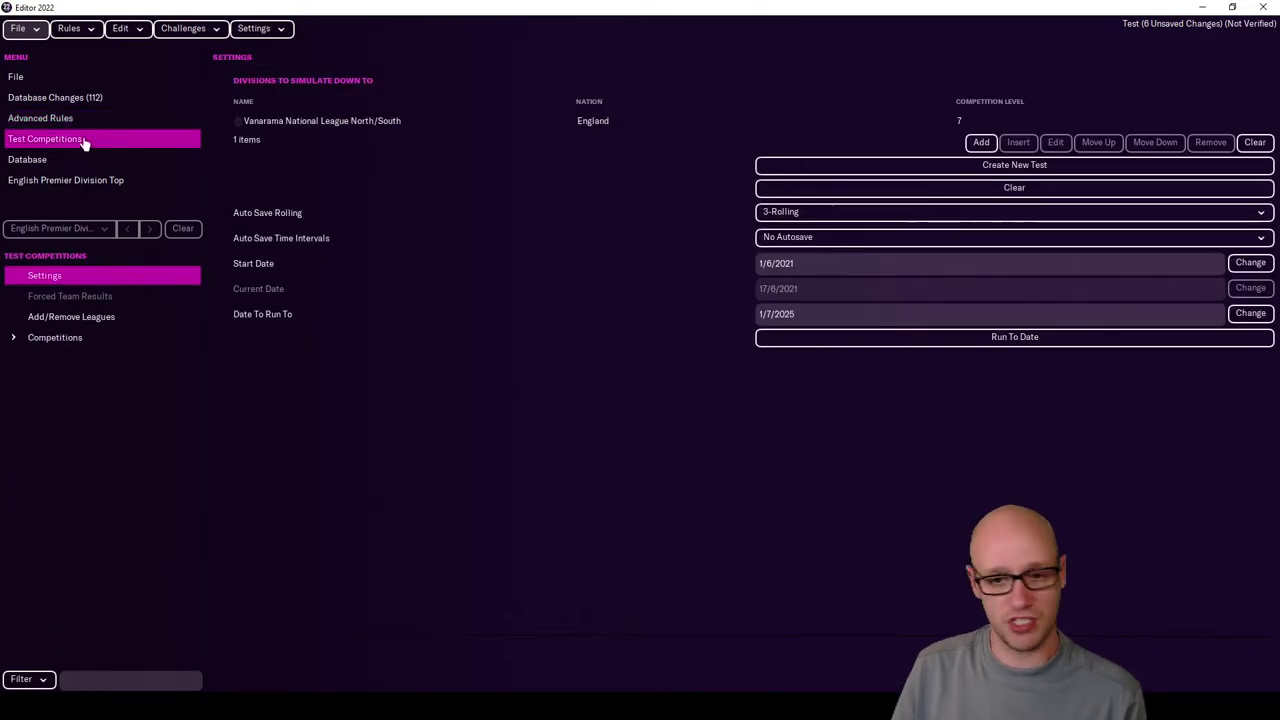
{"action": "left_click", "coordinate": [889, 168]}
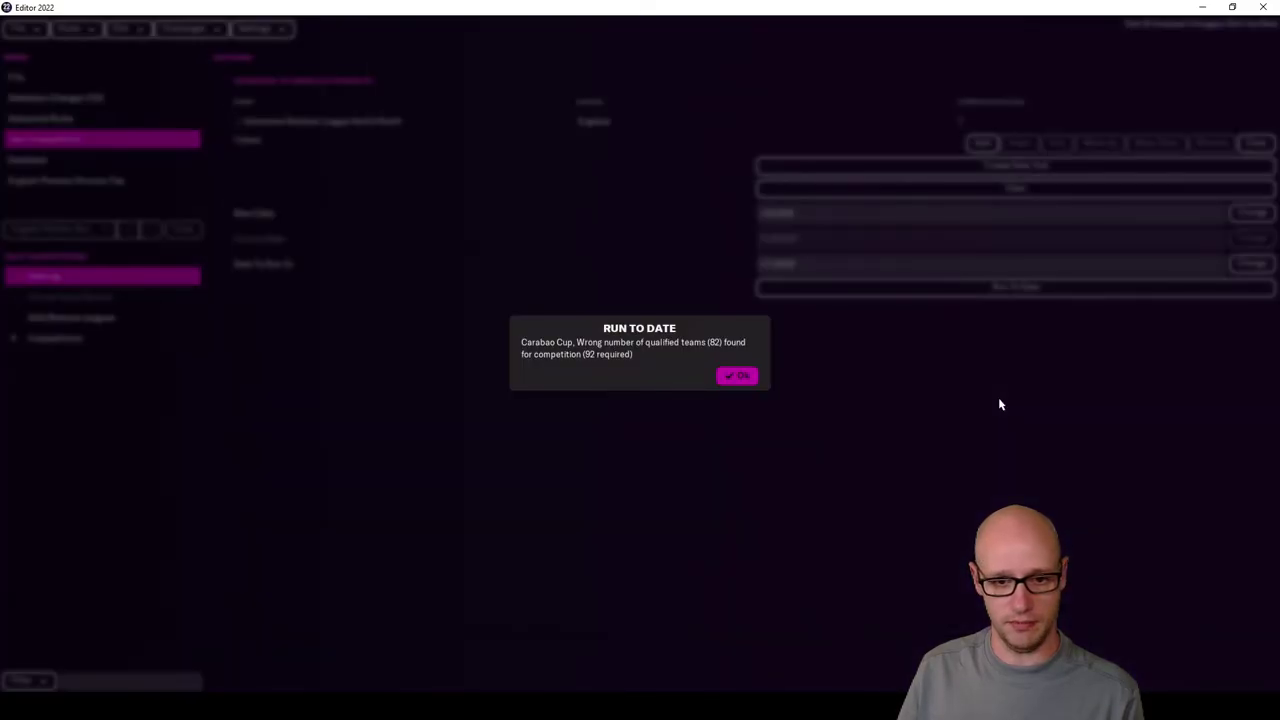
{"action": "left_click", "coordinate": [741, 379]}
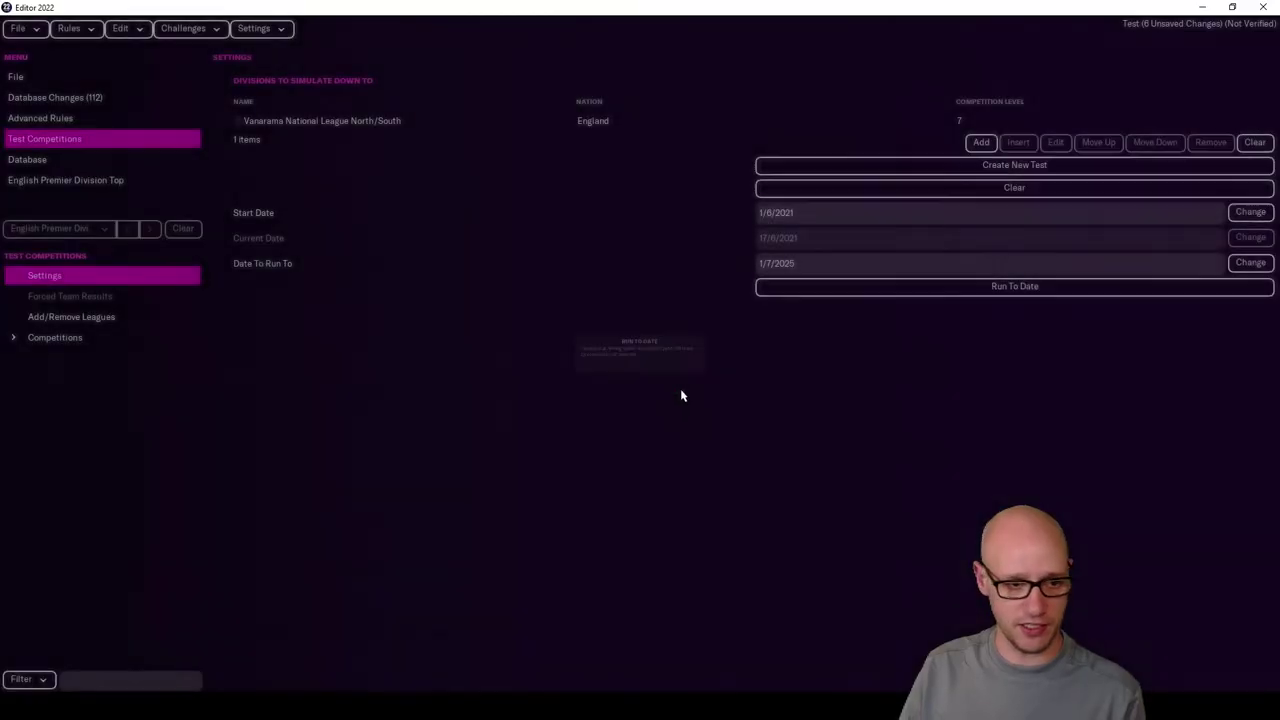
- Relink the missing Get All Teams From Division competition in the Carabao Cup's team pool to English Premier Division Top
{"action": "left_click", "coordinate": [88, 119]}
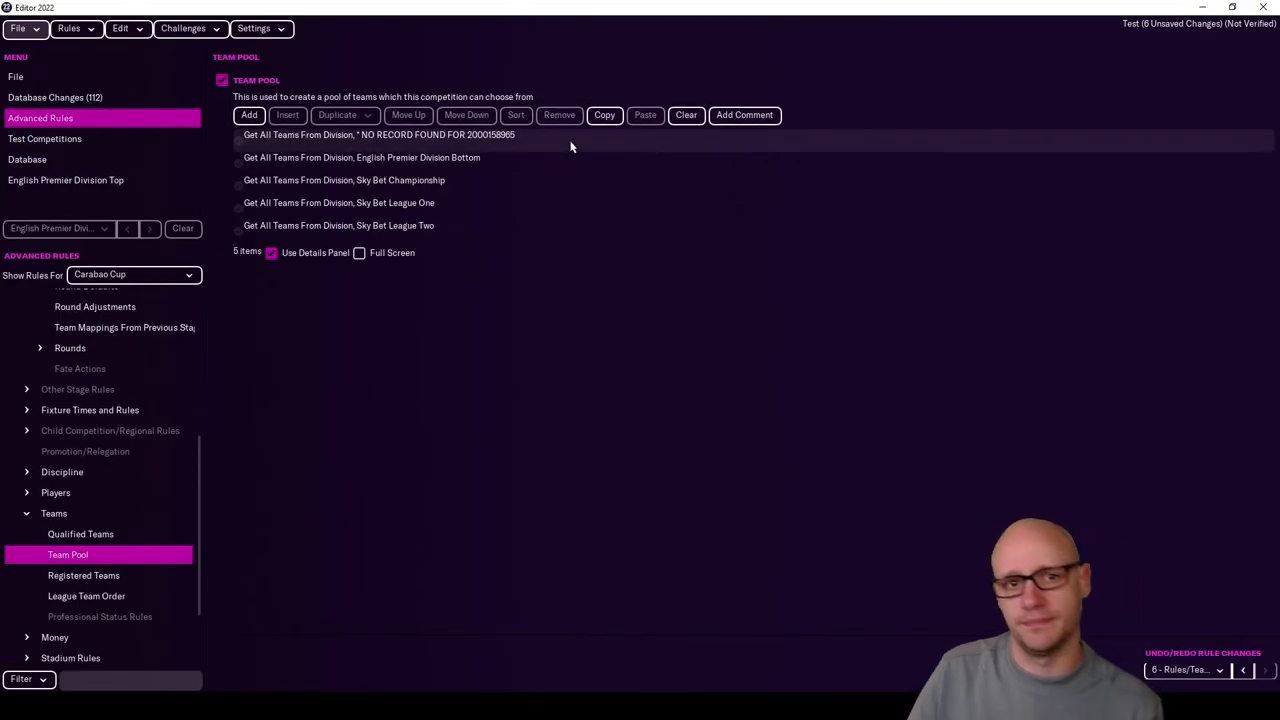
{"action": "left_click", "coordinate": [571, 143]}
{"action": "left_click", "coordinate": [1249, 421]}
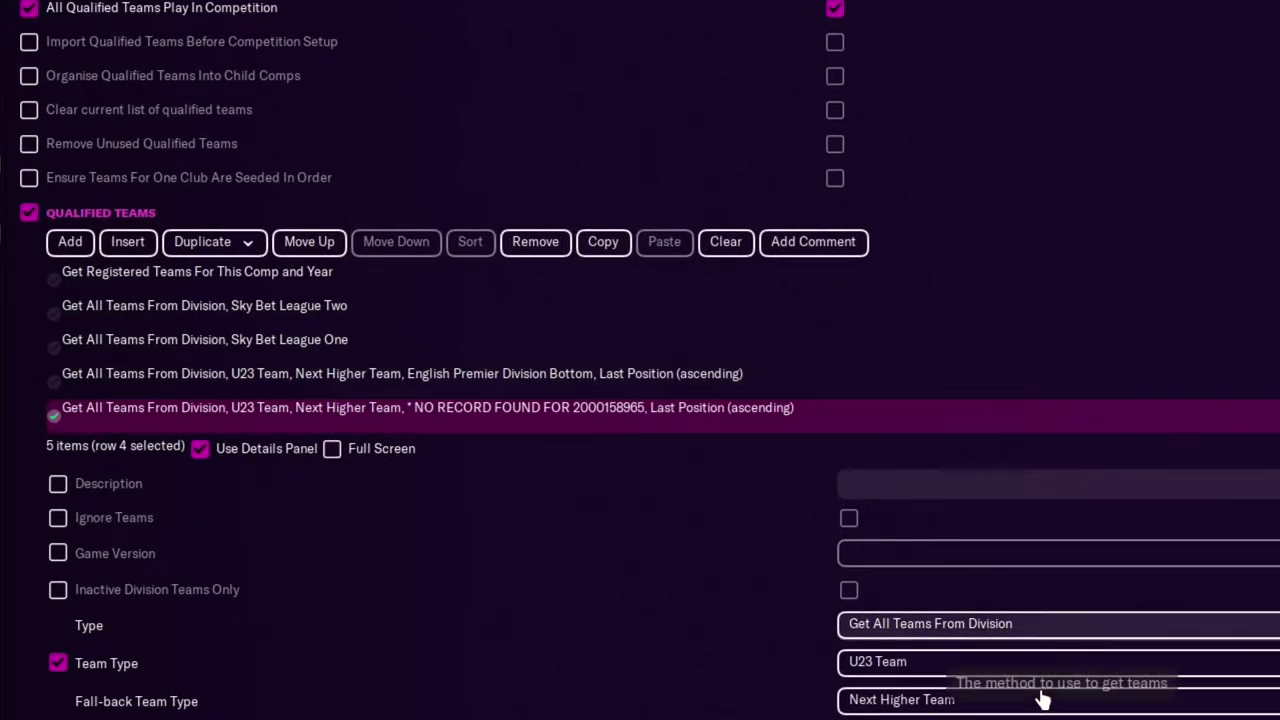
- Relink the missing U23 division competition in Papa John's Trophy's qualified teams and team pool to English Premier Division Top
{"action": "scroll", "coordinate": [697, 686], "scroll_direction": "down", "scroll_amount": 2}
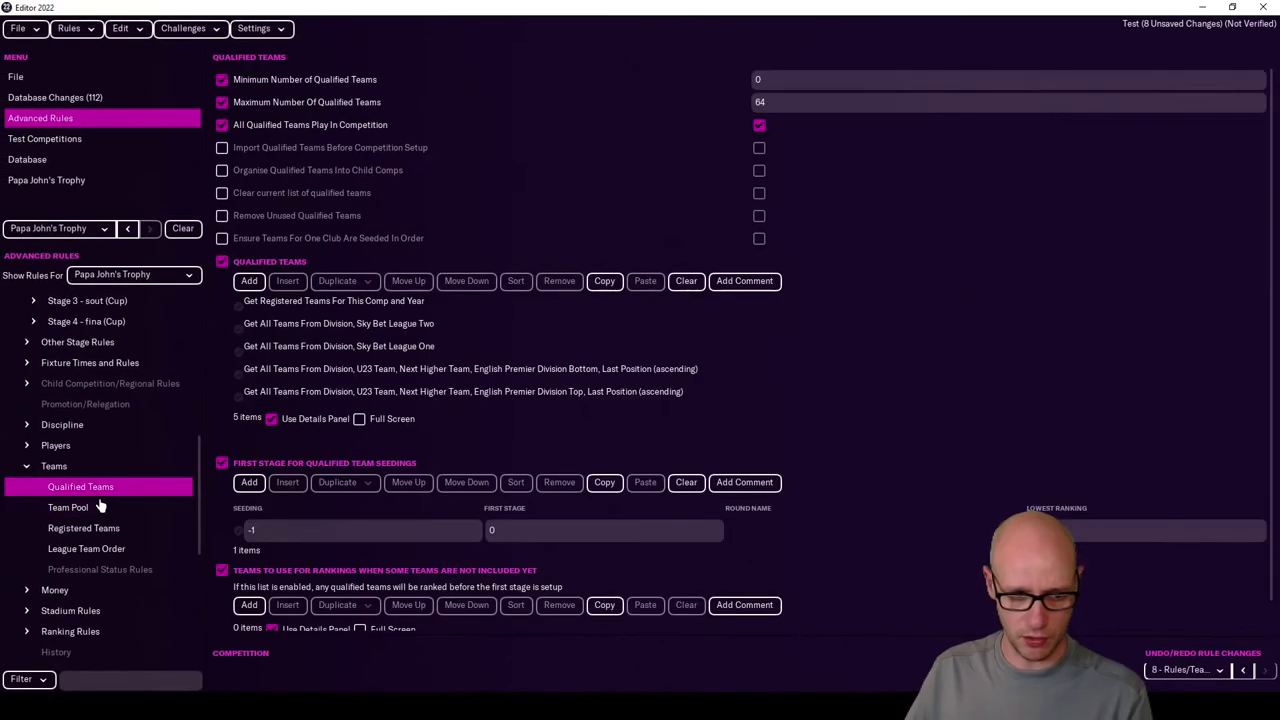
{"action": "left_click", "coordinate": [100, 506]}
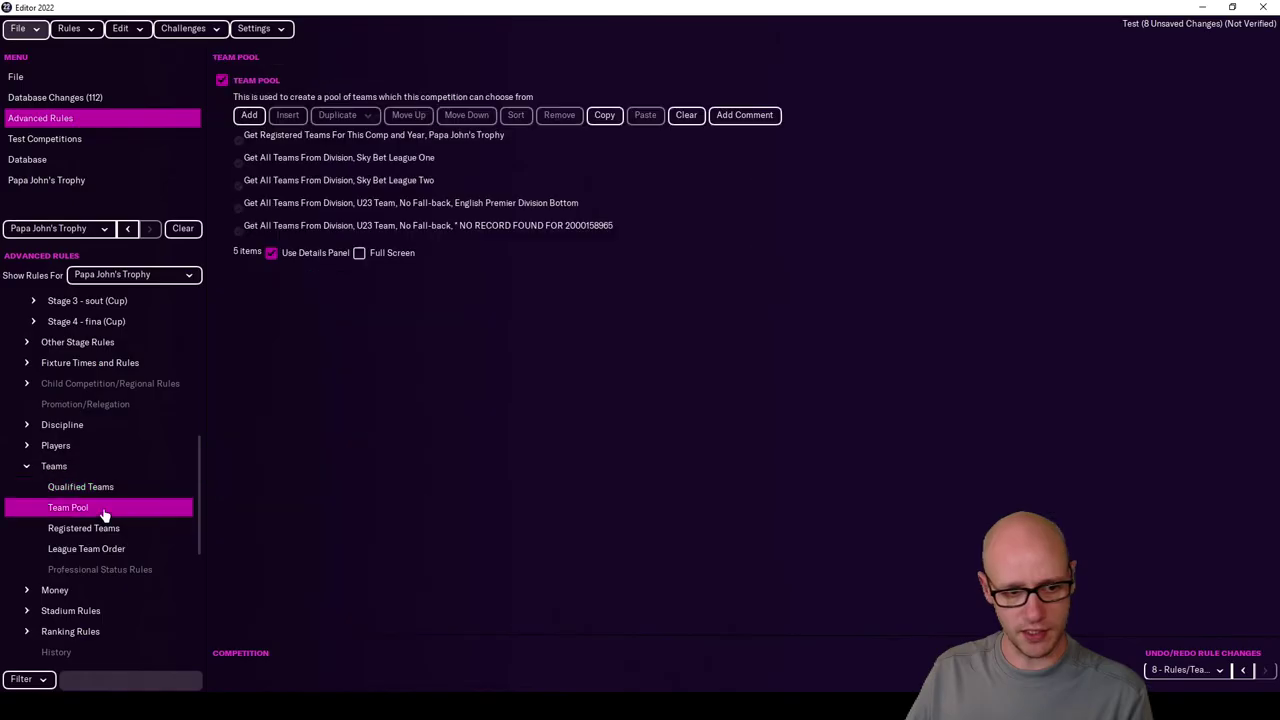
{"action": "left_click", "coordinate": [528, 232]}
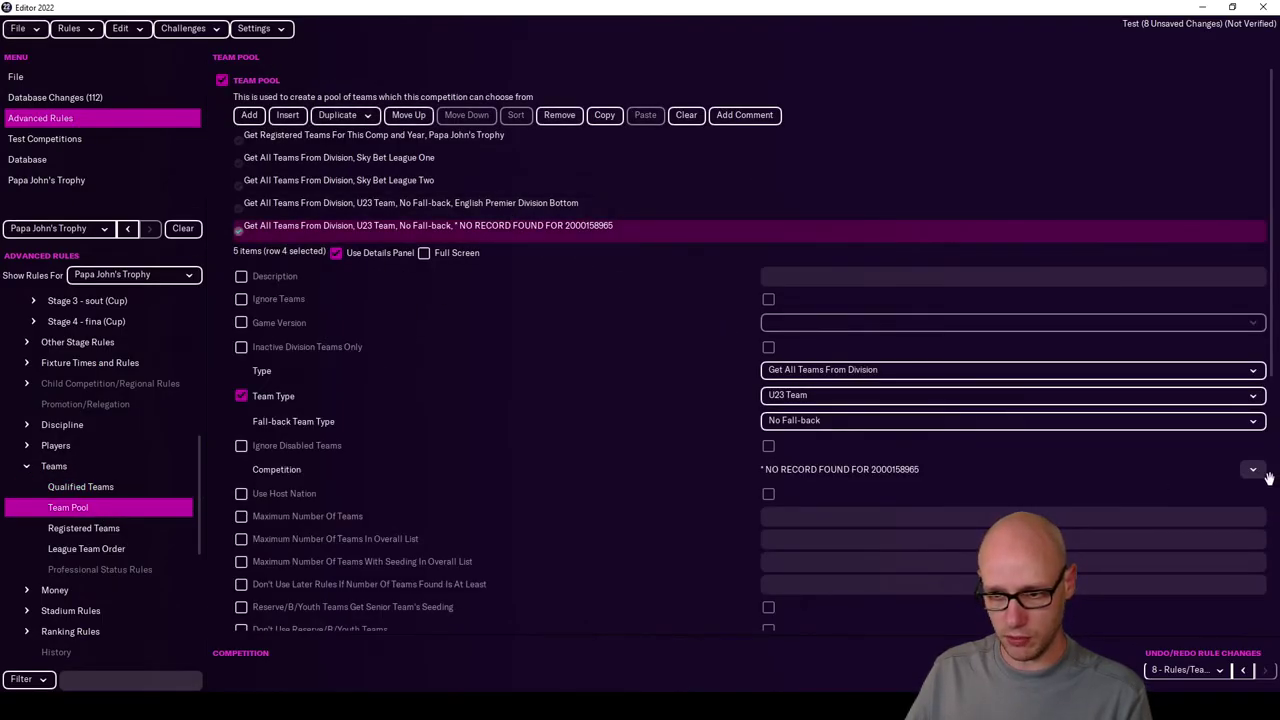
{"action": "left_click", "coordinate": [1262, 474]}
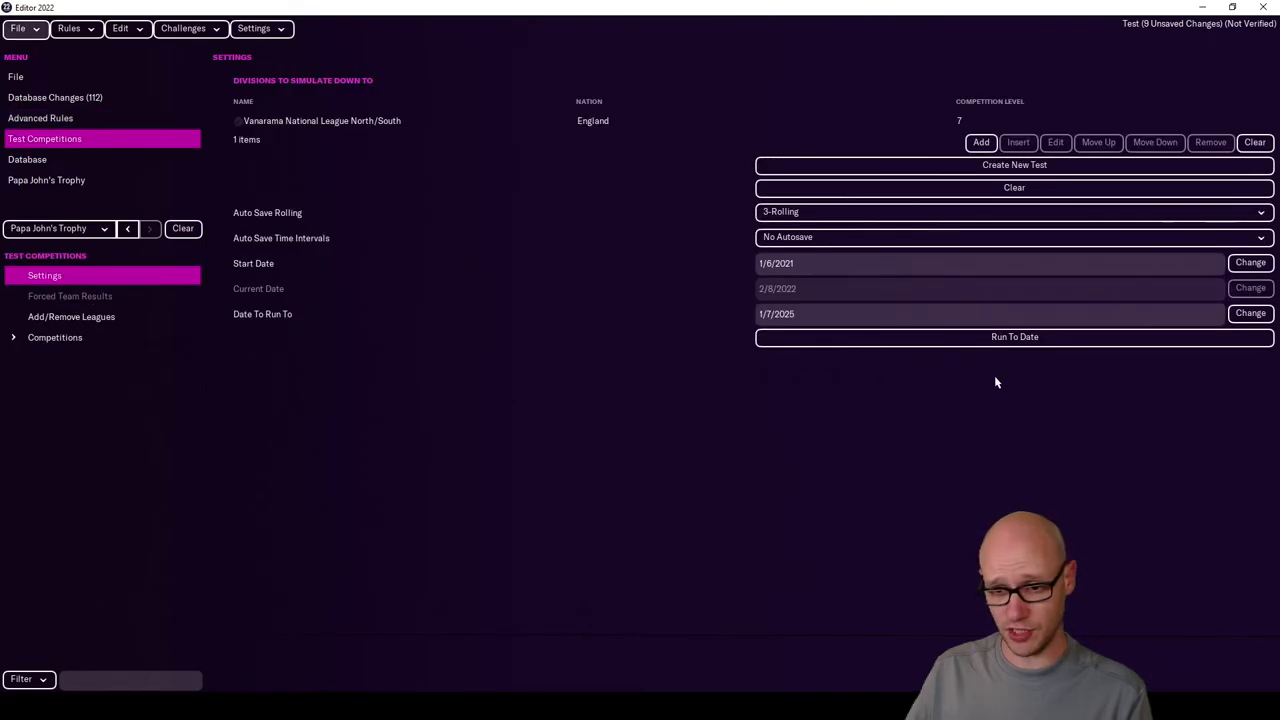
- Create a new competition test and run it to 1/7/2025
{"action": "left_click", "coordinate": [985, 168]}
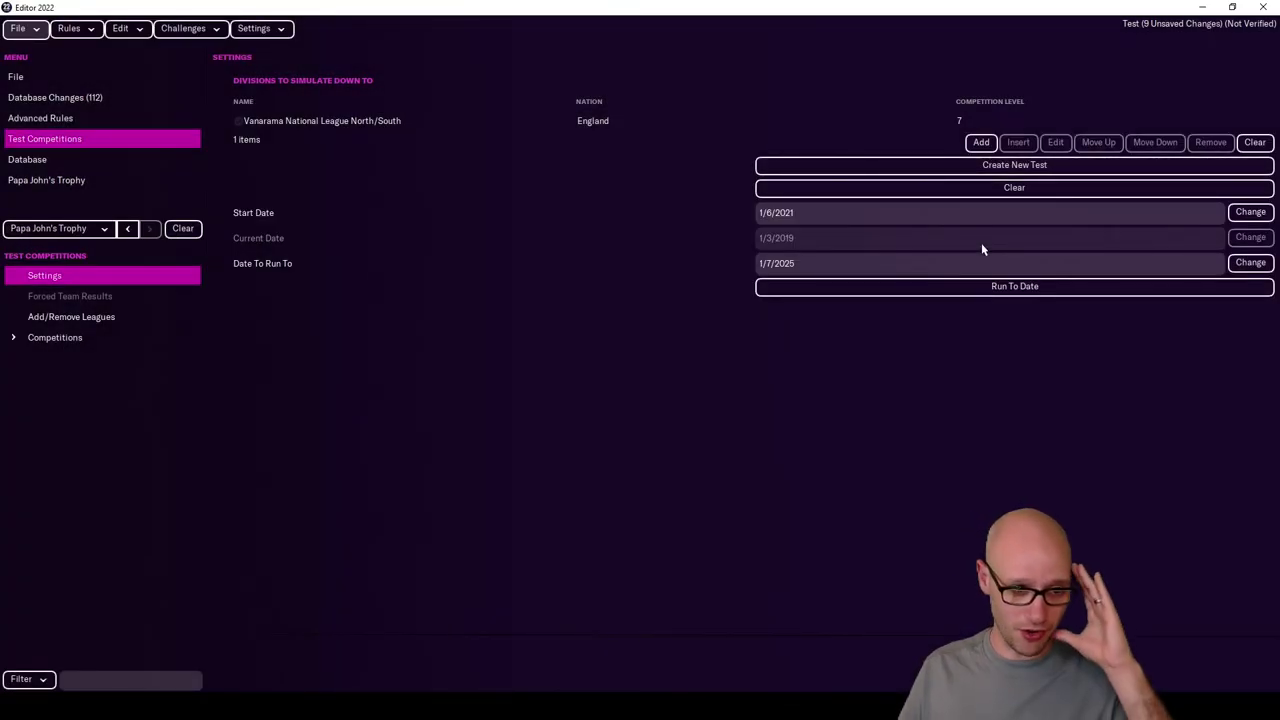
{"action": "left_click", "coordinate": [949, 287]}
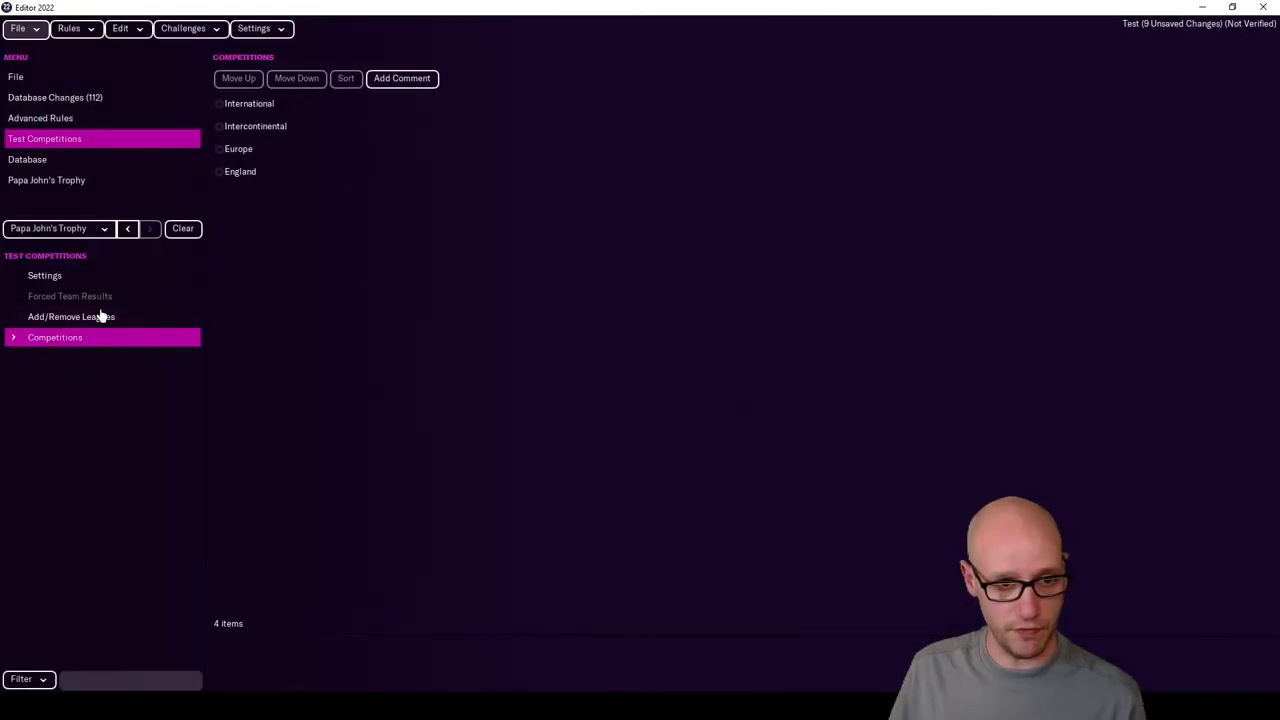
- Examine the tested International, Intercontinental, Europe and England competitions for their simulated years, stages and rule files
{"action": "double_click", "coordinate": [263, 104]}
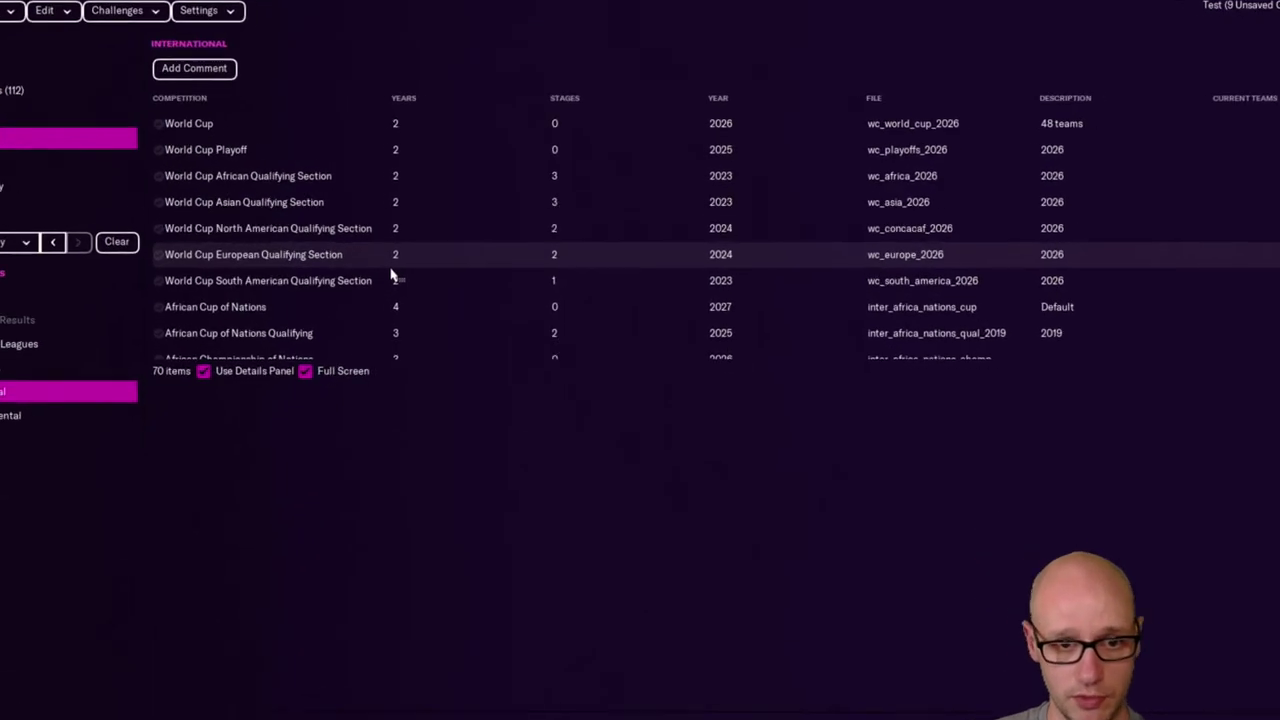
{"action": "scroll", "coordinate": [535, 194], "scroll_direction": "down", "scroll_amount": 5}
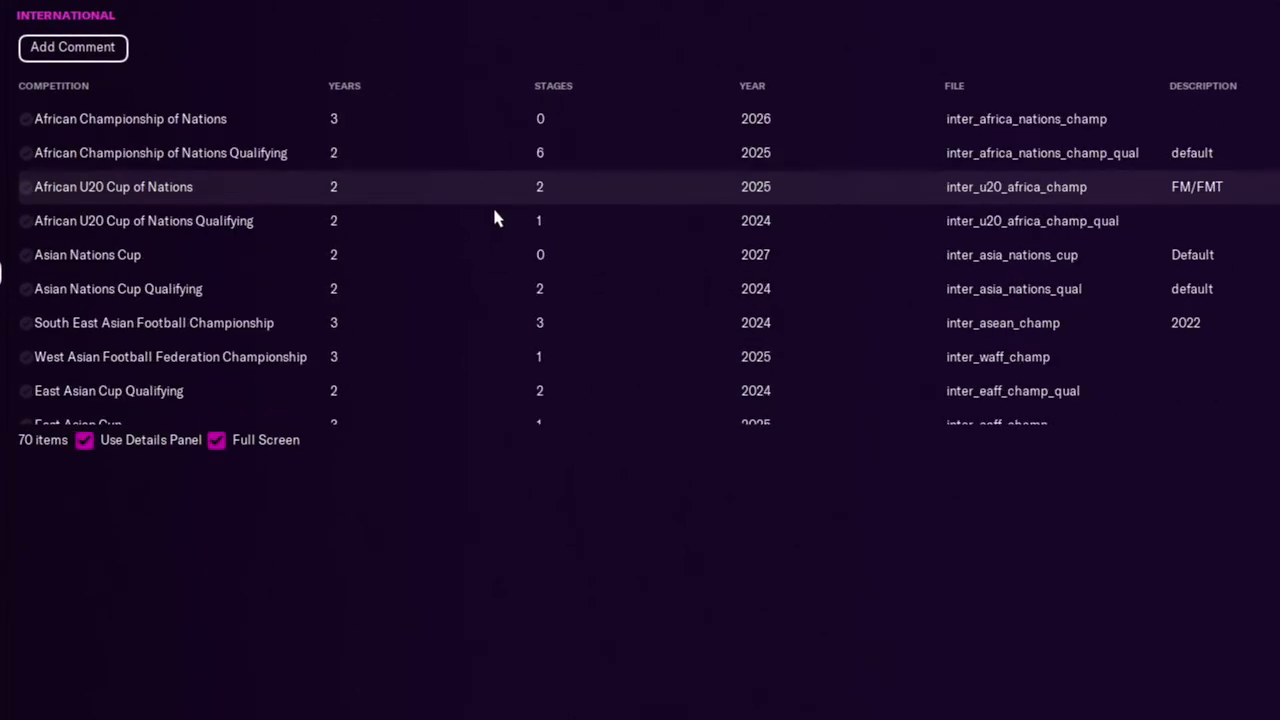
{"action": "scroll", "coordinate": [494, 213], "scroll_direction": "down", "scroll_amount": 10}
{"action": "scroll", "coordinate": [494, 218], "scroll_direction": "down", "scroll_amount": 8}
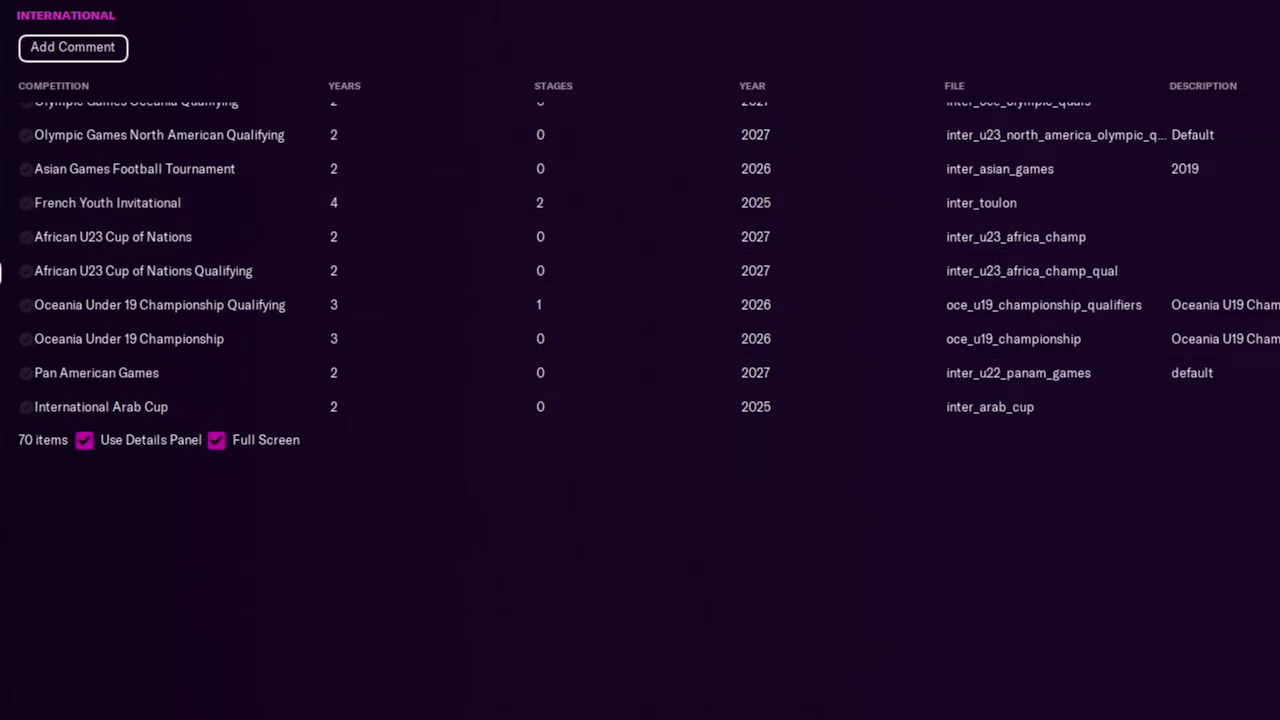
{"action": "left_click", "coordinate": [1, 272]}
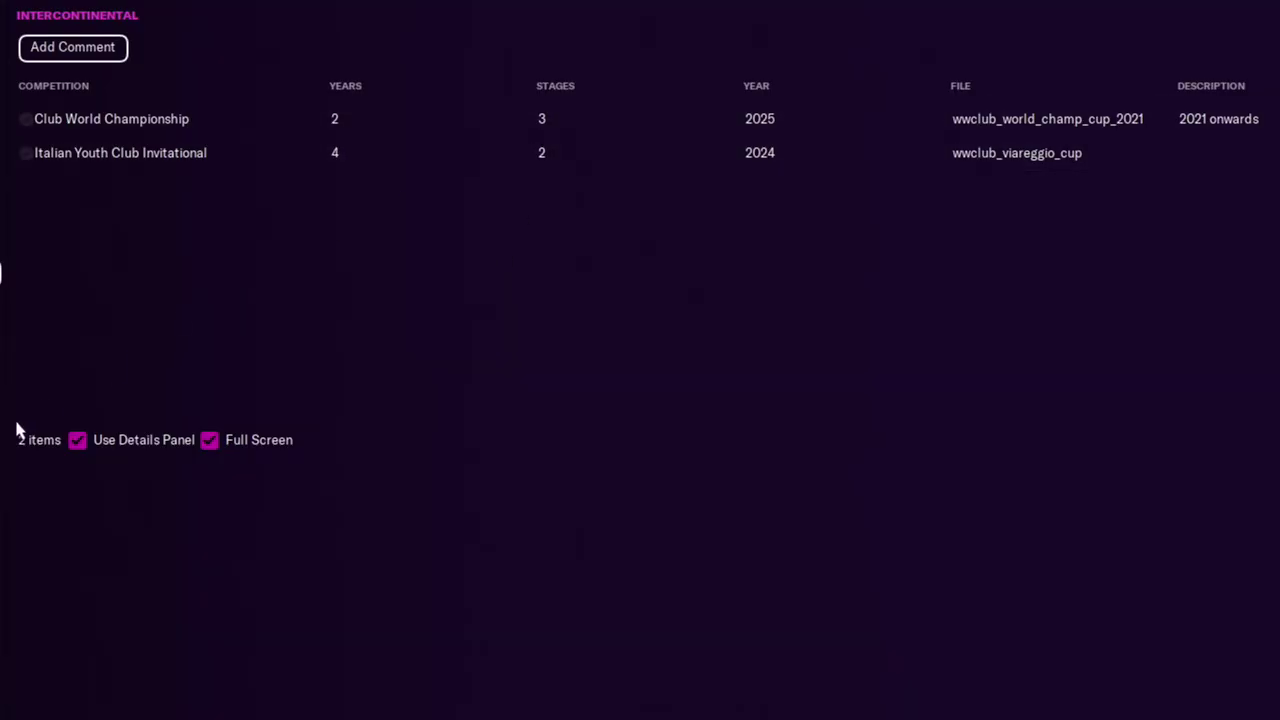
{"action": "left_click", "coordinate": [1, 272]}
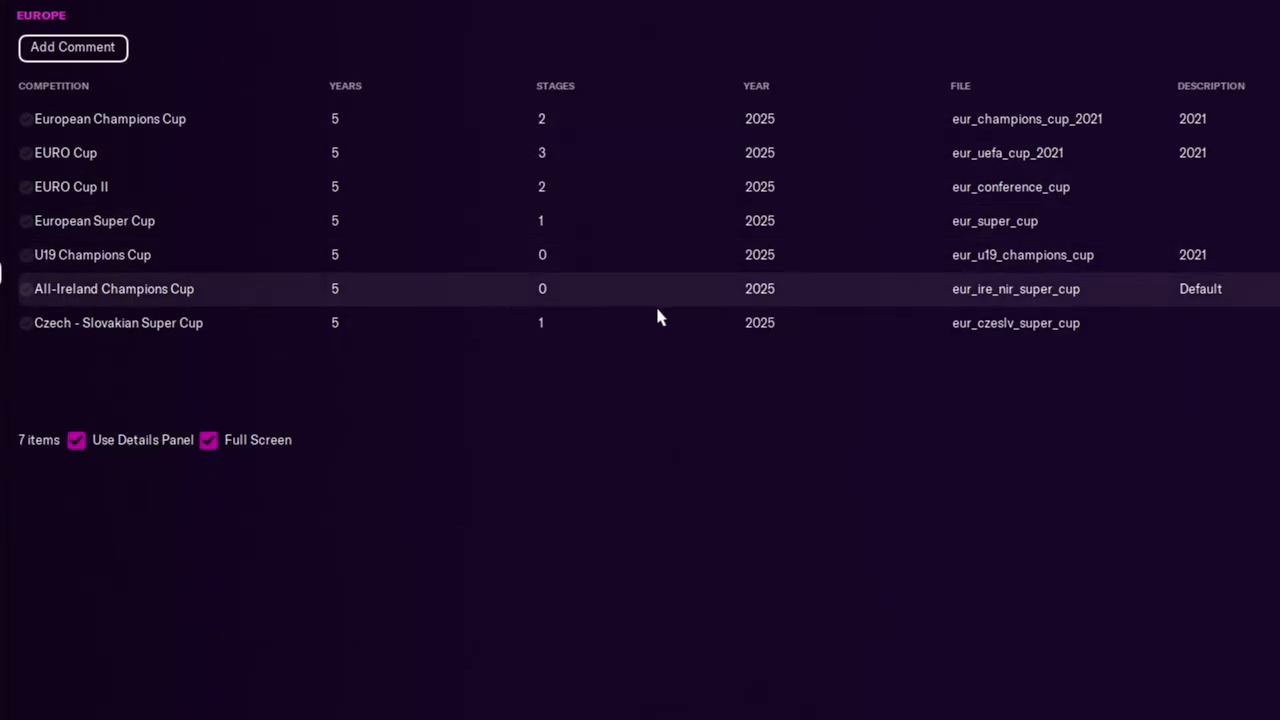
{"action": "key", "text": "Down"}
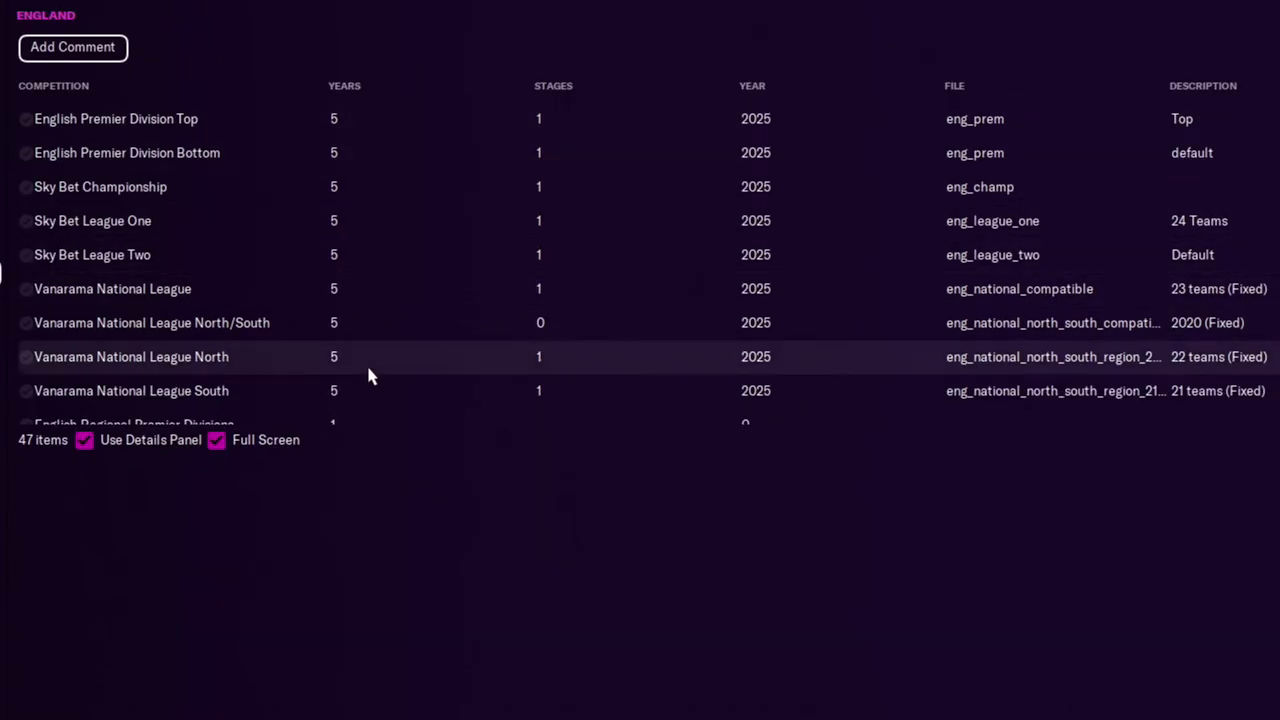
{"action": "scroll", "coordinate": [465, 312], "scroll_direction": "down", "scroll_amount": 7}
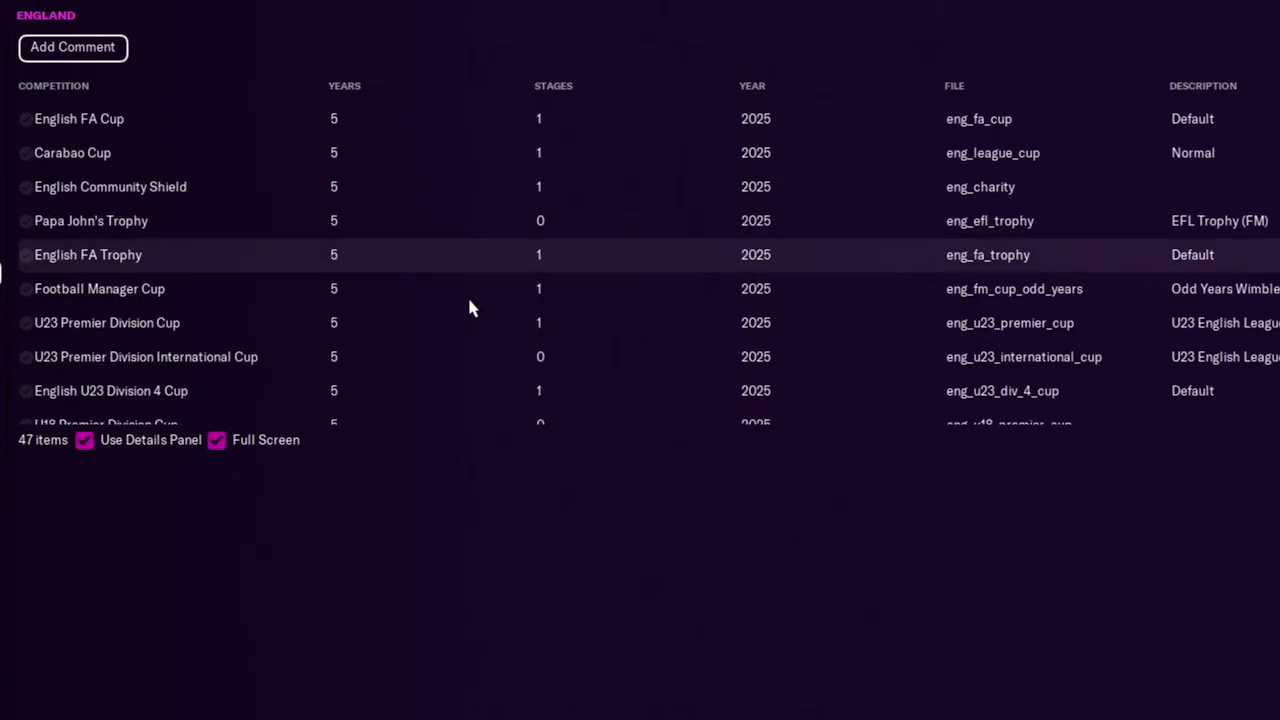
{"action": "scroll", "coordinate": [471, 308], "scroll_direction": "down", "scroll_amount": 8}
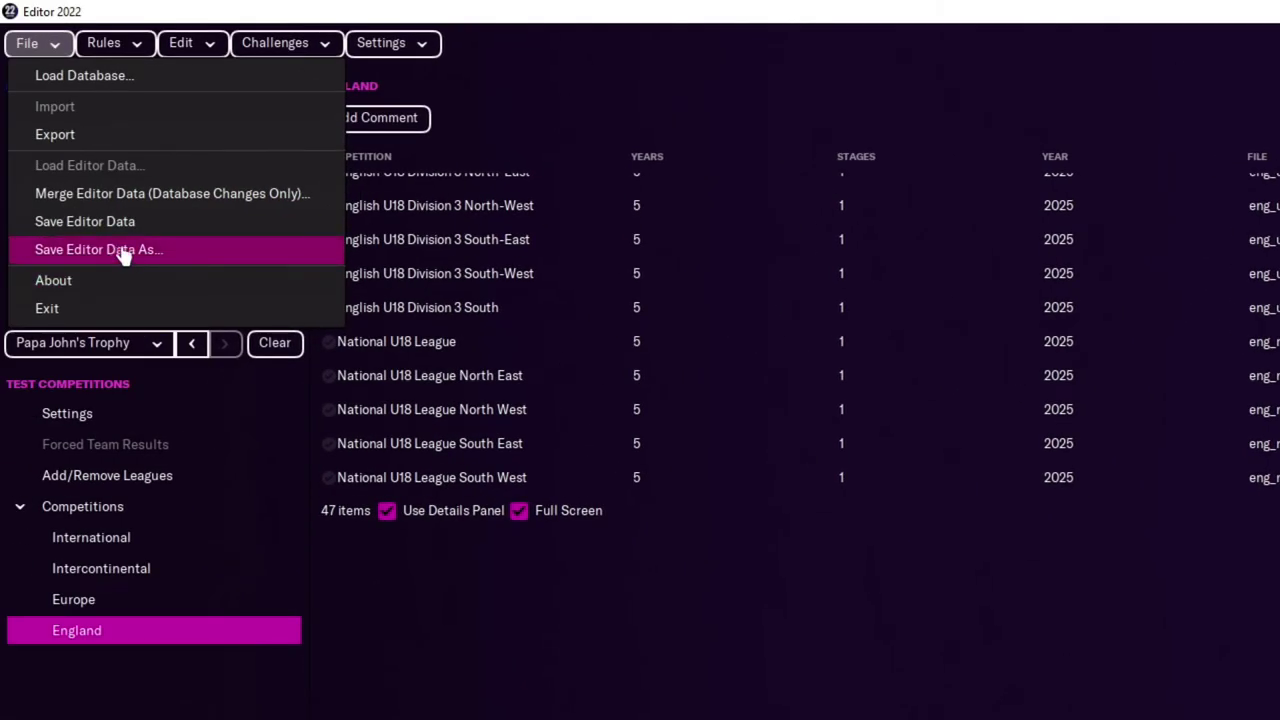
- Save the editor data as the Test file
{"action": "left_click", "coordinate": [140, 251]}
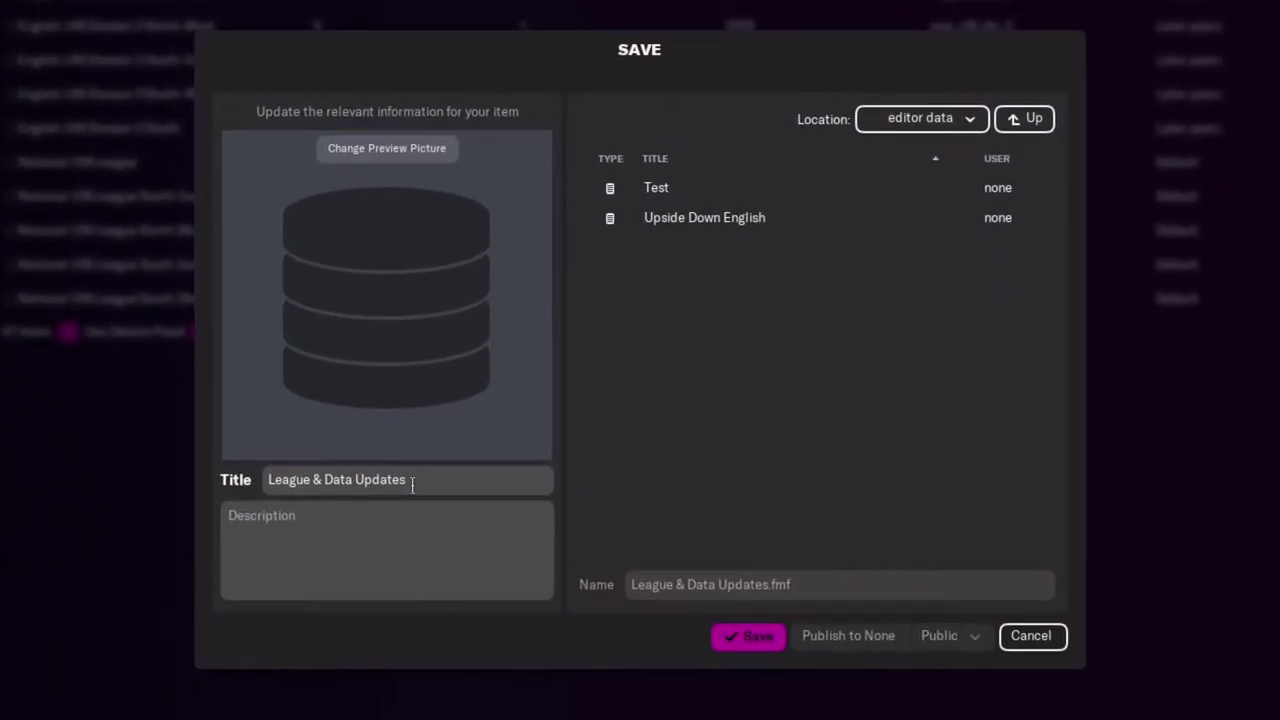
{"action": "left_click_drag", "start_coordinate": [411, 485], "coordinate": [237, 495]}
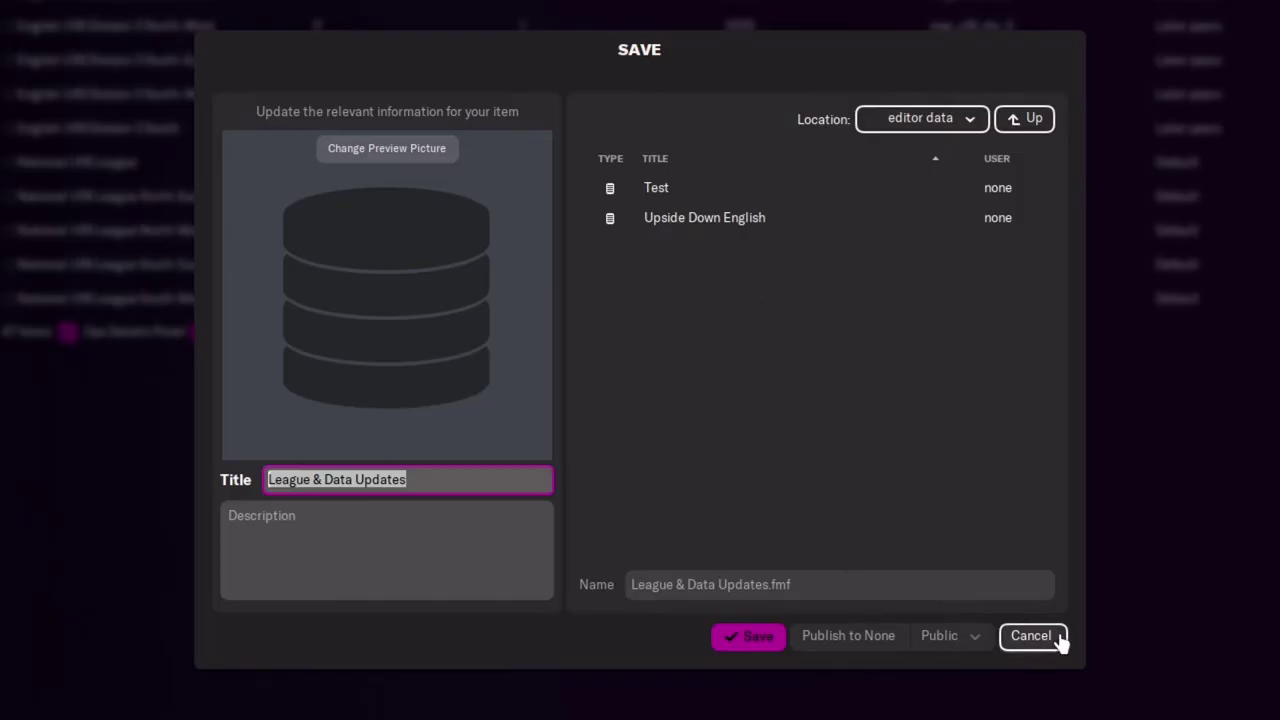
{"action": "key", "text": "Return"}
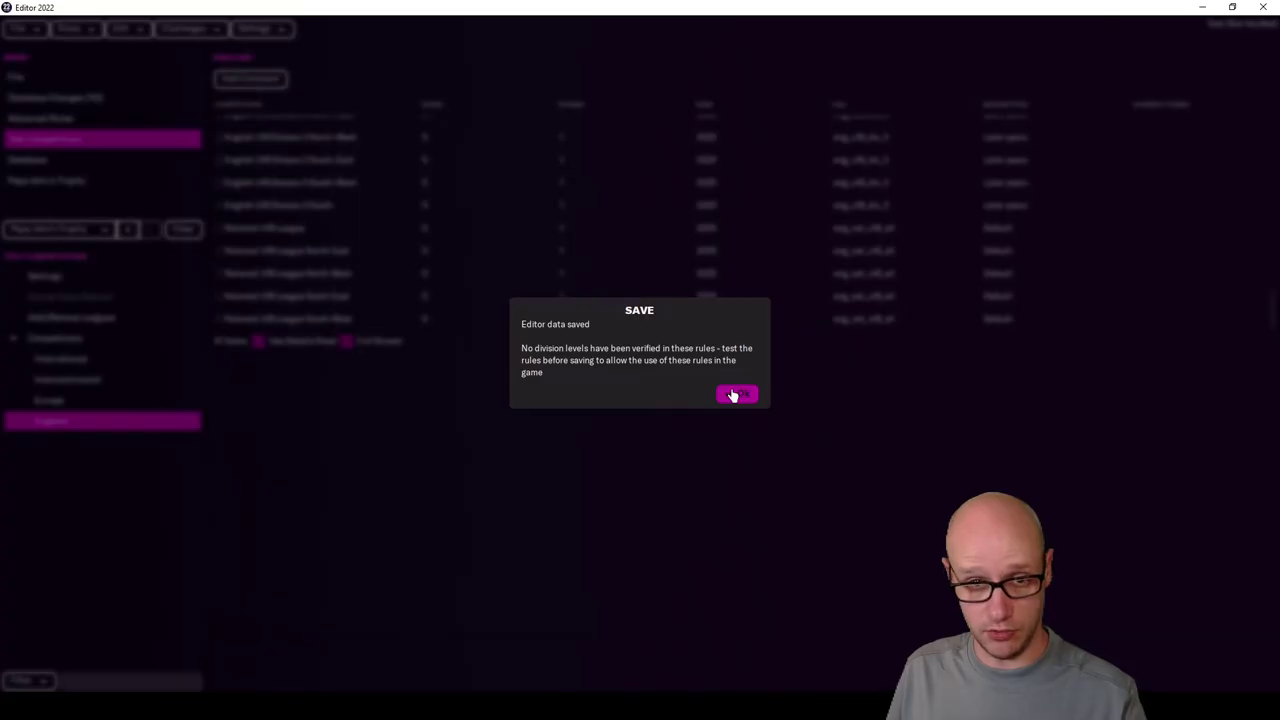
{"action": "left_click", "coordinate": [735, 395]}
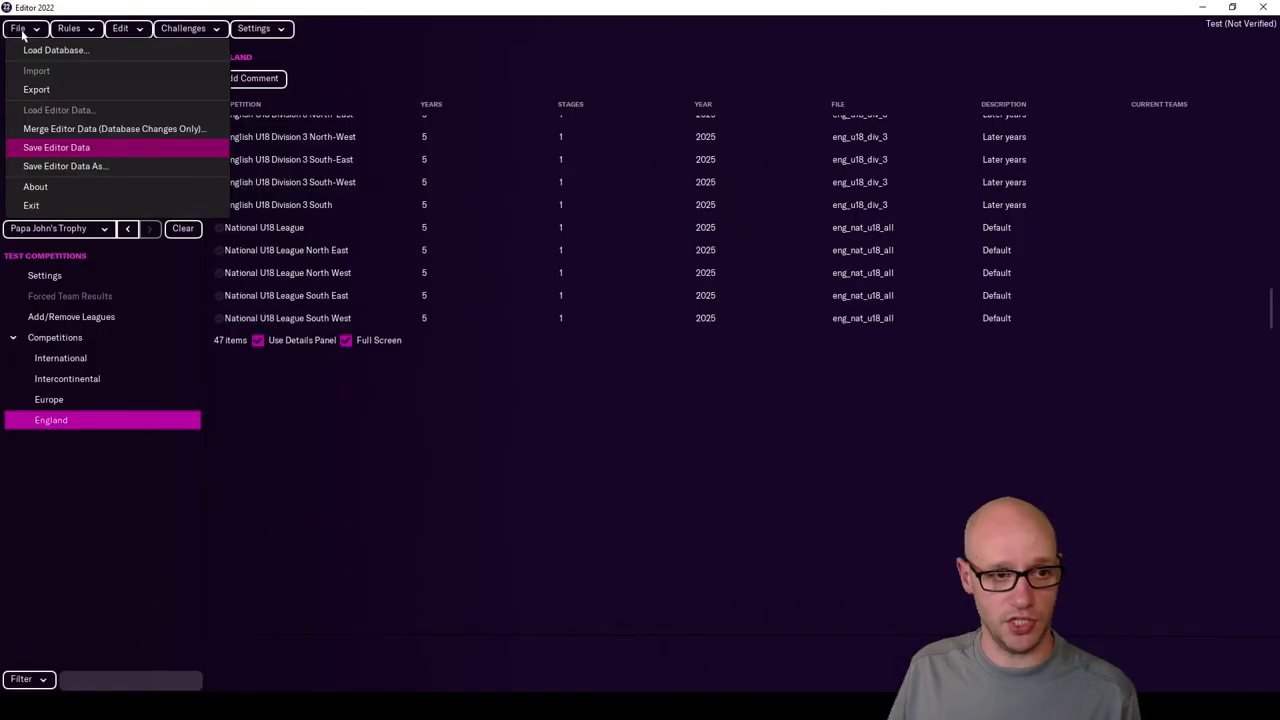
{"action": "left_click", "coordinate": [23, 32]}
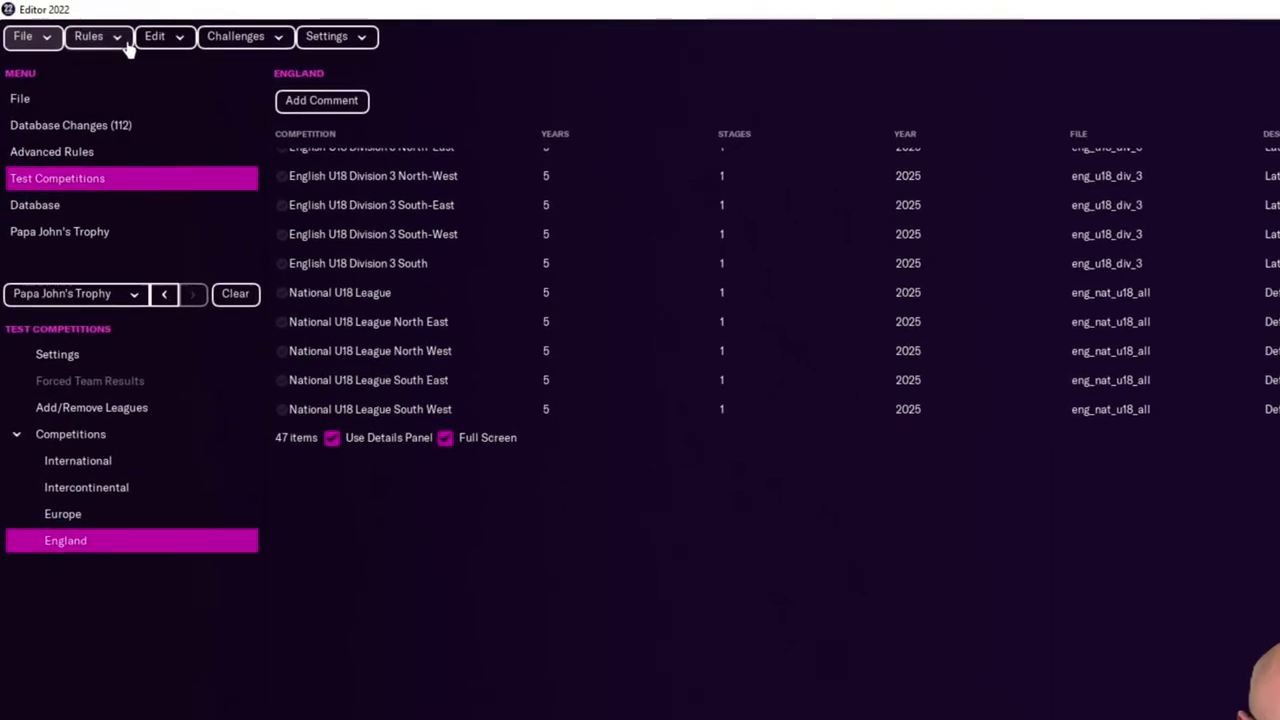
- Test the rules for all division levels and save the editor data
{"action": "left_click", "coordinate": [116, 40]}
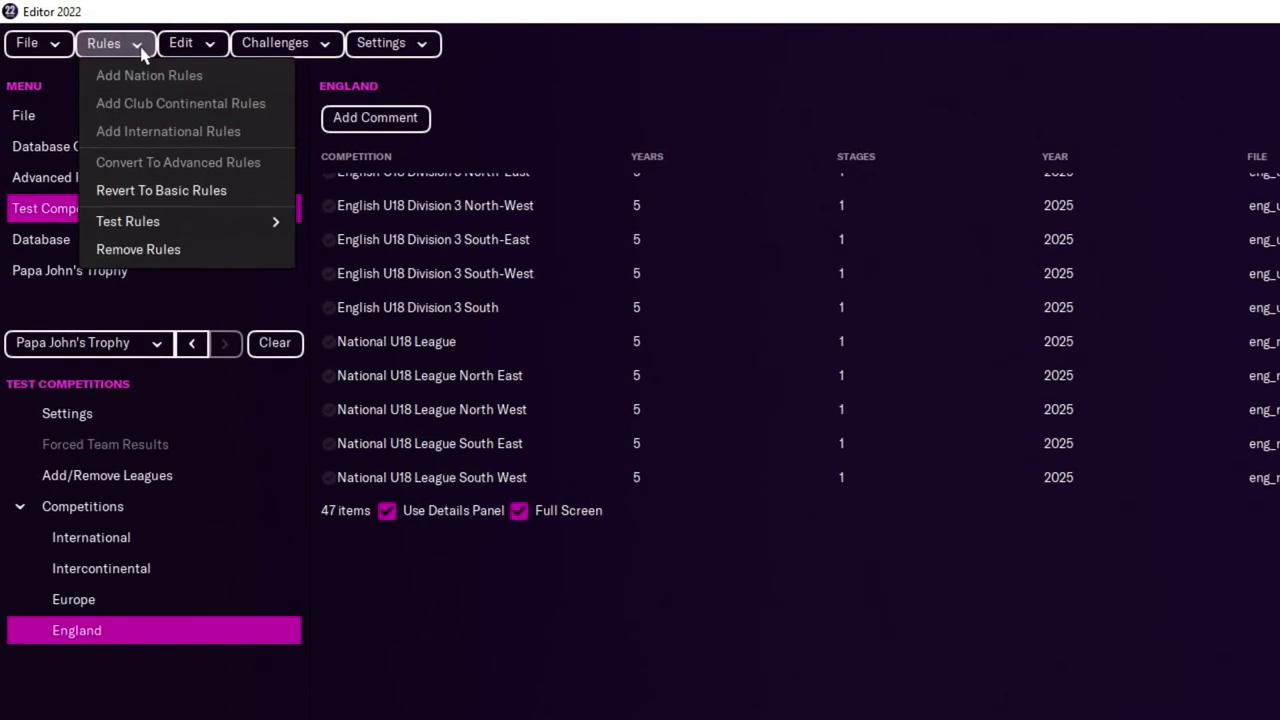
{"action": "mouse_move", "coordinate": [173, 199]}
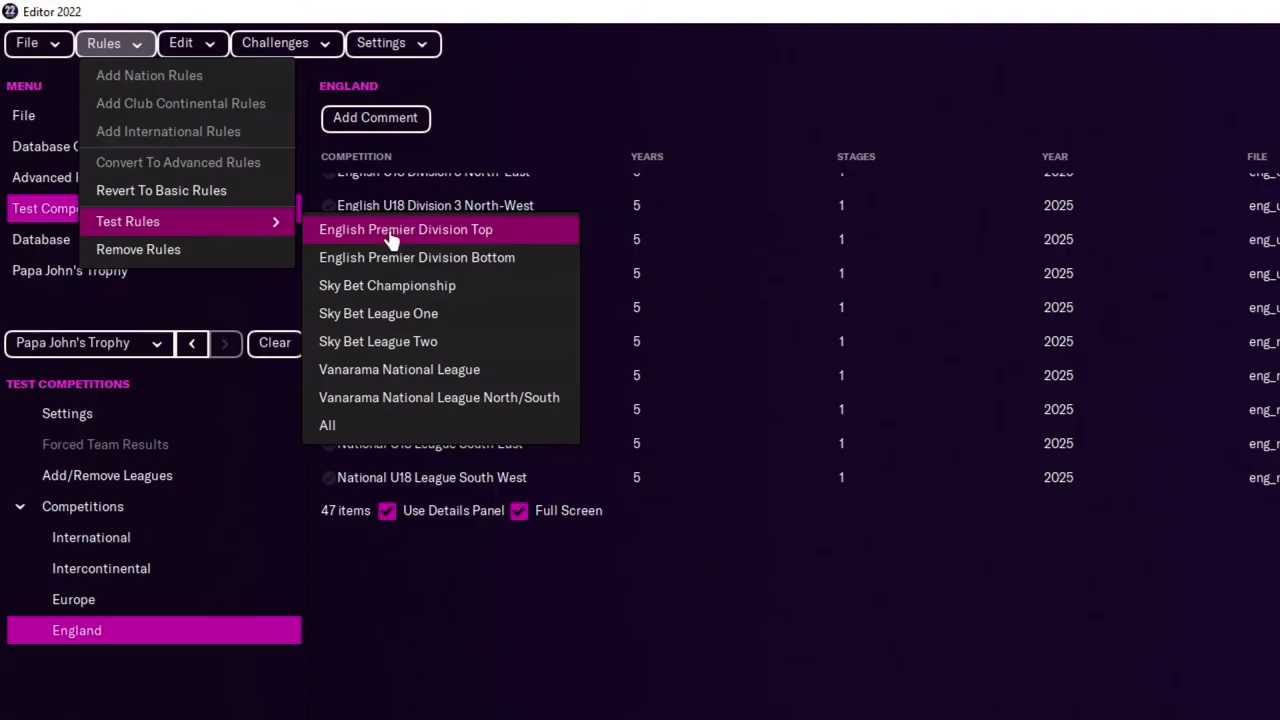
{"action": "left_click", "coordinate": [410, 428]}
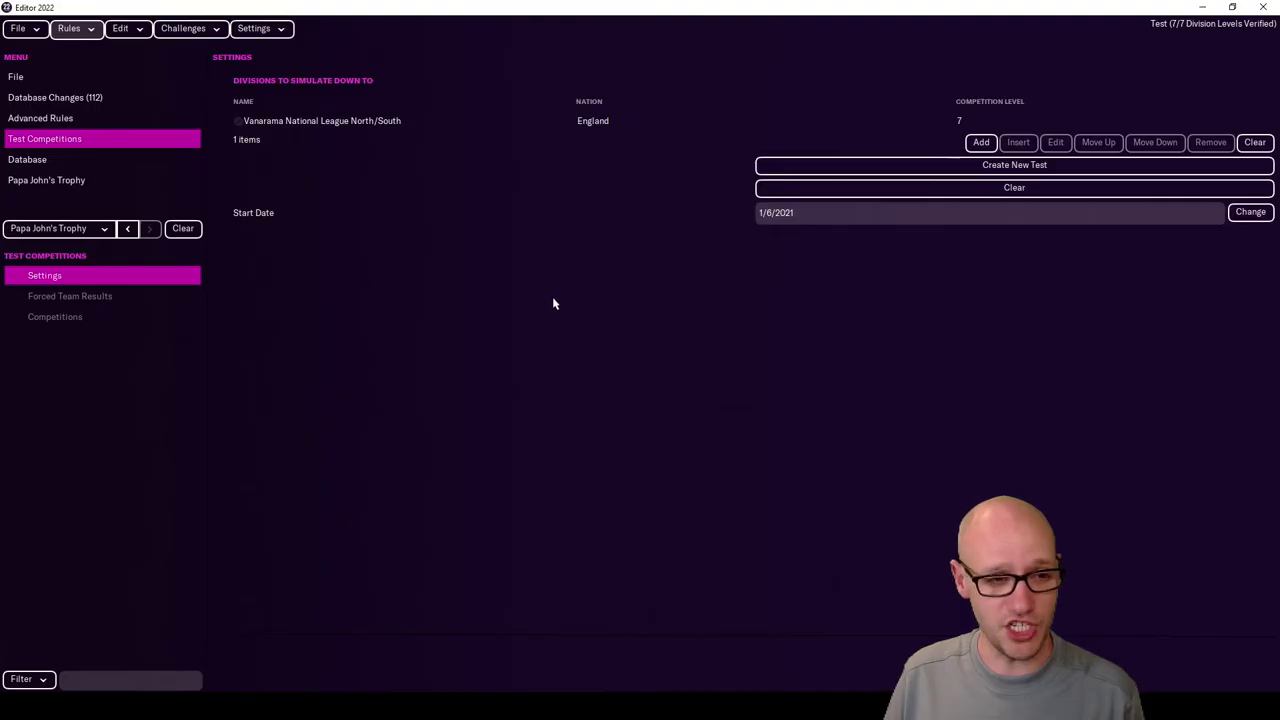
{"action": "left_click", "coordinate": [20, 28]}
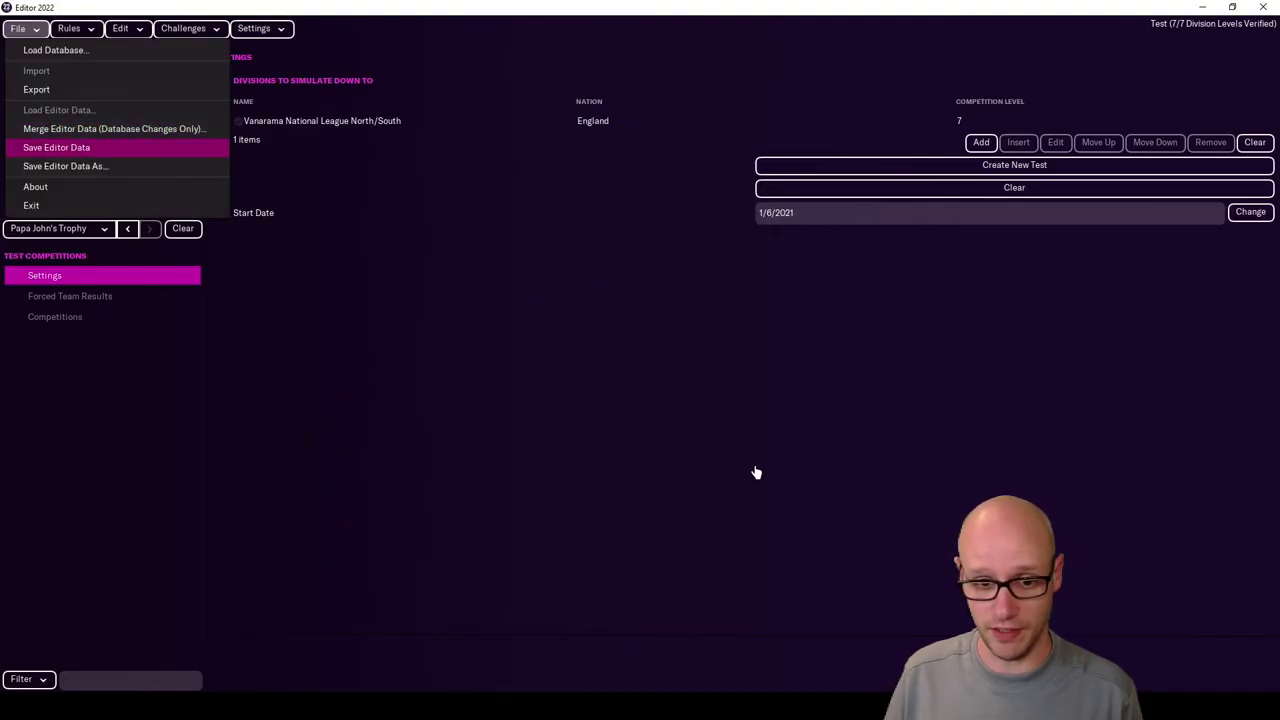
{"action": "key", "text": "Return"}
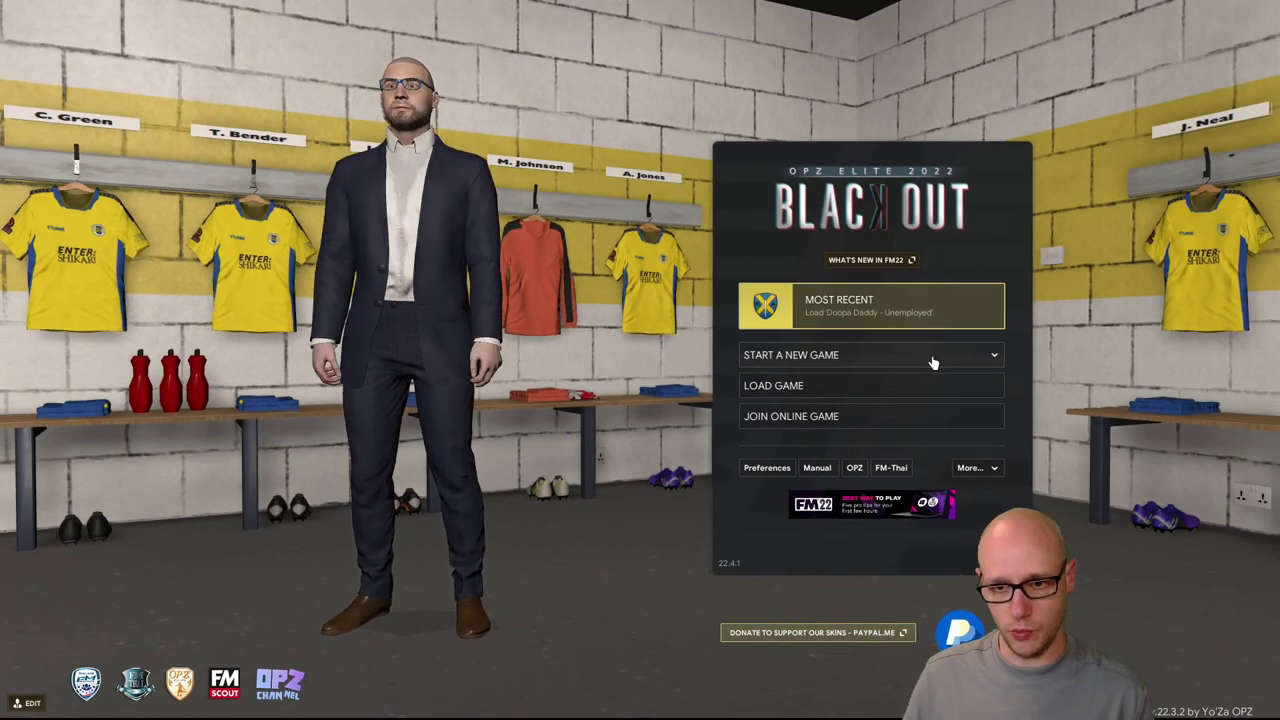
- Switch to Football Manager 2022, set up a new career game and open its database and editor data file selection
{"action": "left_click", "coordinate": [932, 362]}
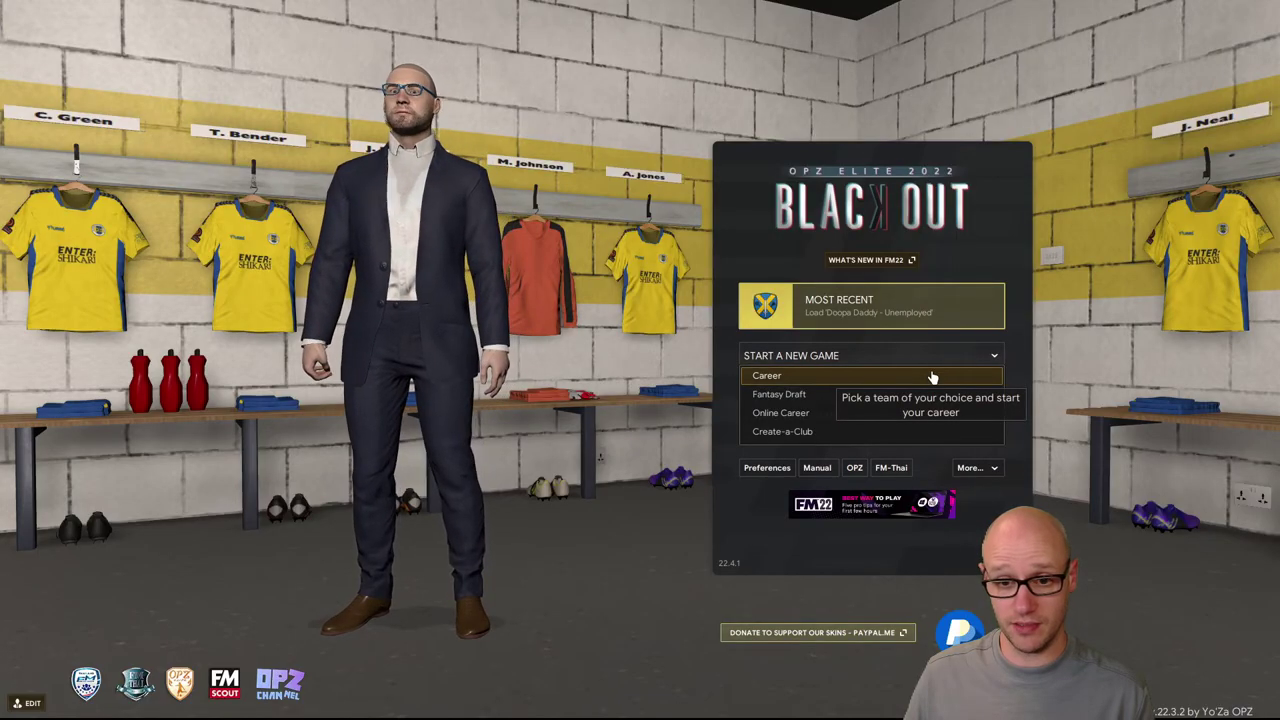
{"action": "left_click", "coordinate": [932, 377]}
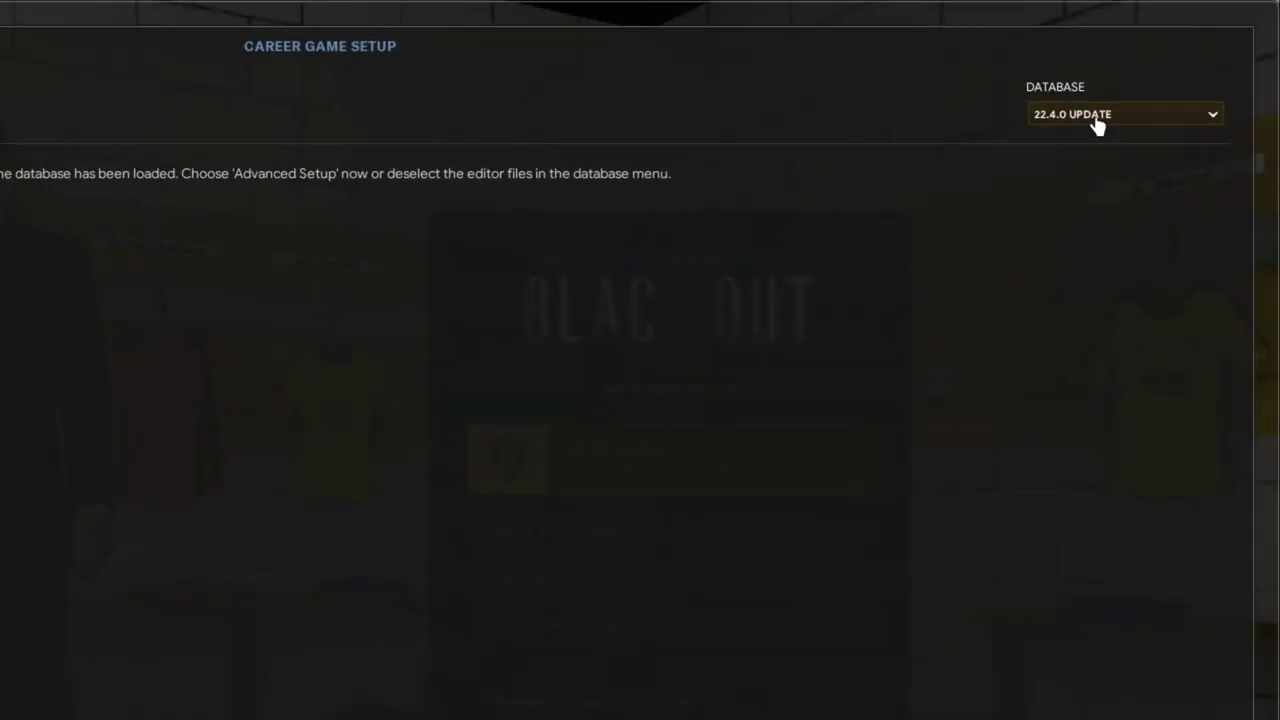
{"action": "left_click", "coordinate": [1158, 78]}
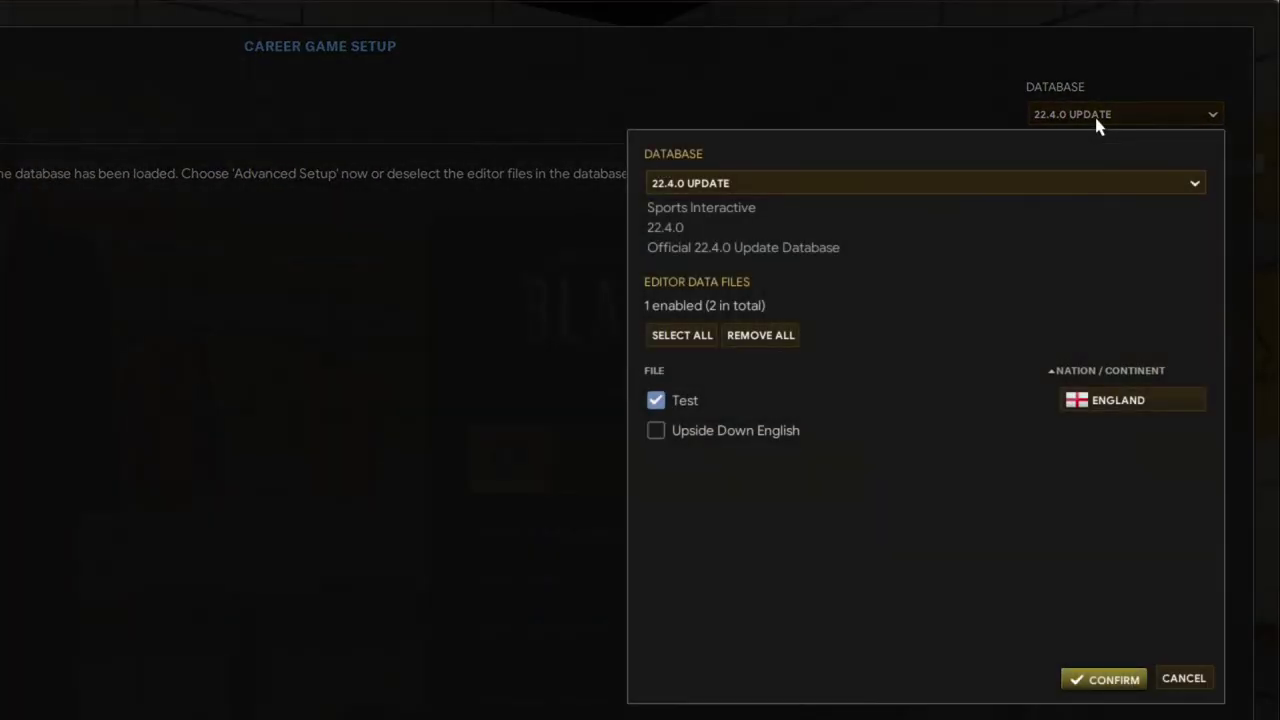
- Try the 22.3.0 Update database with the Test editor data file
{"action": "left_click", "coordinate": [770, 183]}
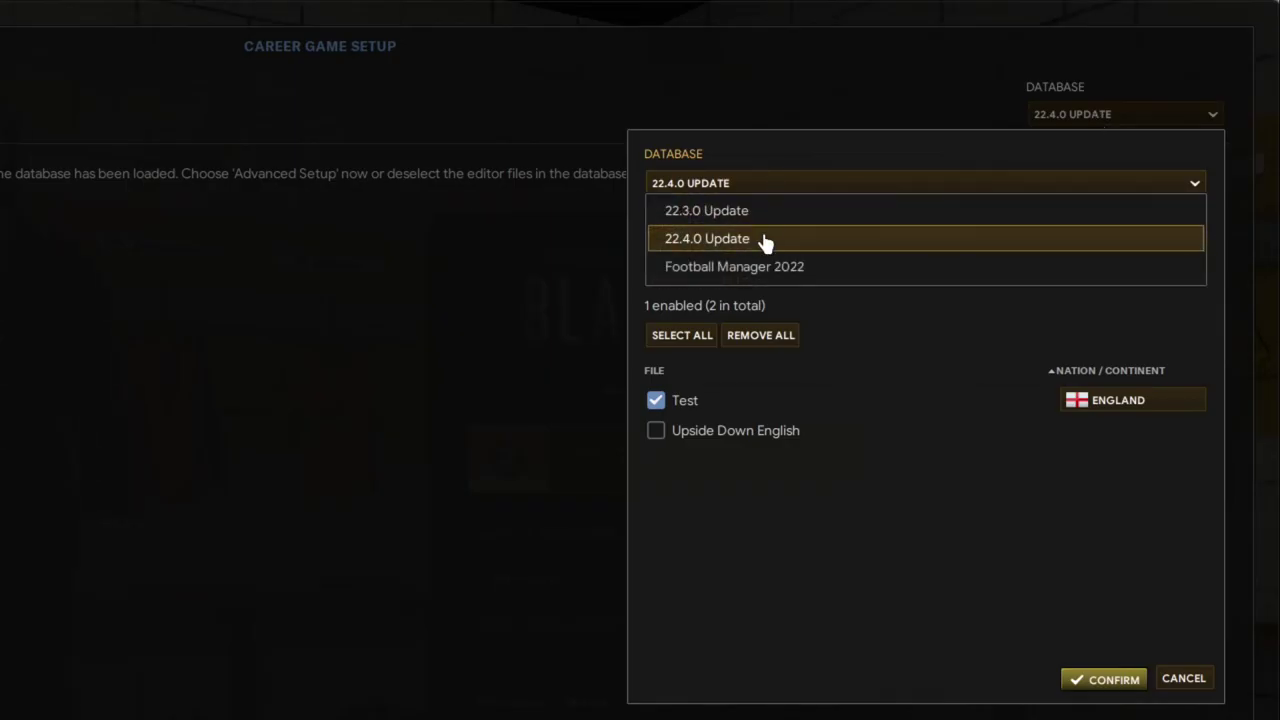
{"action": "left_click", "coordinate": [760, 214]}
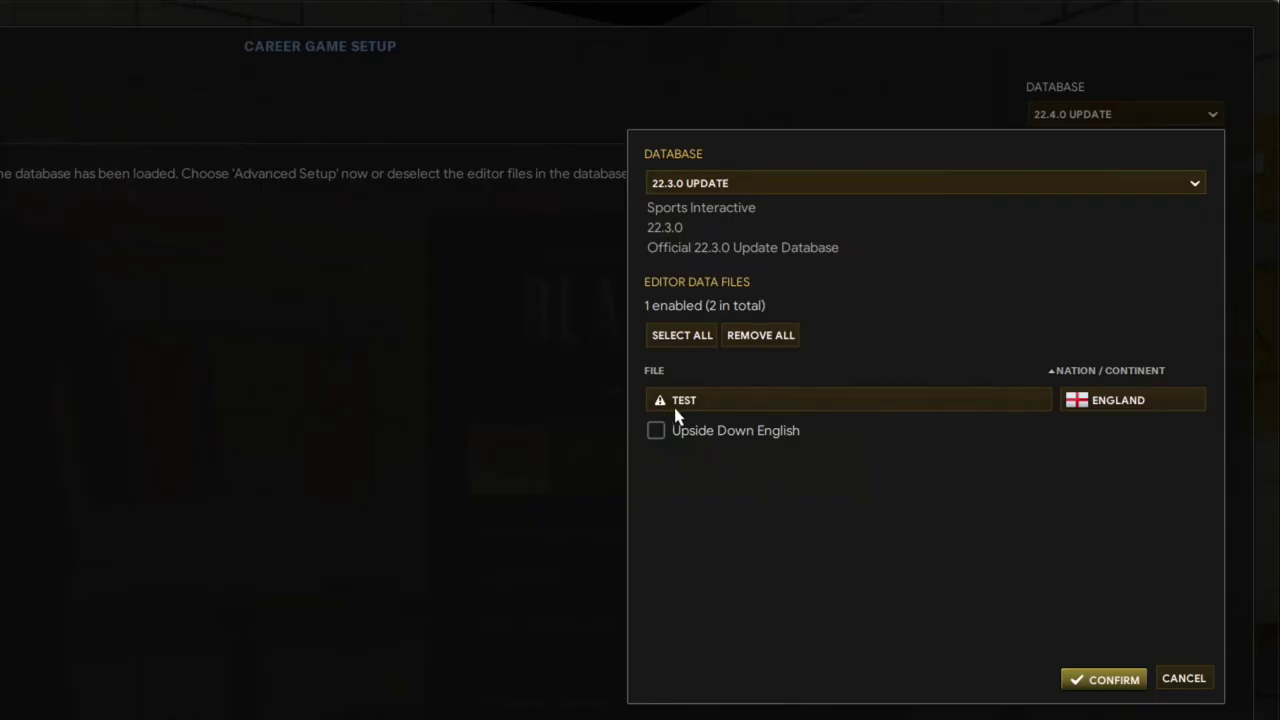
{"action": "left_click", "coordinate": [766, 183]}
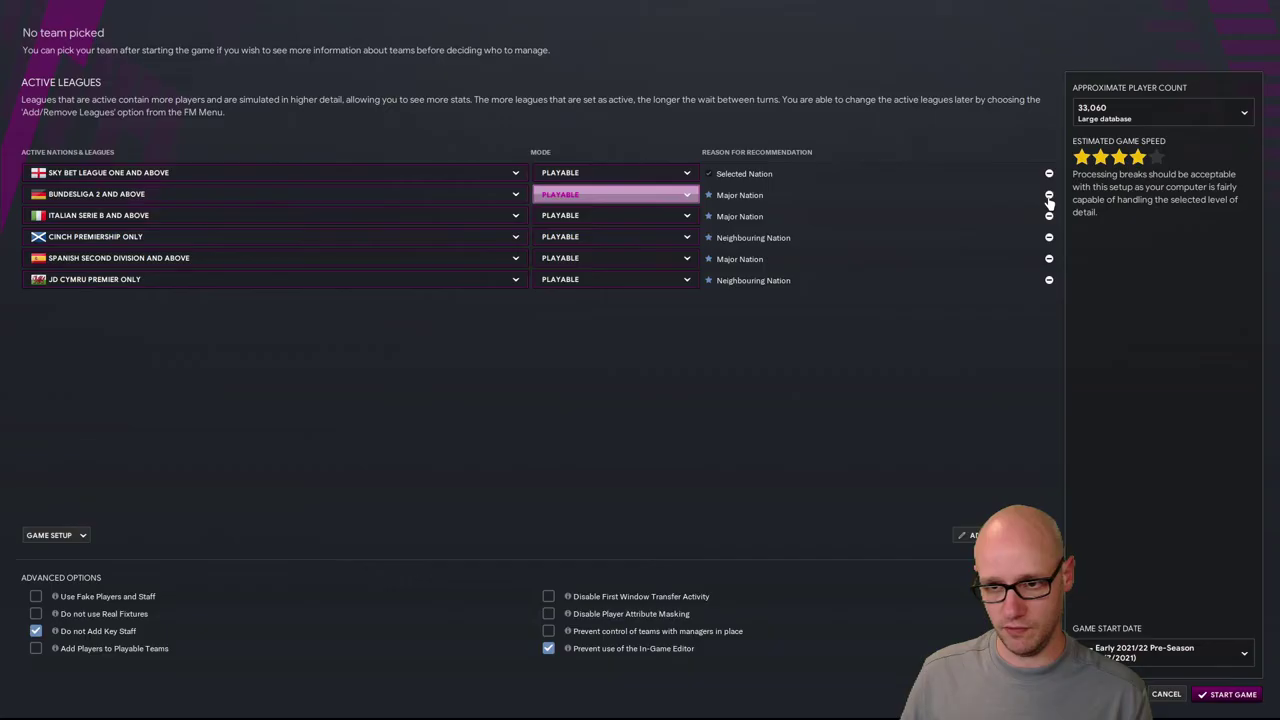
- Remove every active nation except England and set its playable leagues to Sky Bet League Two and above
{"action": "left_click", "coordinate": [1048, 195]}
{"action": "left_click", "coordinate": [1048, 195]}
{"action": "left_click", "coordinate": [1048, 195]}
{"action": "left_click", "coordinate": [290, 186]}
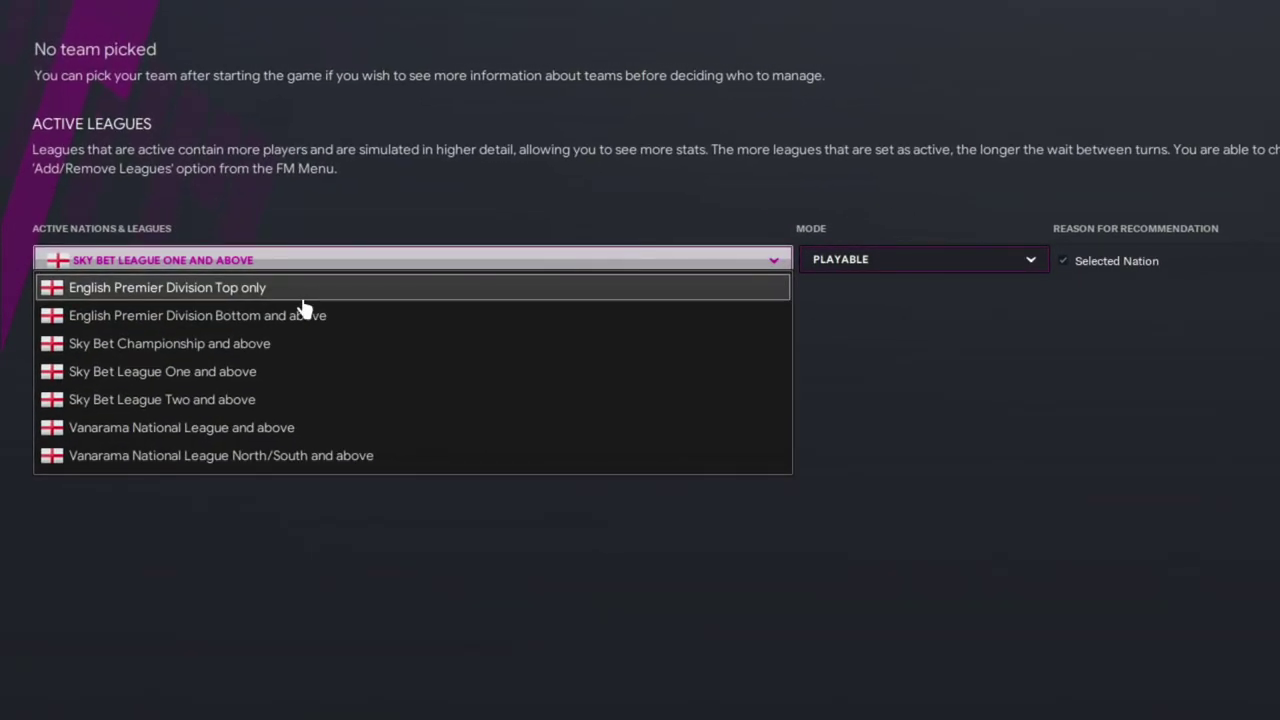
{"action": "left_click", "coordinate": [358, 345]}
{"action": "left_click", "coordinate": [334, 261]}
{"action": "left_click", "coordinate": [263, 401]}
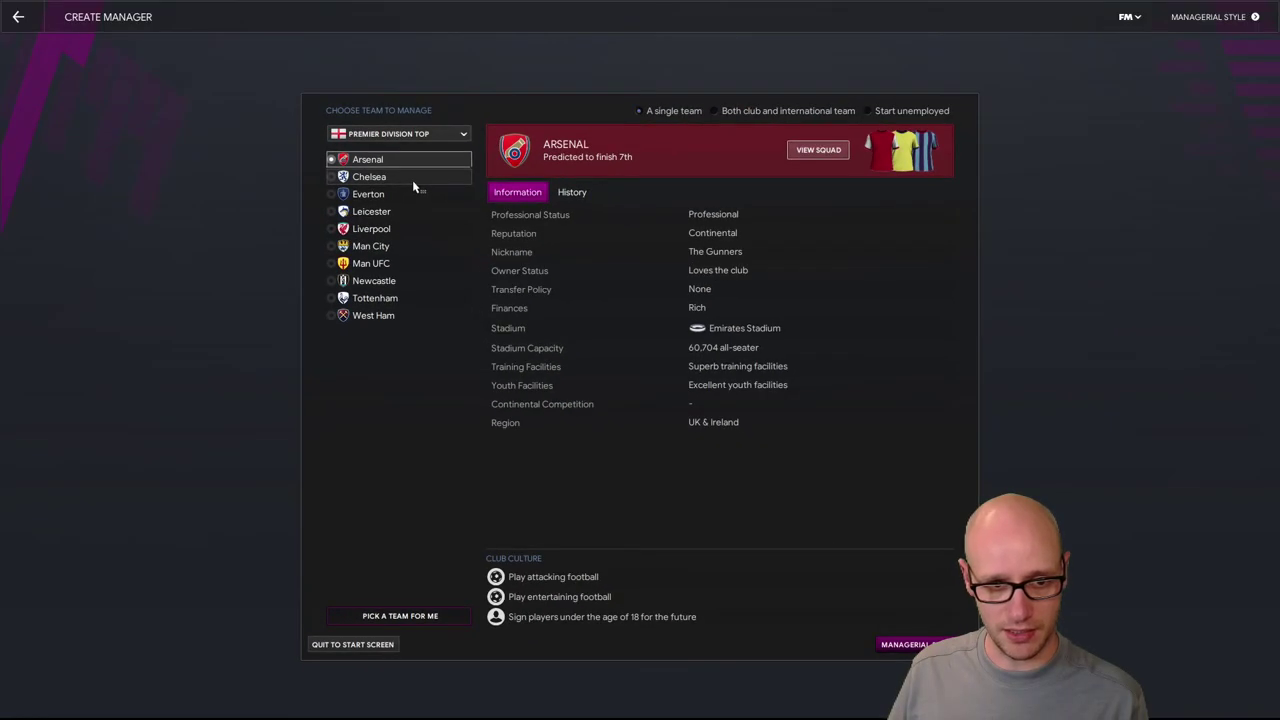
- Choose Chelsea from the Premier Division Top as the team to manage and start the career
{"action": "left_click", "coordinate": [413, 179]}
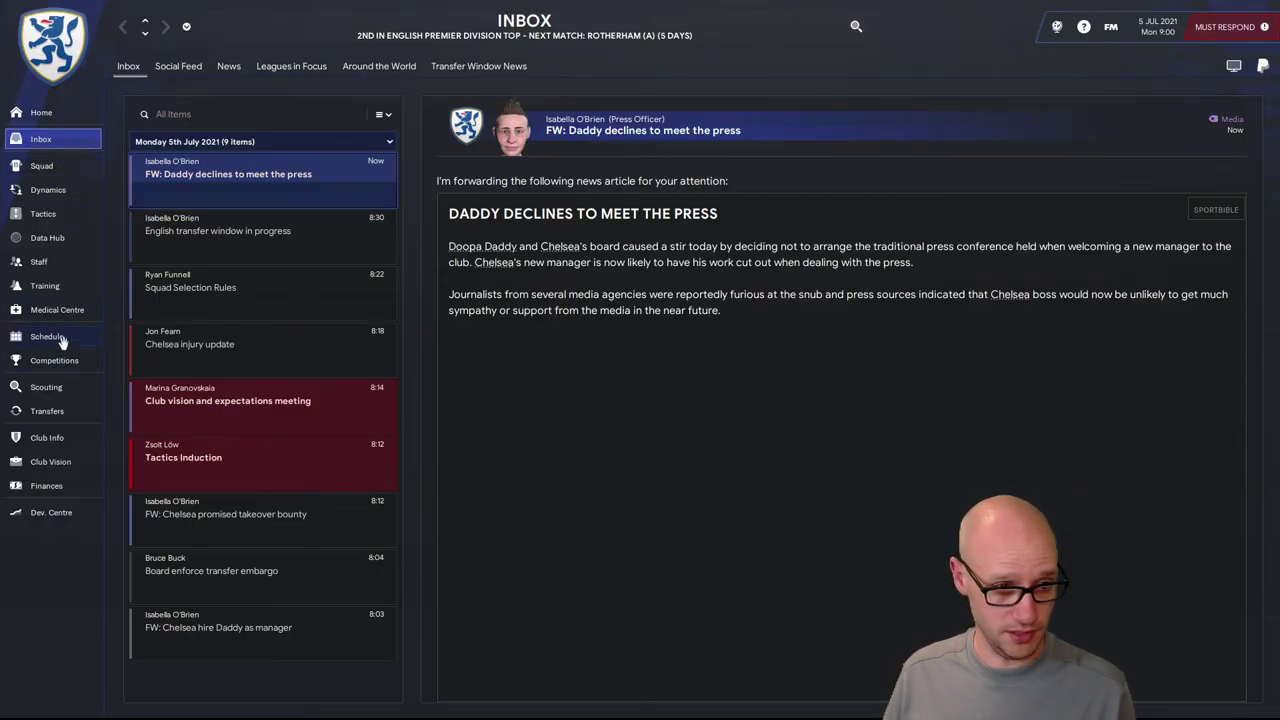
- Check Chelsea's 2021/22 schedule, going through the Premier Division Top fixtures from August to the end of October
{"action": "left_click", "coordinate": [60, 338]}
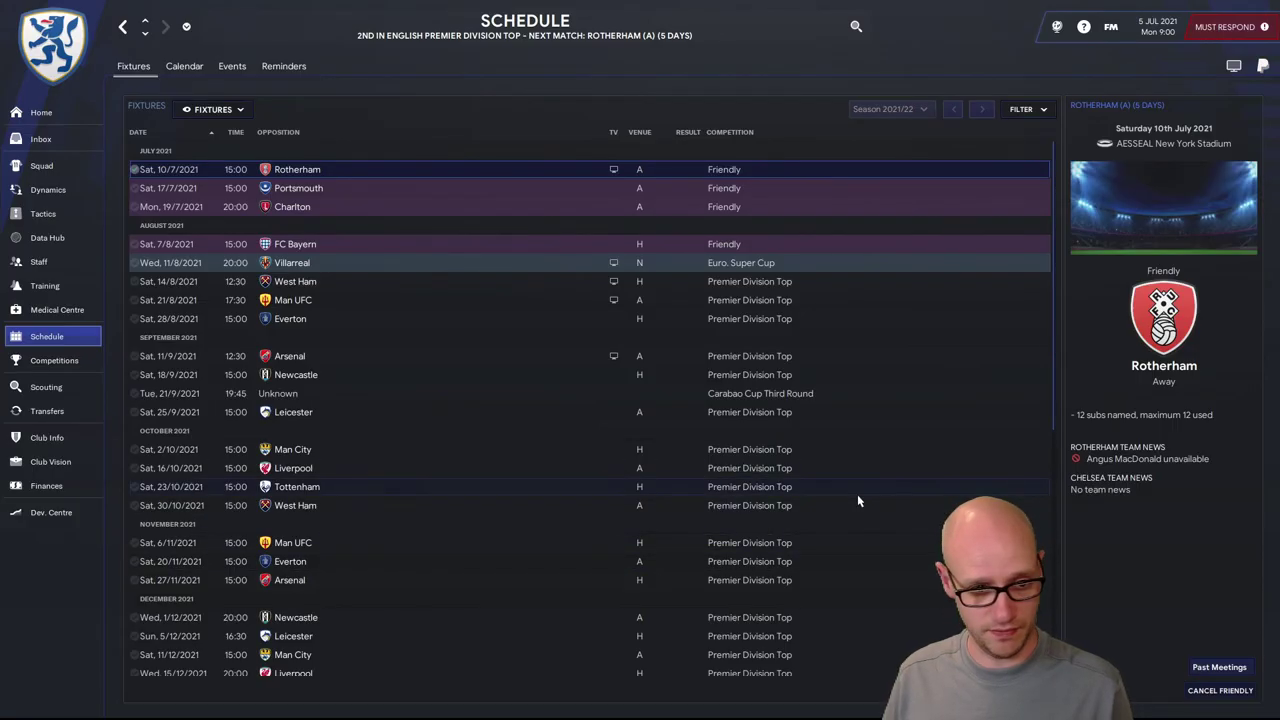
{"action": "scroll", "coordinate": [857, 494], "scroll_direction": "down", "scroll_amount": 3}
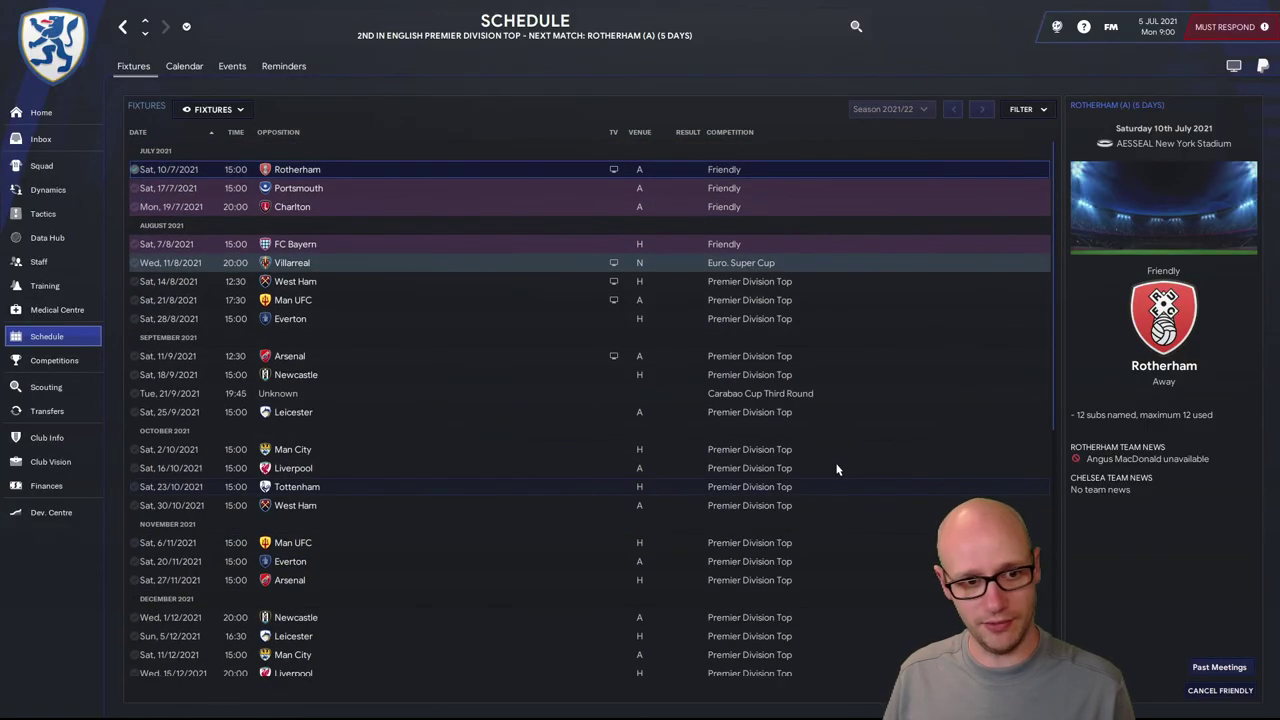
{"action": "left_click", "coordinate": [371, 281]}
{"action": "left_click", "coordinate": [369, 299]}
{"action": "left_click", "coordinate": [371, 318]}
{"action": "left_click", "coordinate": [368, 358]}
{"action": "left_click", "coordinate": [368, 376]}
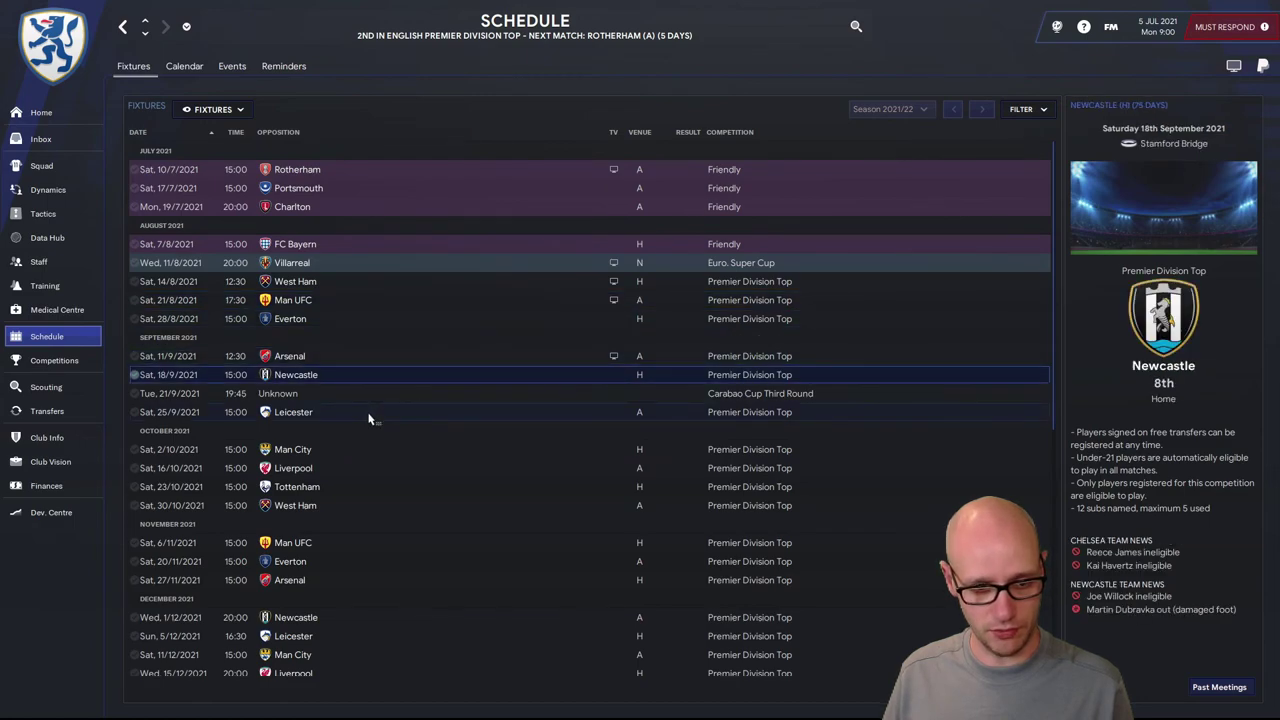
{"action": "left_click", "coordinate": [369, 415]}
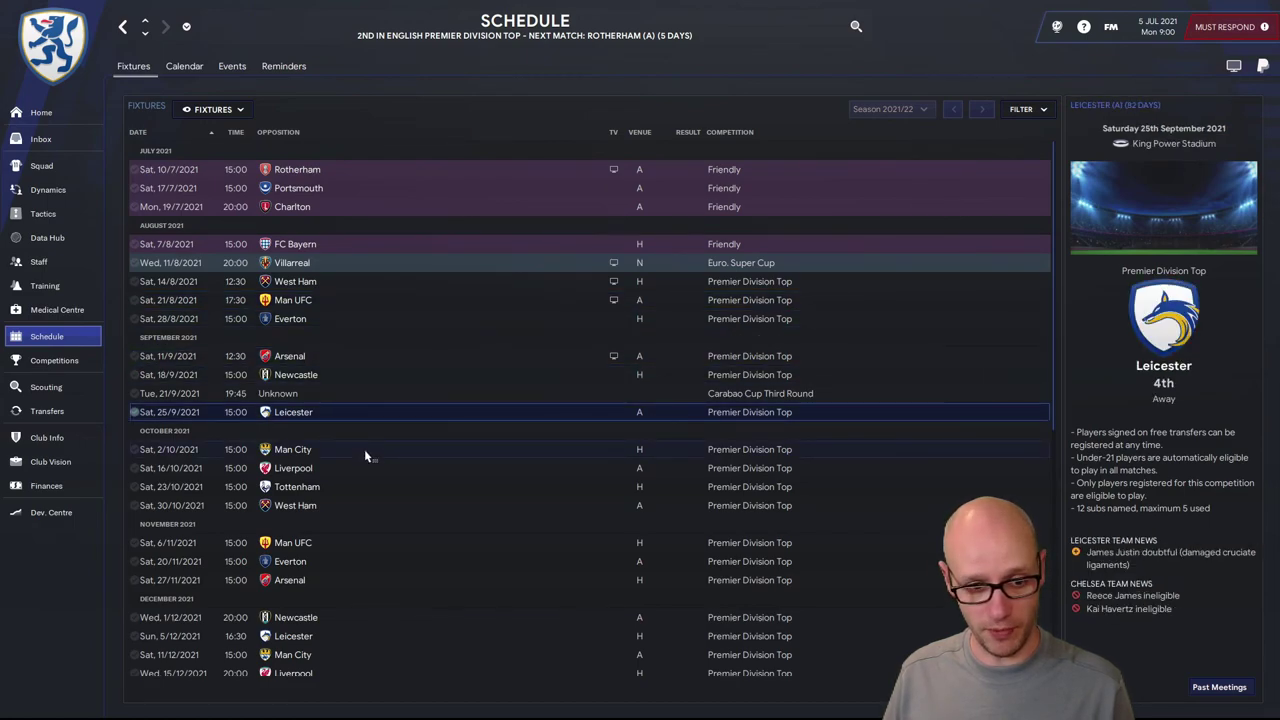
{"action": "left_click", "coordinate": [364, 451]}
{"action": "left_click", "coordinate": [364, 470]}
{"action": "left_click", "coordinate": [364, 488]}
{"action": "left_click", "coordinate": [364, 506]}
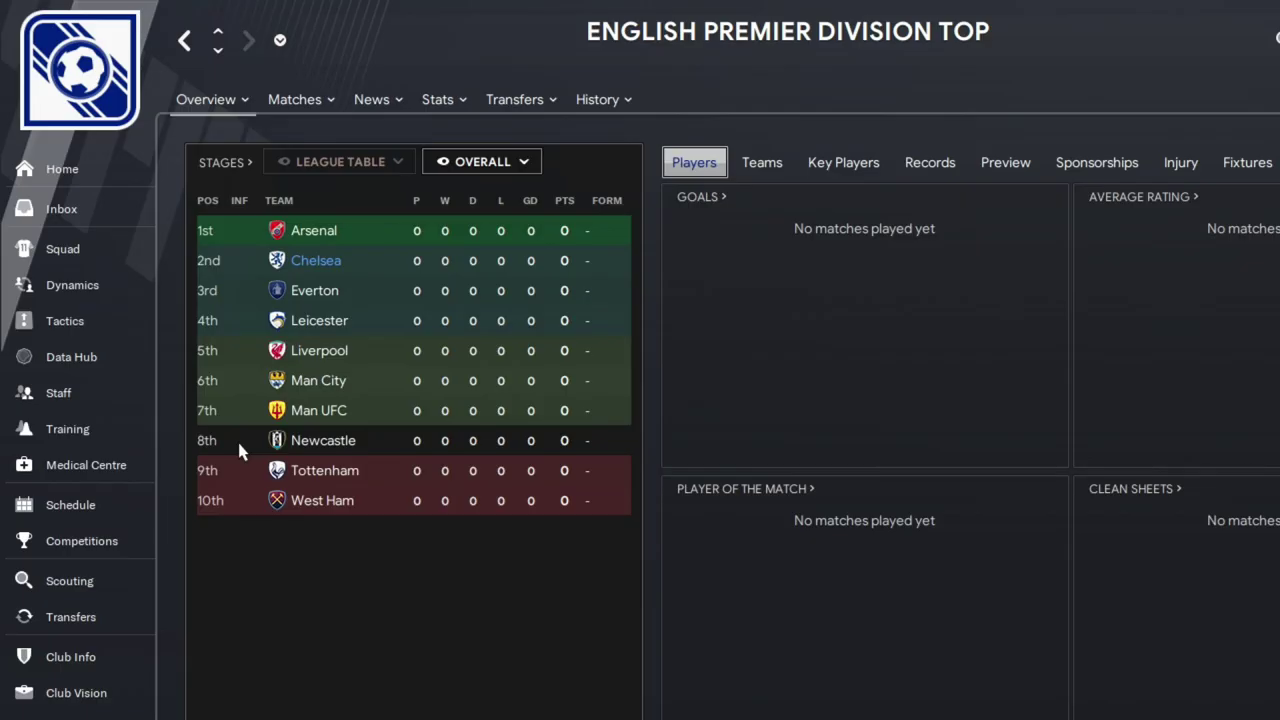
- Examine the English Premier Division Top table, including its relegation places, and show the English Premier Division Bottom table
{"action": "mouse_move", "coordinate": [218, 467]}
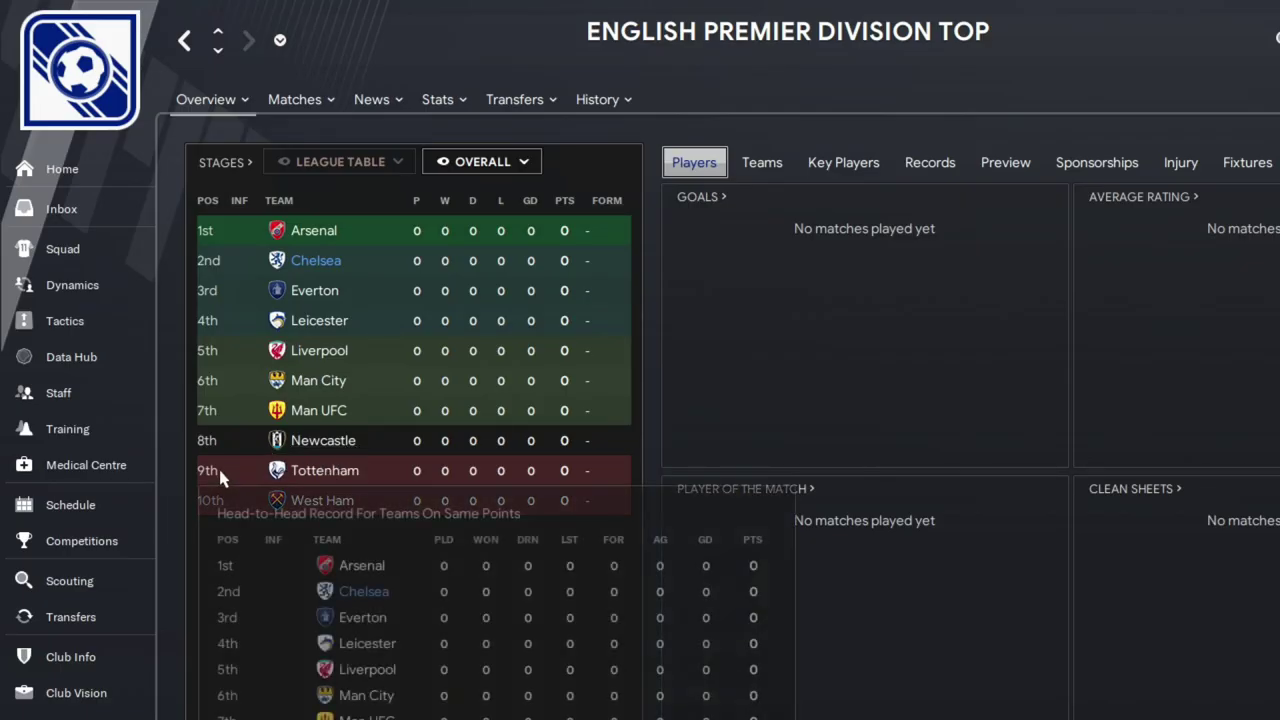
{"action": "left_click", "coordinate": [218, 50]}
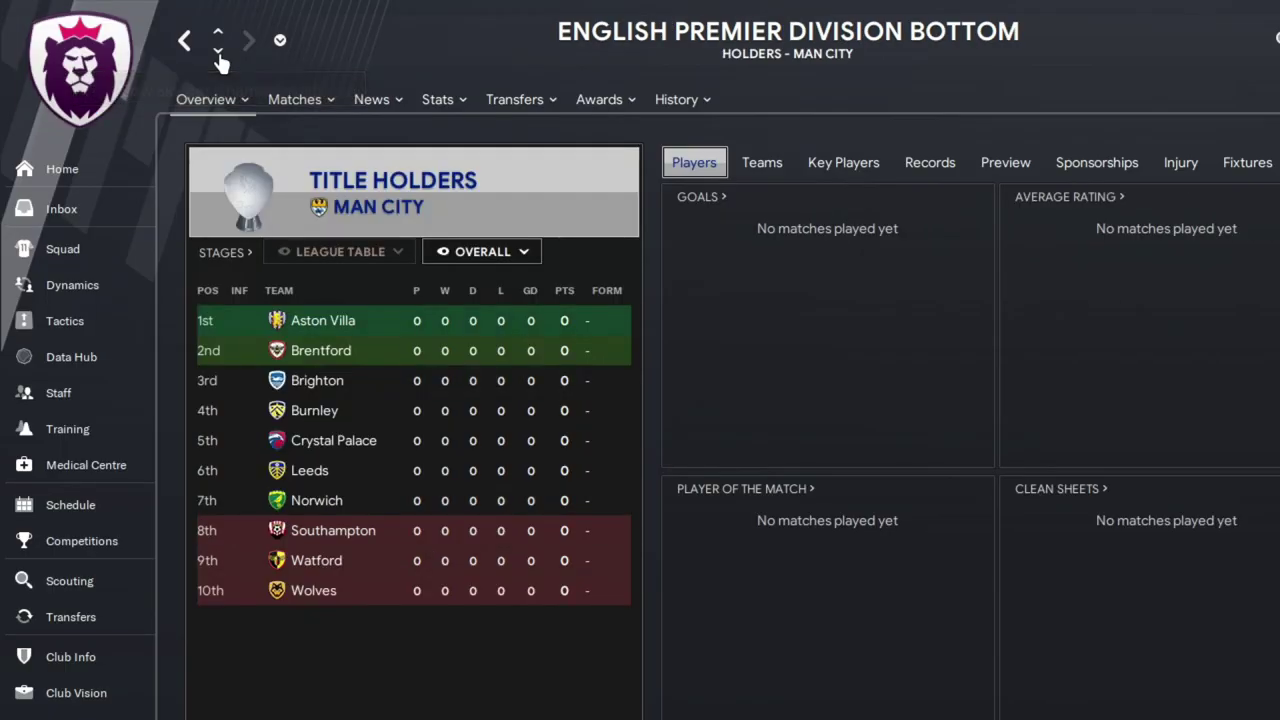